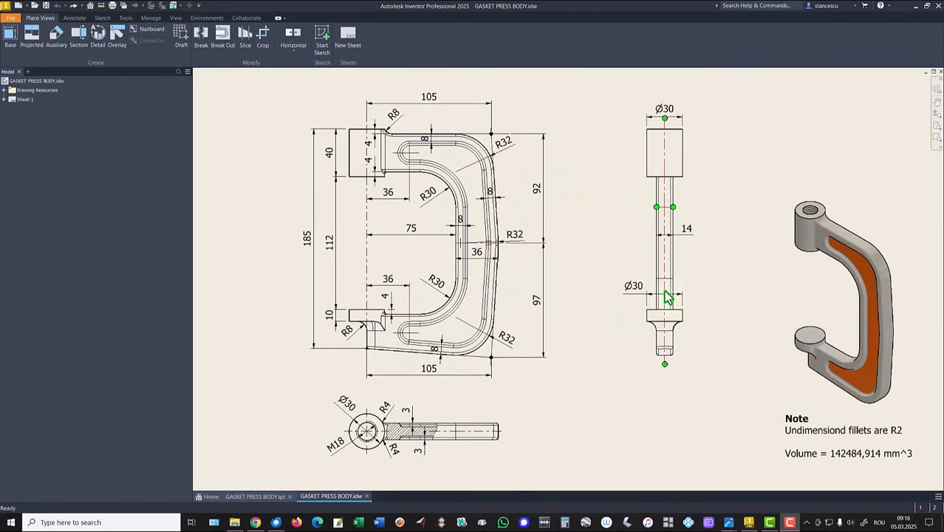
- Create a new part from the metric Standard (mm).ipt template and start a 2D sketch on the XY plane
{"action": "left_click", "coordinate": [252, 194]}
{"action": "left_click", "coordinate": [20, 7]}
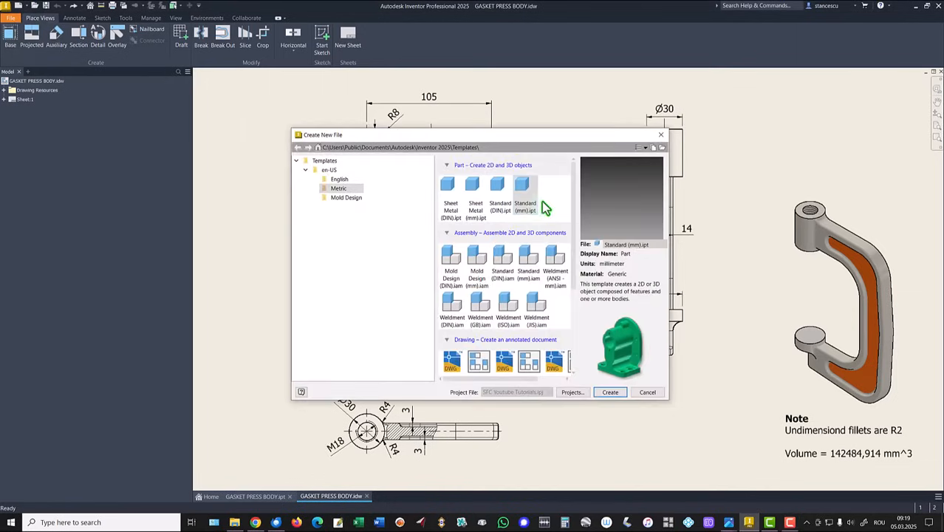
{"action": "double_click", "coordinate": [521, 193]}
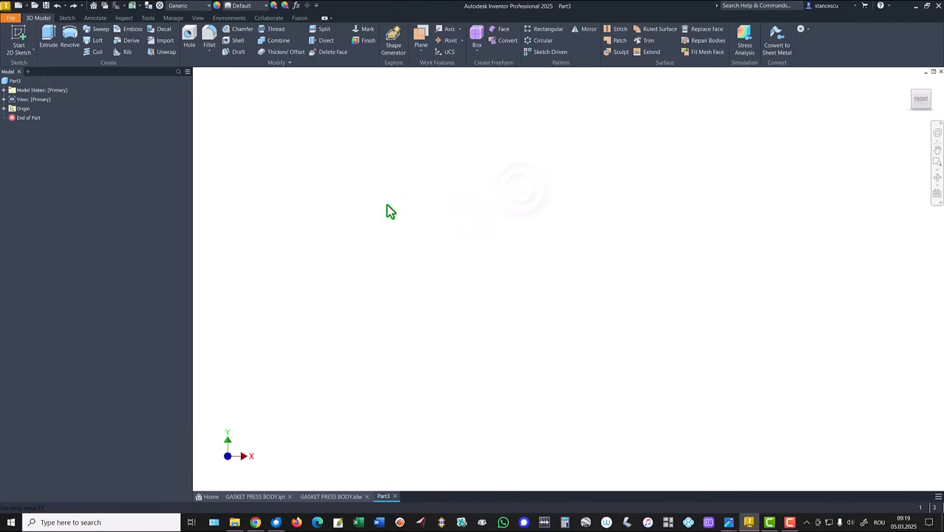
{"action": "left_click", "coordinate": [22, 35]}
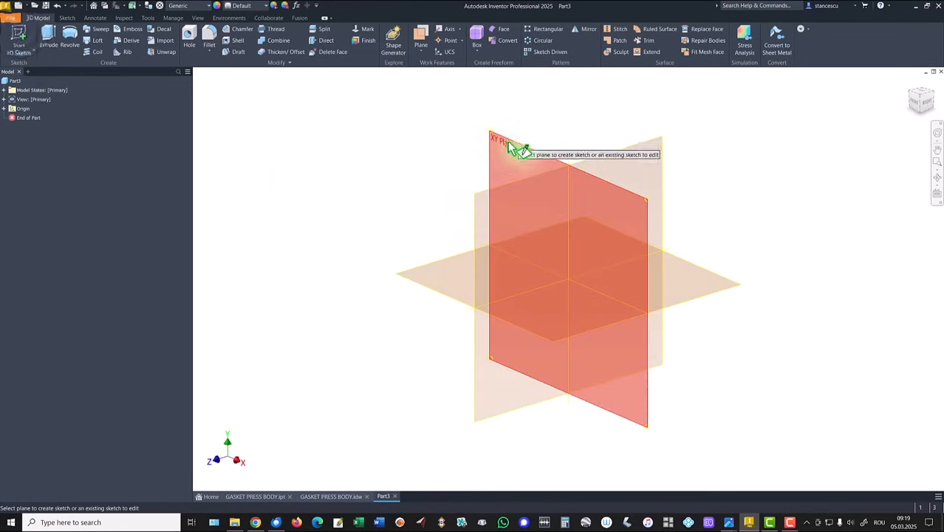
{"action": "left_click", "coordinate": [512, 151]}
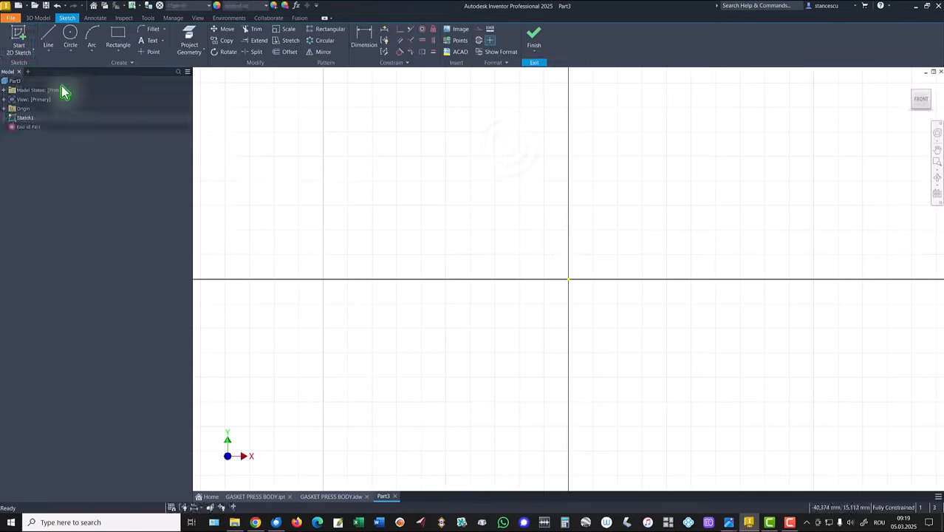
- Sketch a connected vertical line about 3.6 mm, horizontal line about 2 mm, tangent arc and downward line about 8 mm long
{"action": "left_click", "coordinate": [48, 37]}
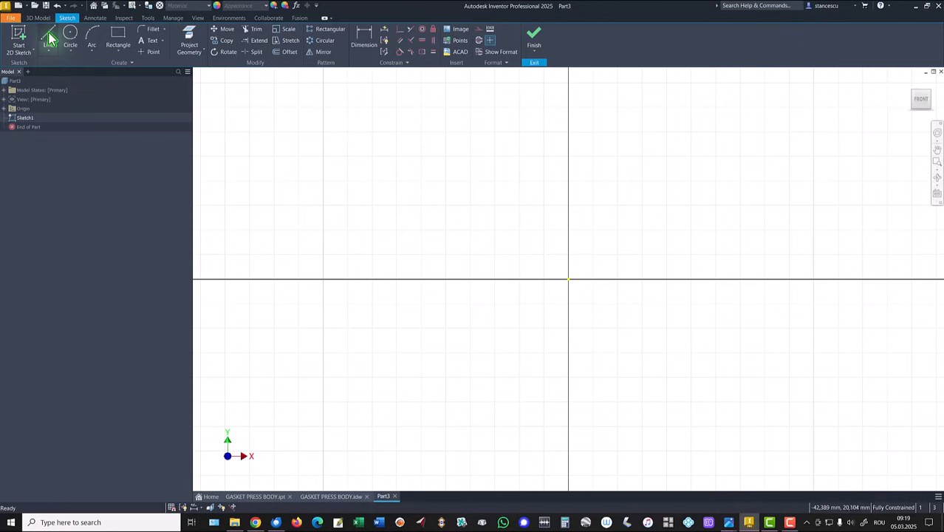
{"action": "left_click", "coordinate": [558, 140]}
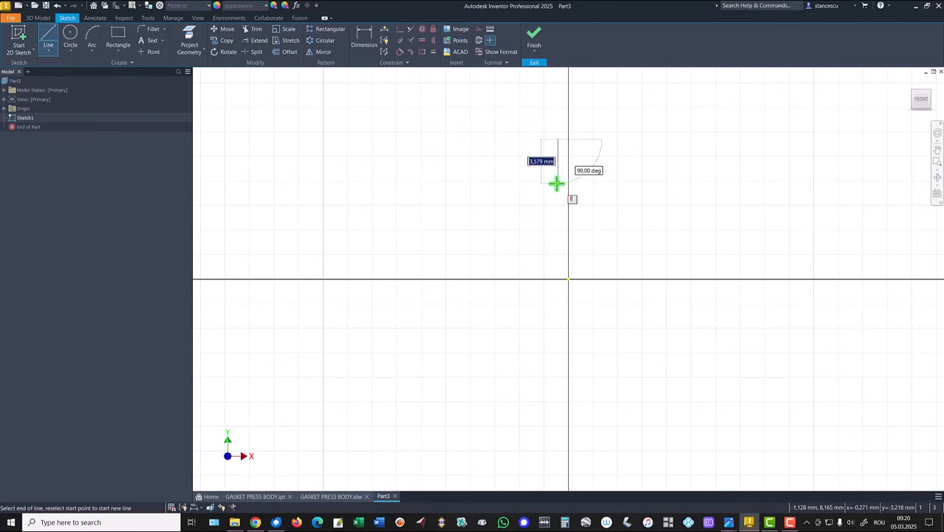
{"action": "left_click", "coordinate": [556, 183]}
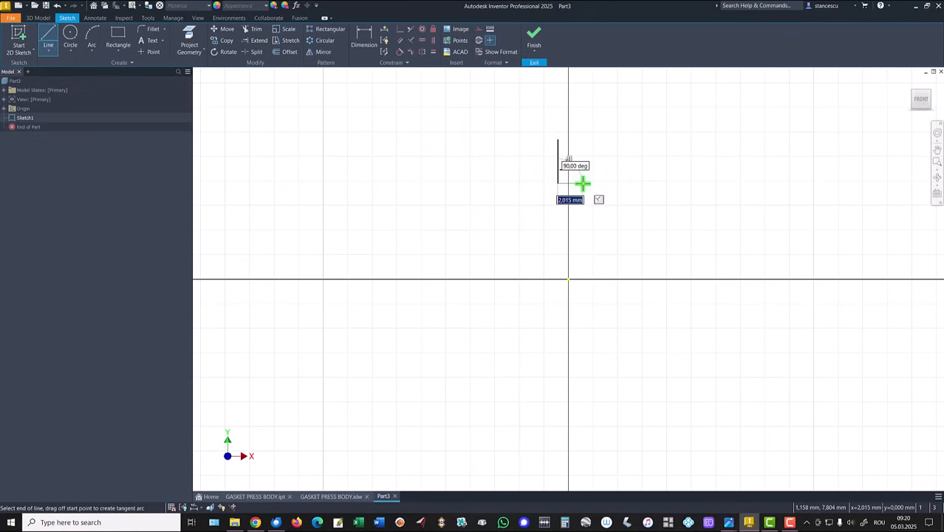
{"action": "left_click", "coordinate": [582, 183]}
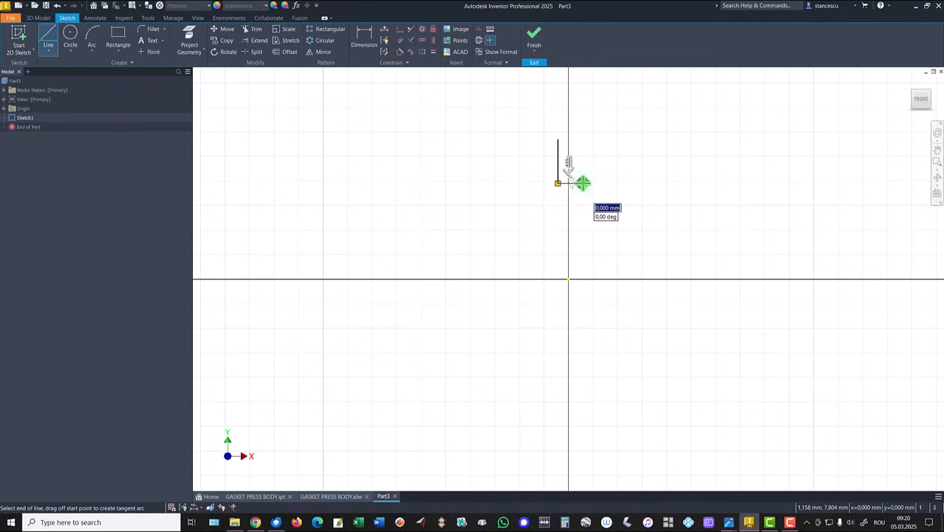
{"action": "left_click_drag", "start_coordinate": [582, 183], "coordinate": [606, 205]}
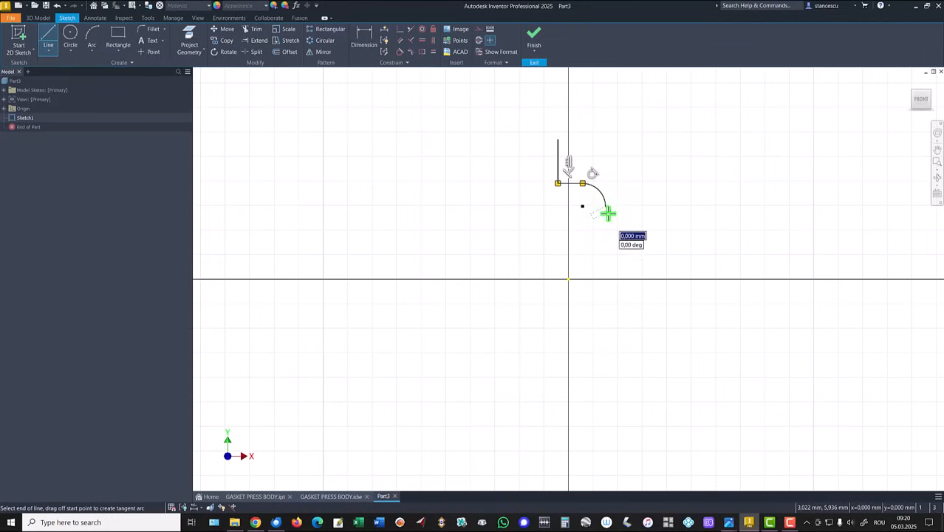
{"action": "left_click", "coordinate": [604, 304]}
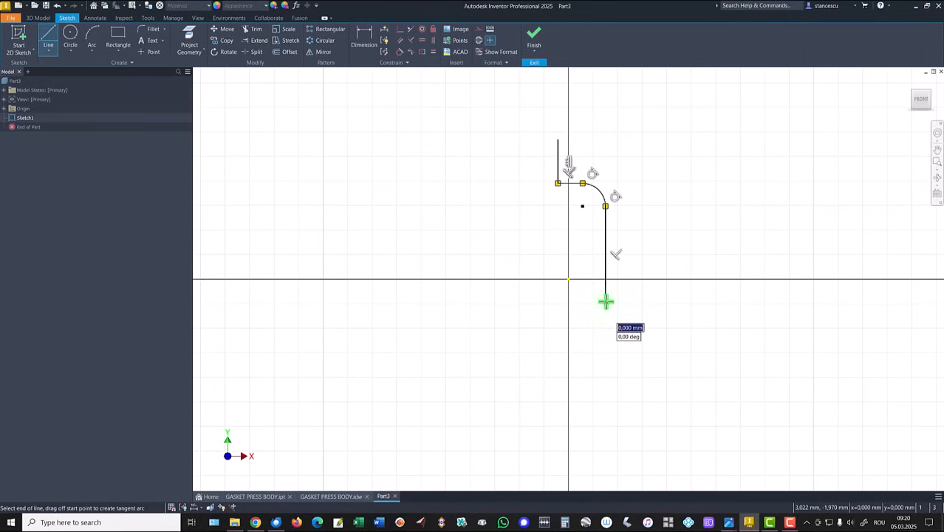
- Continue with a tangent arc about 2.1 mm in radius, a horizontal line and a downward line, and shift the open ends left about 0.6 mm
{"action": "left_click_drag", "start_coordinate": [604, 300], "coordinate": [583, 328]}
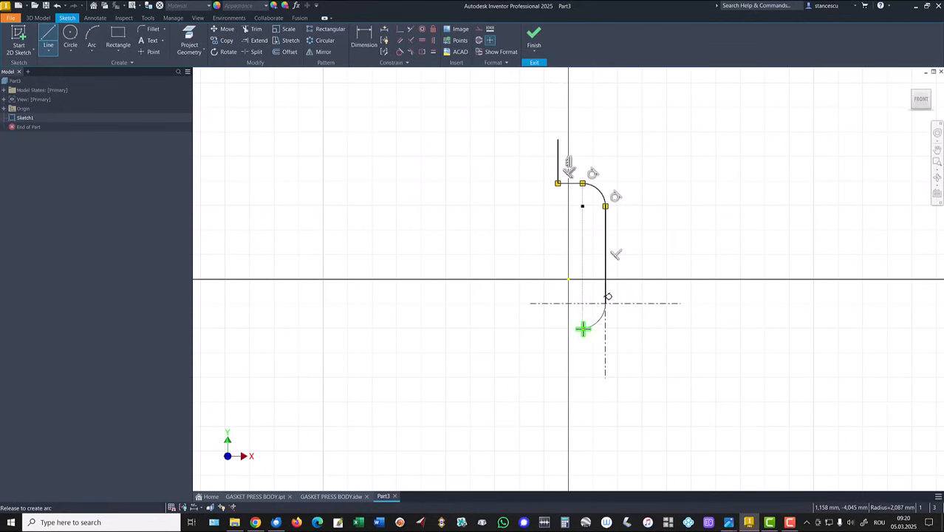
{"action": "left_click_drag", "start_coordinate": [582, 329], "coordinate": [559, 327]}
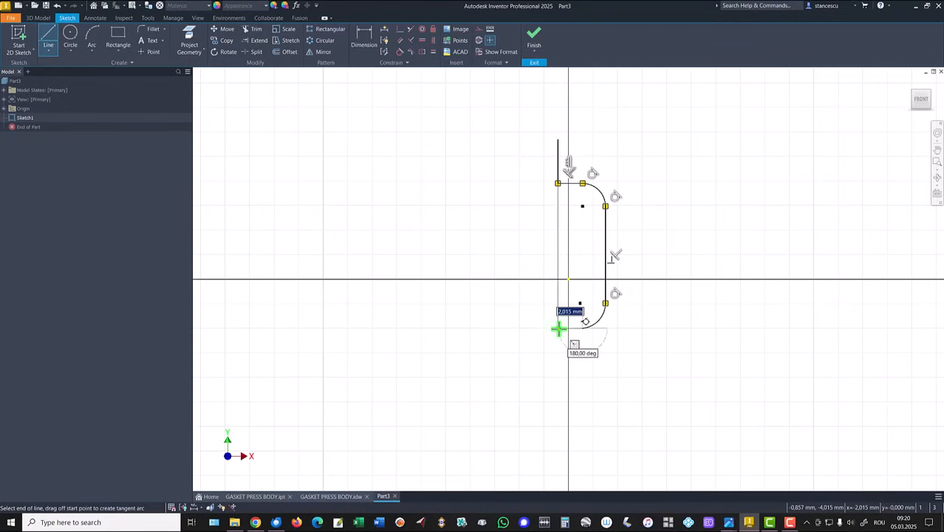
{"action": "left_click", "coordinate": [558, 328]}
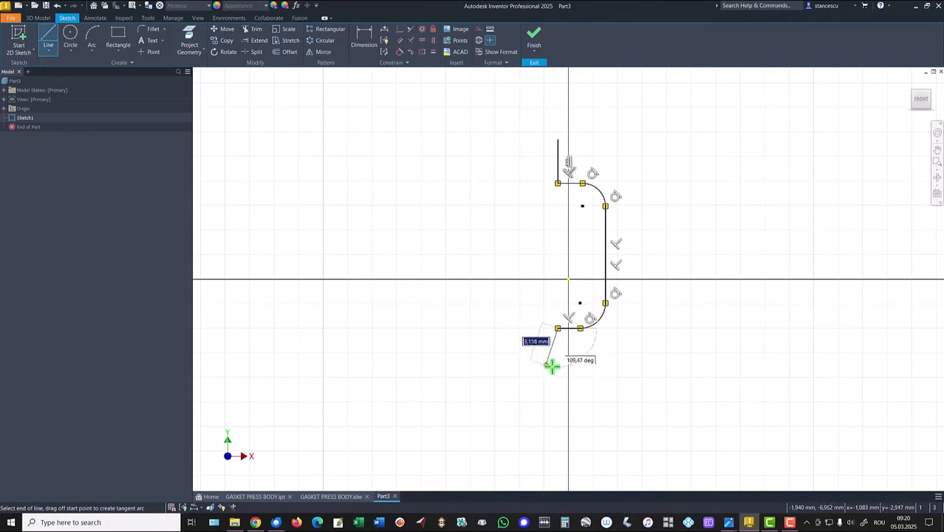
{"action": "left_click", "coordinate": [557, 367]}
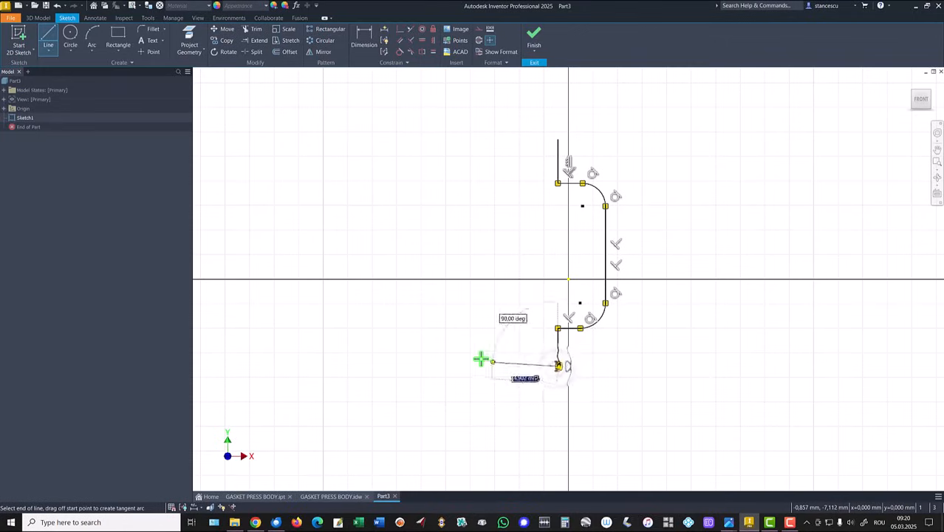
{"action": "key", "text": "Escape"}
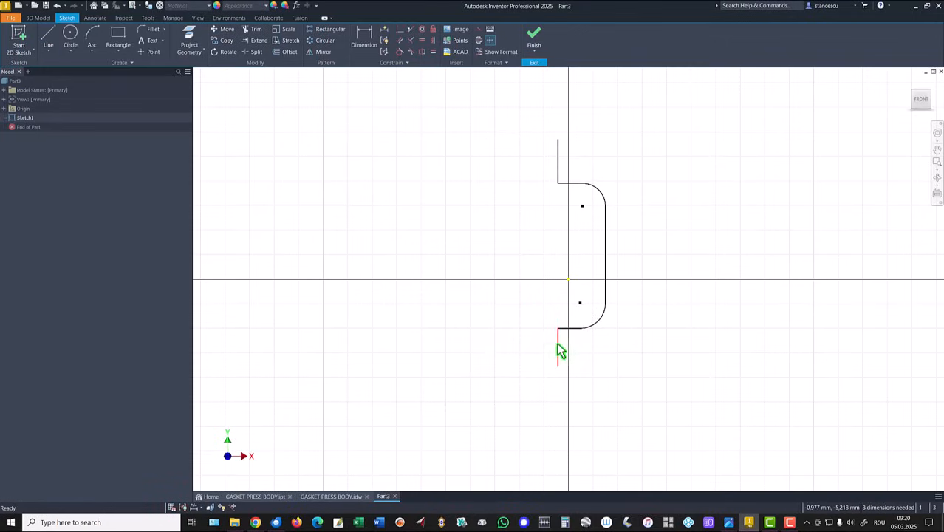
{"action": "mouse_move", "coordinate": [557, 343]}
{"action": "left_mouse_down"}
{"action": "mouse_move", "coordinate": [542, 354]}
{"action": "mouse_move", "coordinate": [550, 348]}
{"action": "left_mouse_up"}
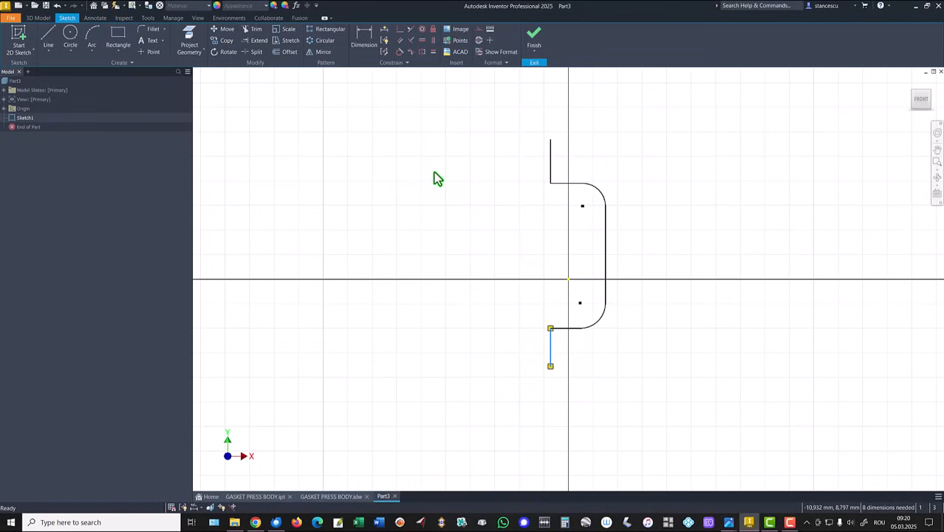
{"action": "left_click", "coordinate": [463, 146]}
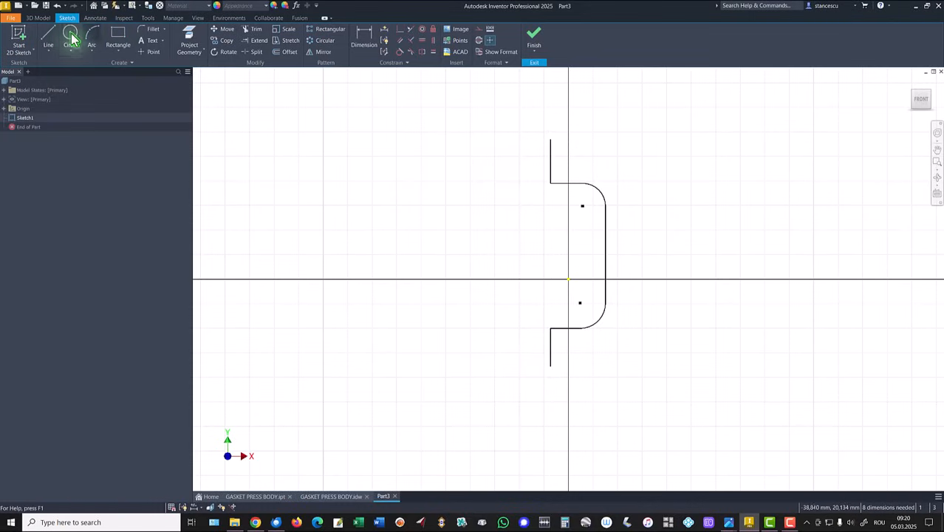
- Close the profile with a horizontal upper line, two slanted outer lines about 11.1 and 9.7 mm long, and a slanted lower line
{"action": "left_click", "coordinate": [48, 35]}
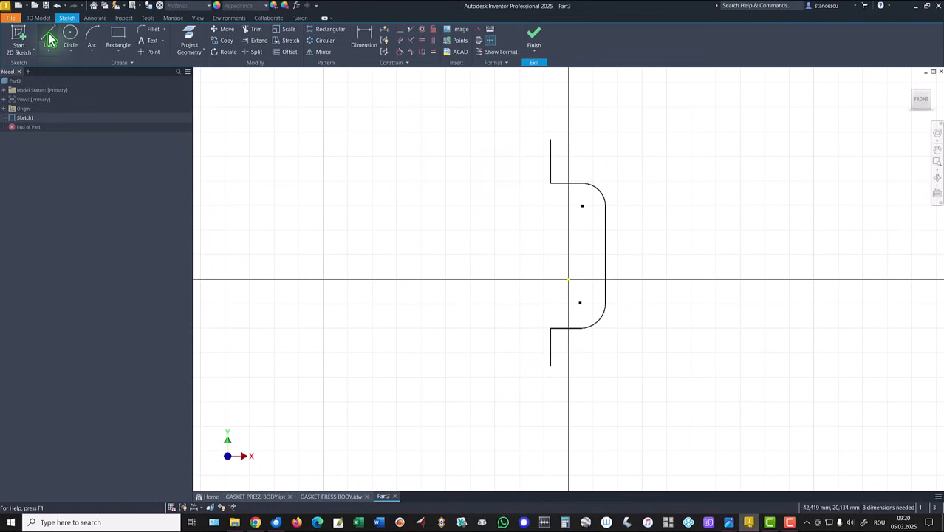
{"action": "left_click", "coordinate": [550, 139]}
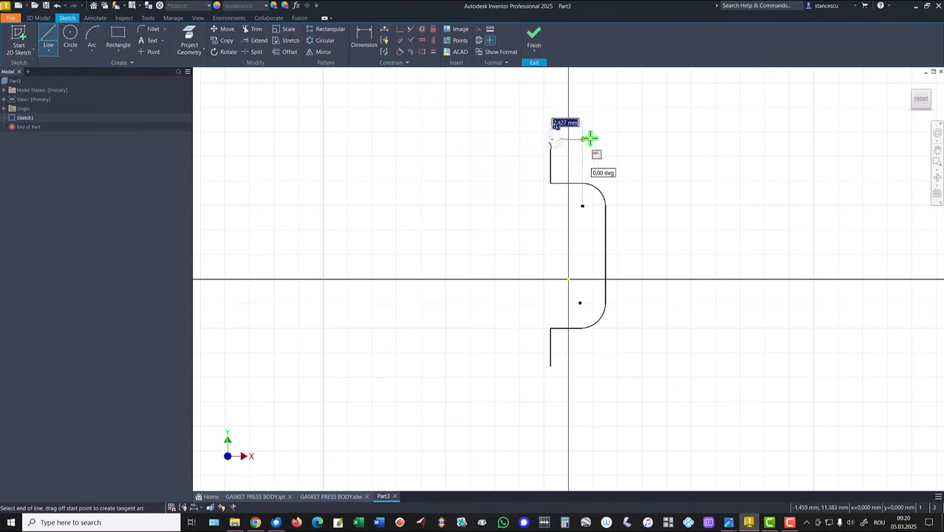
{"action": "left_click", "coordinate": [636, 139]}
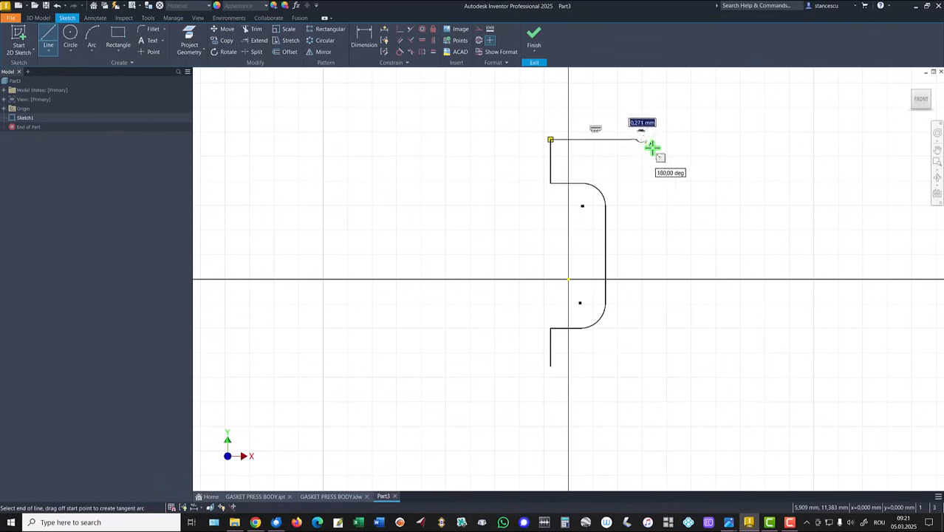
{"action": "left_click", "coordinate": [684, 269]}
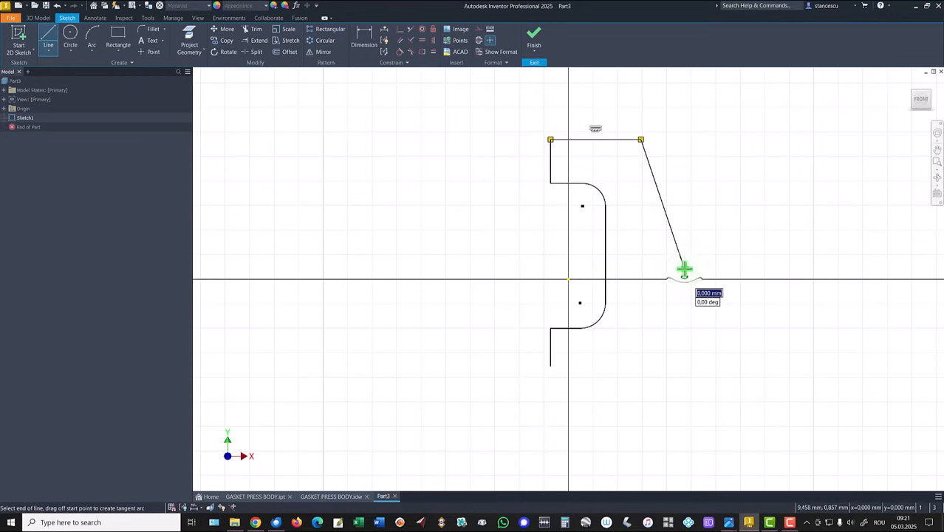
{"action": "left_click", "coordinate": [641, 381]}
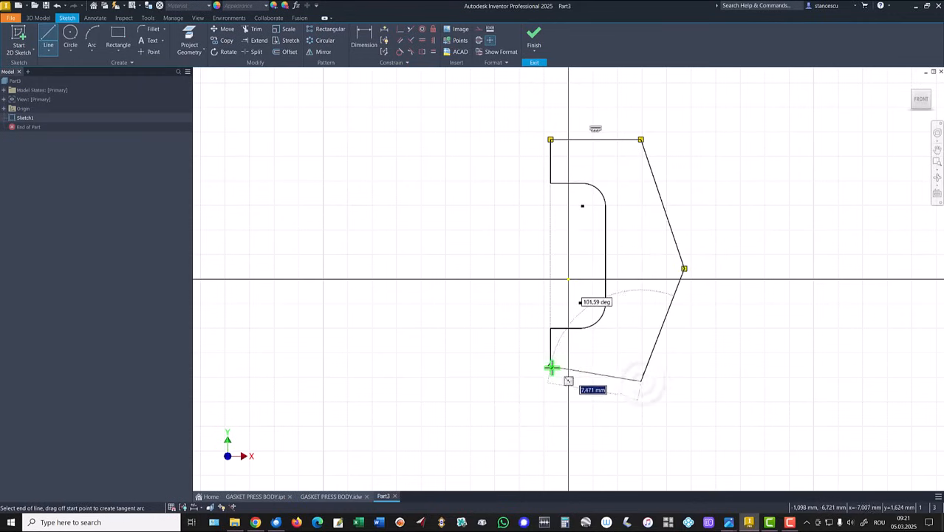
{"action": "left_click", "coordinate": [550, 367]}
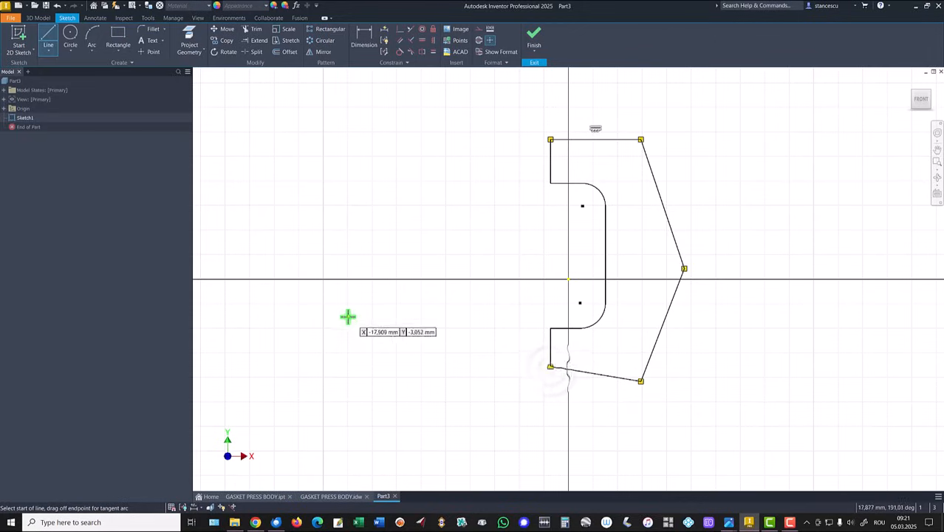
{"action": "key", "text": "Escape"}
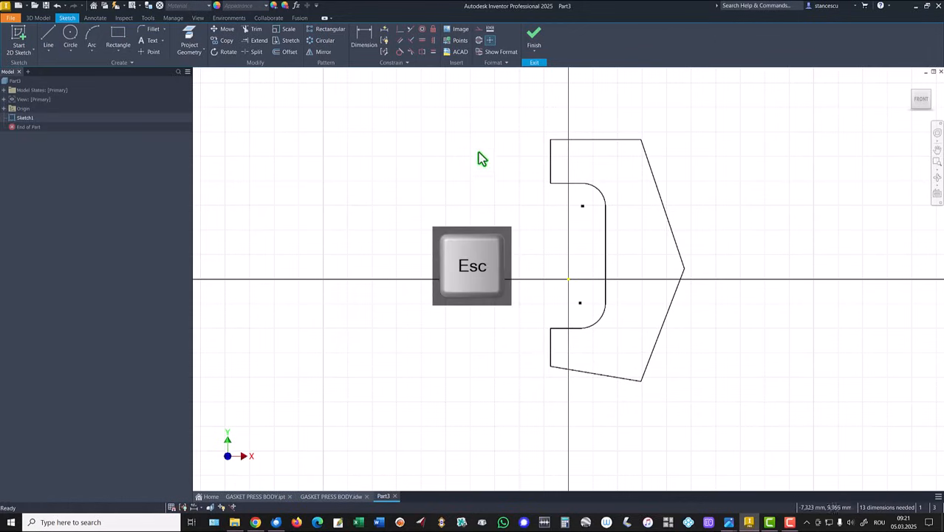
- Constrain the profile's upper vertical edge coincident with the sketch origin and make the two inner arcs equal
{"action": "left_click", "coordinate": [550, 153]}
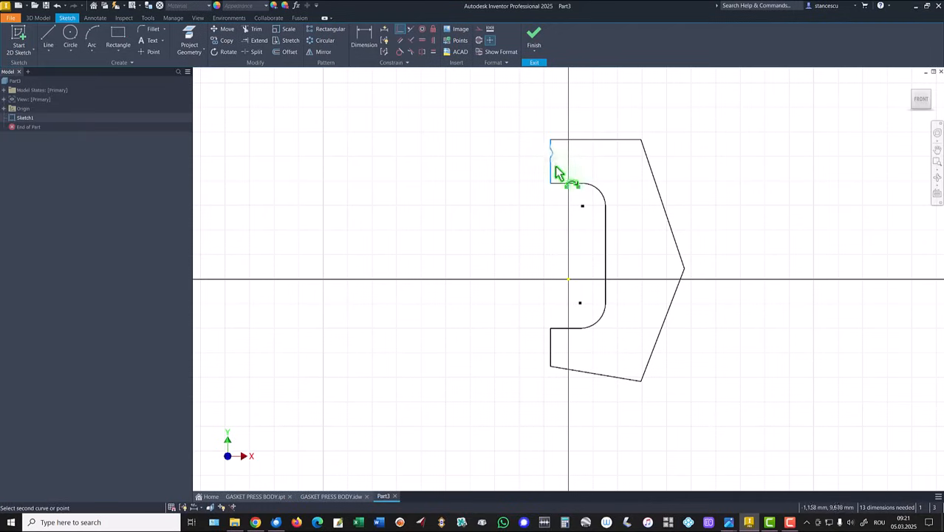
{"action": "left_click", "coordinate": [569, 282]}
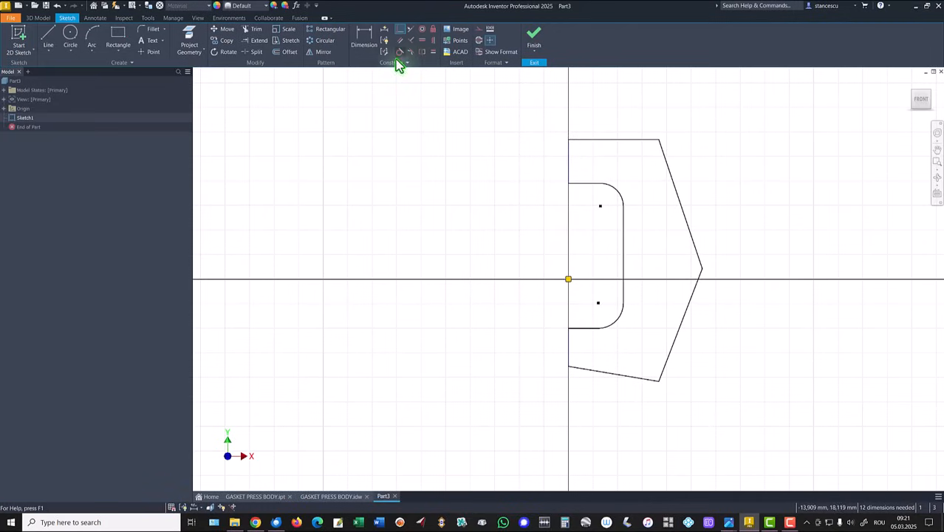
{"action": "left_click", "coordinate": [432, 51]}
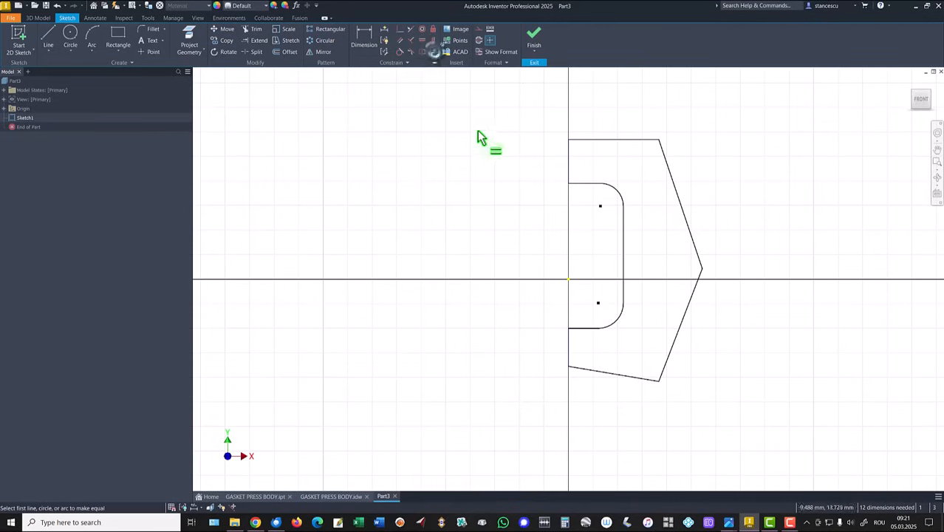
{"action": "left_click", "coordinate": [621, 196]}
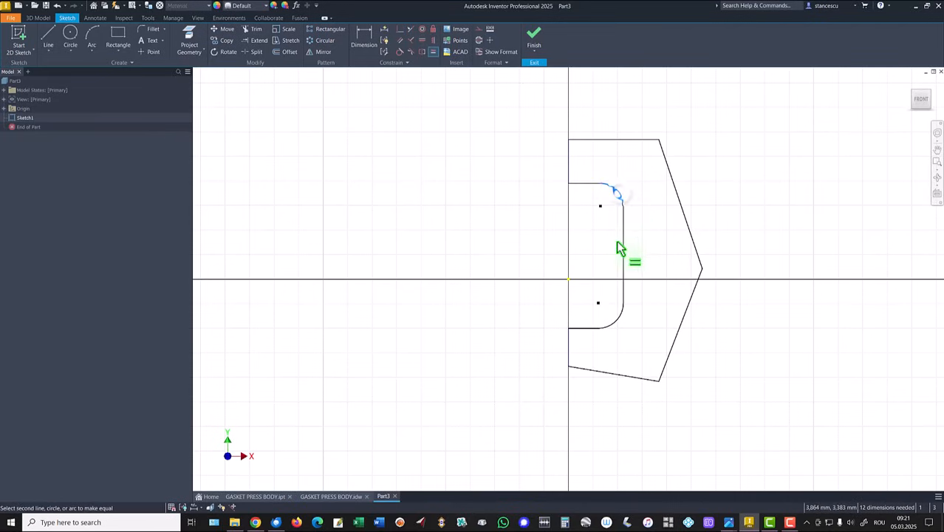
{"action": "left_click", "coordinate": [615, 322]}
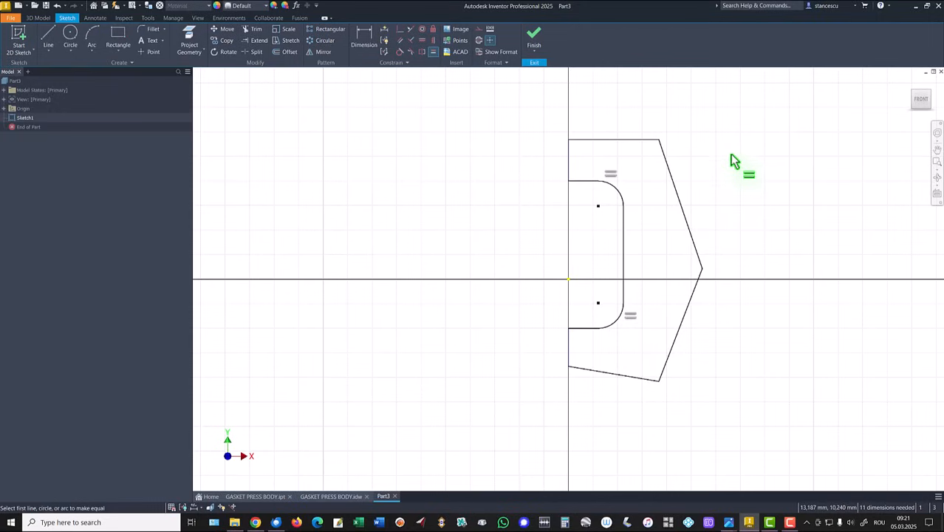
- Dimension the height from the upper horizontal edge to the profile's lower inner corner as 181+4 mm and place the dimension clear of the profile
{"action": "left_click", "coordinate": [367, 35]}
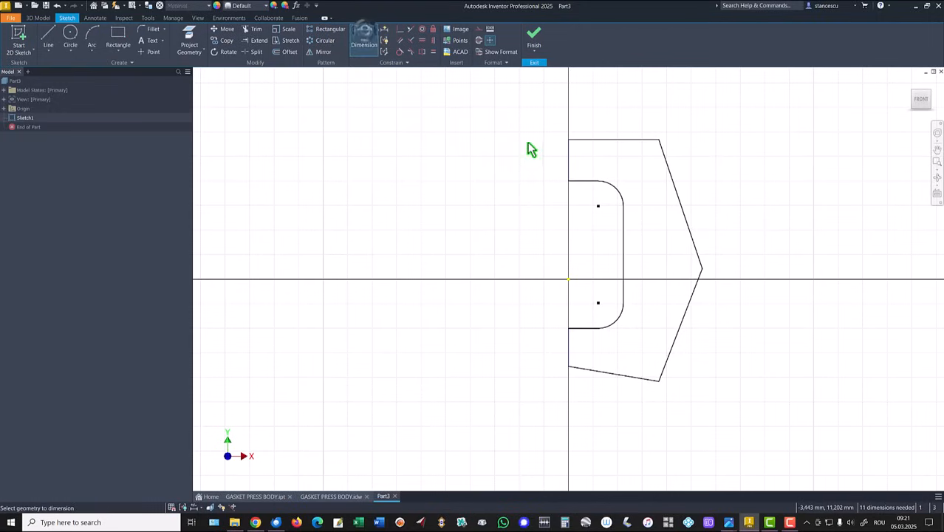
{"action": "left_click", "coordinate": [585, 139]}
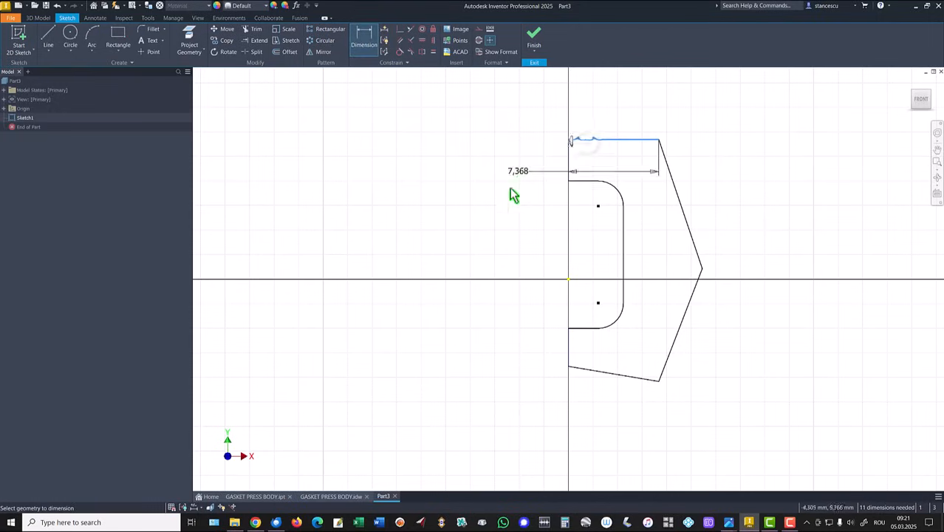
{"action": "left_click", "coordinate": [569, 368]}
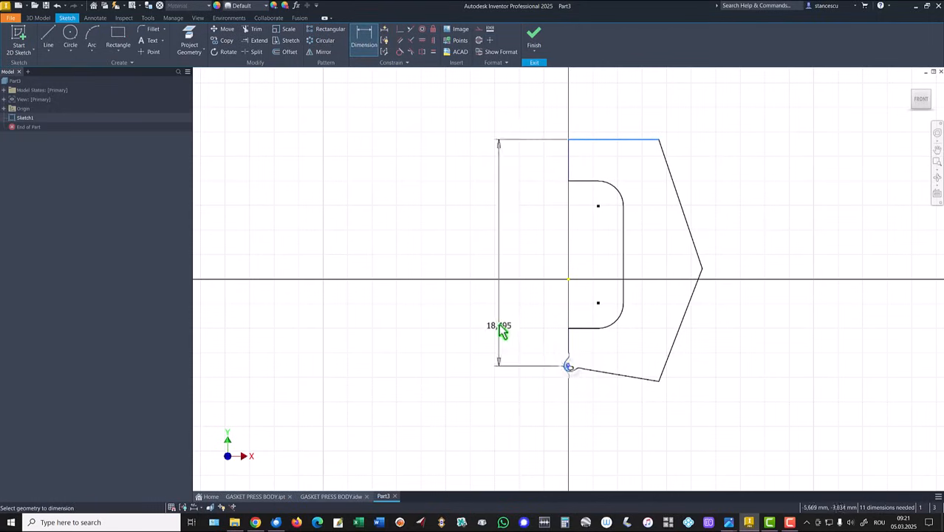
{"action": "left_click", "coordinate": [502, 257]}
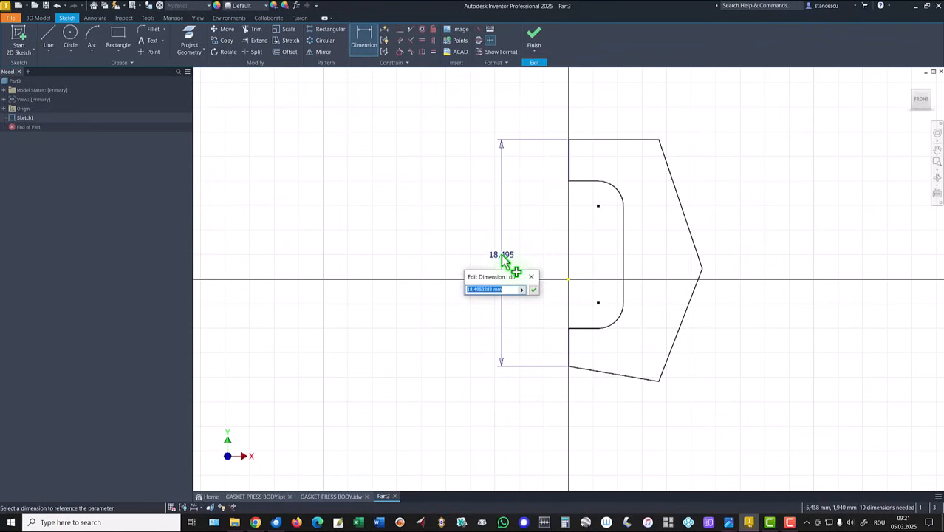
{"action": "type", "text": "181+4"}
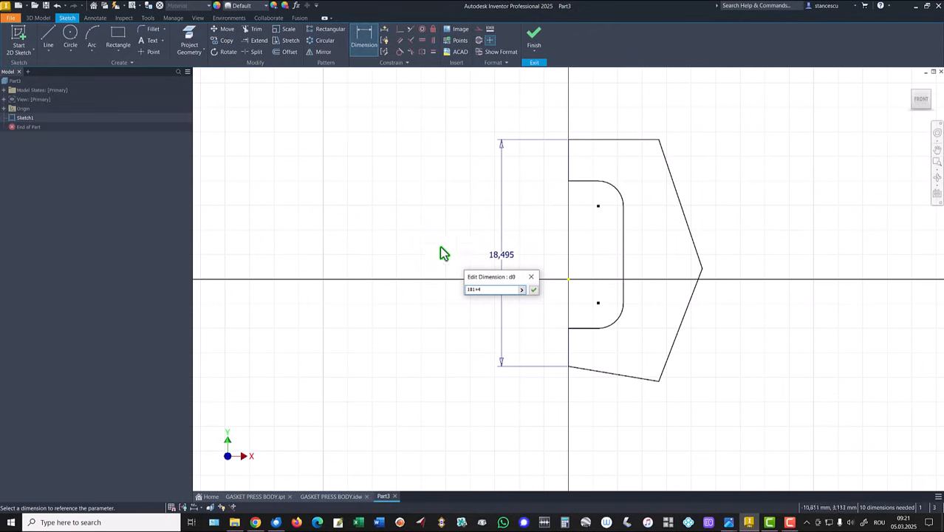
{"action": "left_click", "coordinate": [533, 288]}
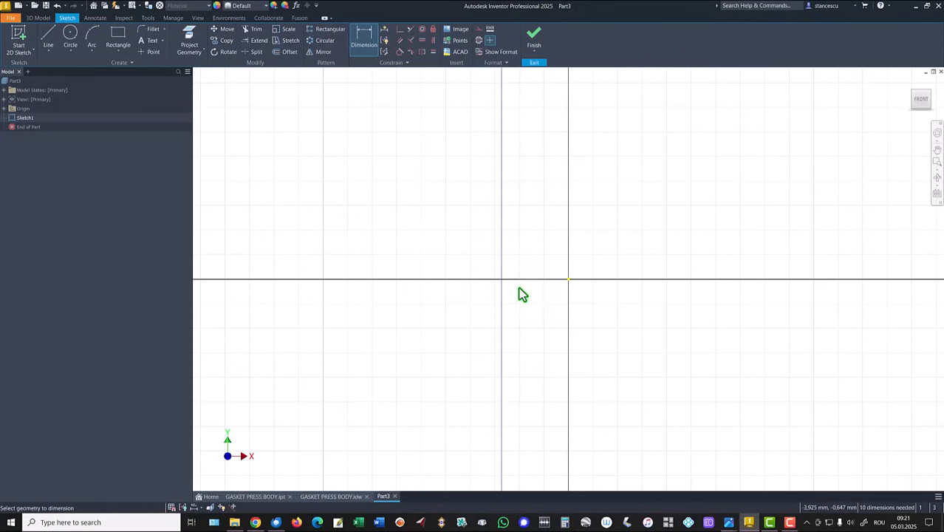
{"action": "key", "text": "Home"}
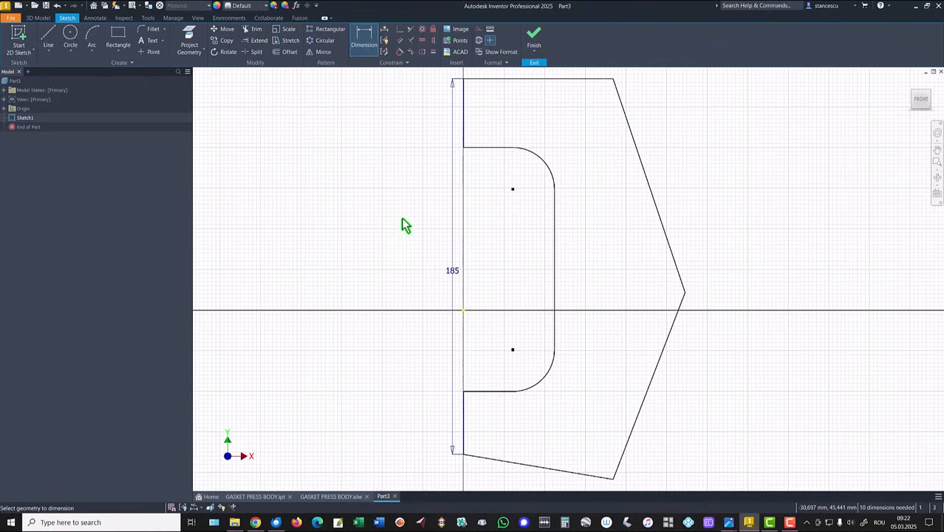
{"action": "key", "text": "Escape"}
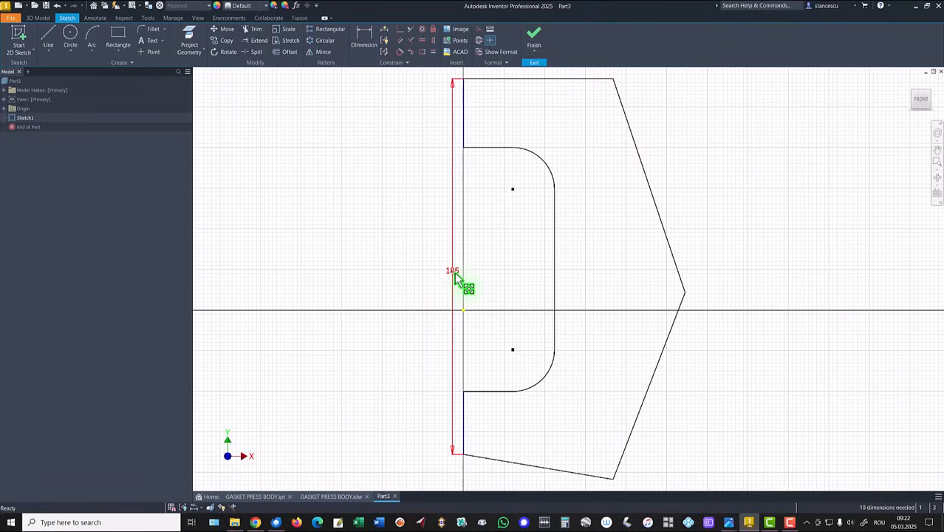
{"action": "left_click_drag", "start_coordinate": [454, 275], "coordinate": [411, 275]}
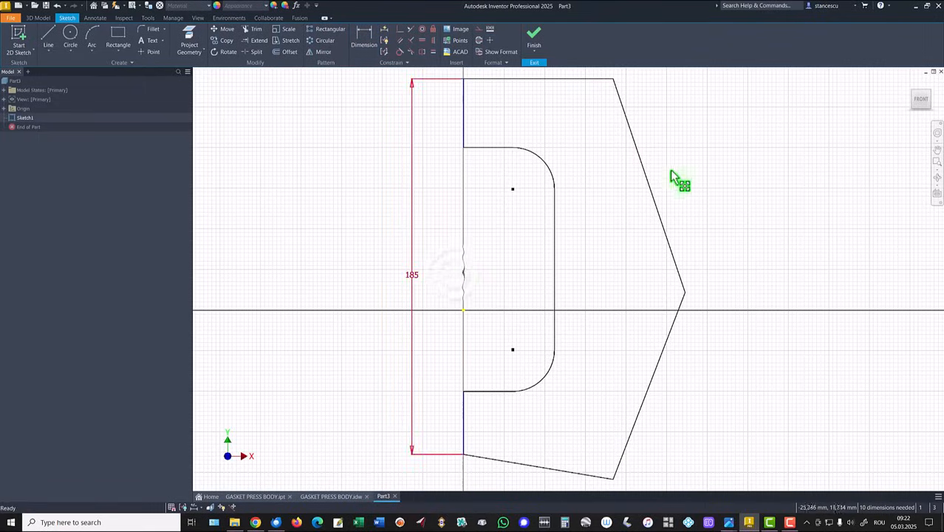
- Align the outer vertex between the two slanted lines horizontally with the sketch origin
{"action": "left_click", "coordinate": [421, 51]}
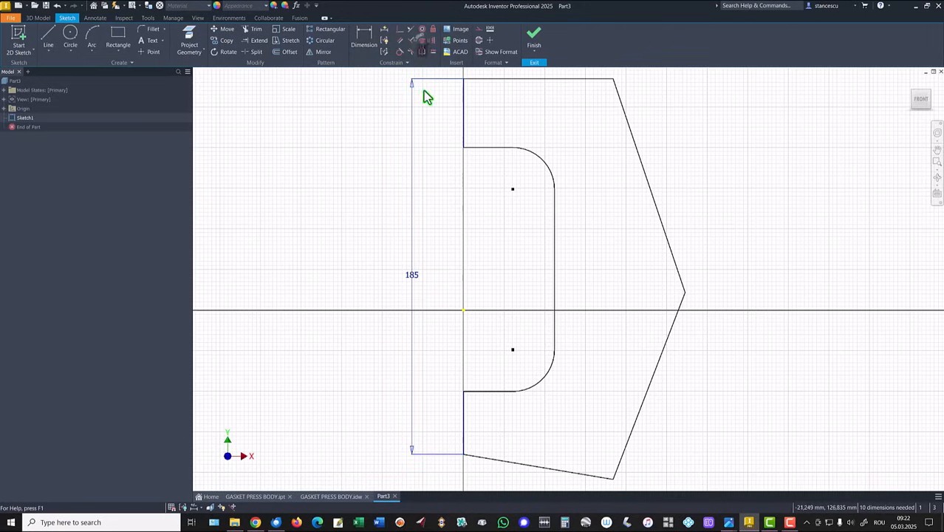
{"action": "left_click", "coordinate": [685, 293]}
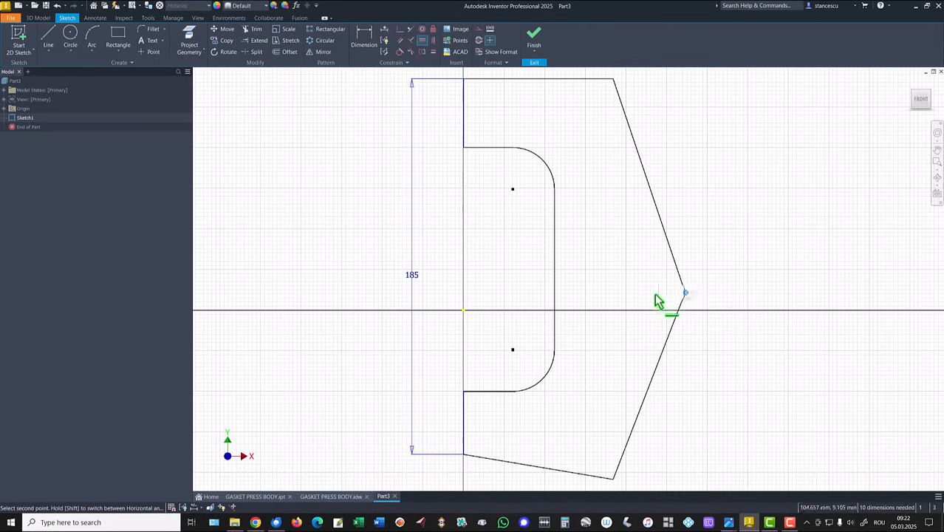
{"action": "left_click", "coordinate": [463, 310]}
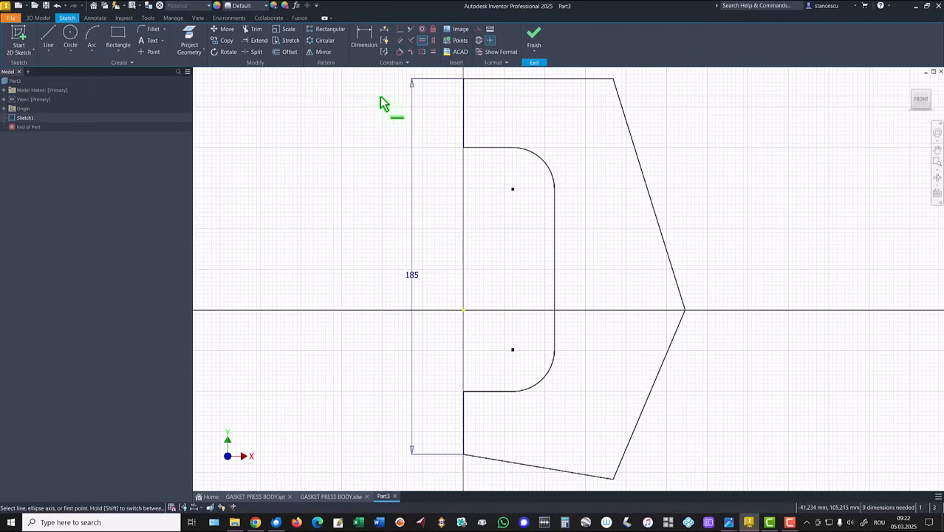
- Dimension the upper inner arc with a radius of 30 mm
{"action": "left_click", "coordinate": [375, 46]}
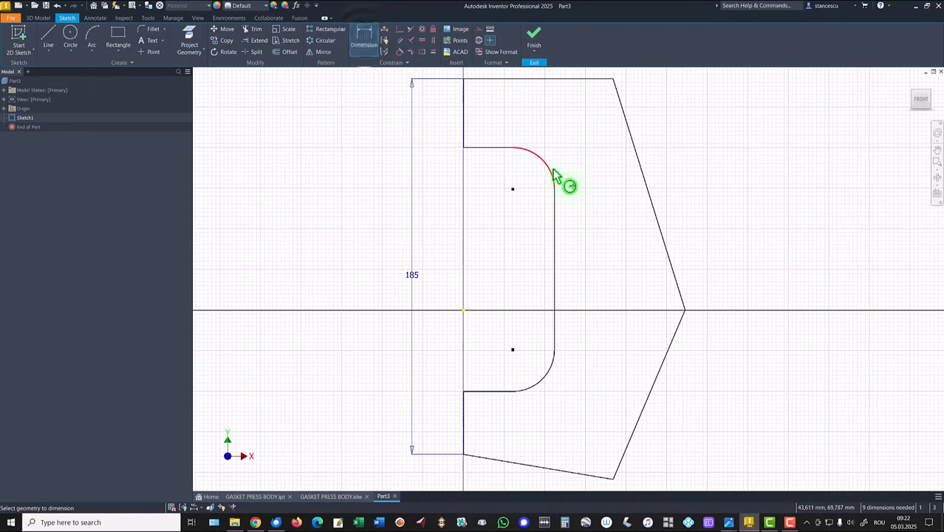
{"action": "left_click", "coordinate": [553, 171]}
{"action": "left_click", "coordinate": [577, 166]}
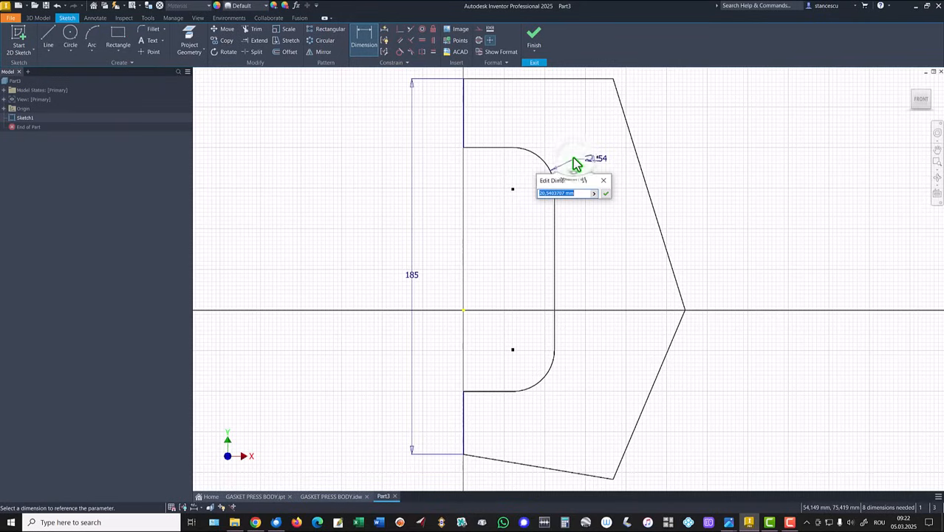
{"action": "type", "text": "30"}
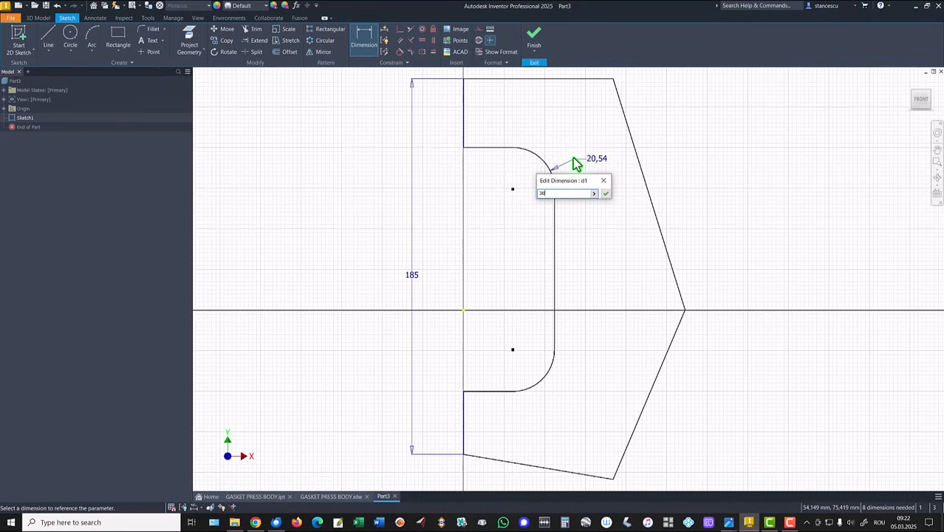
{"action": "key", "text": "Return"}
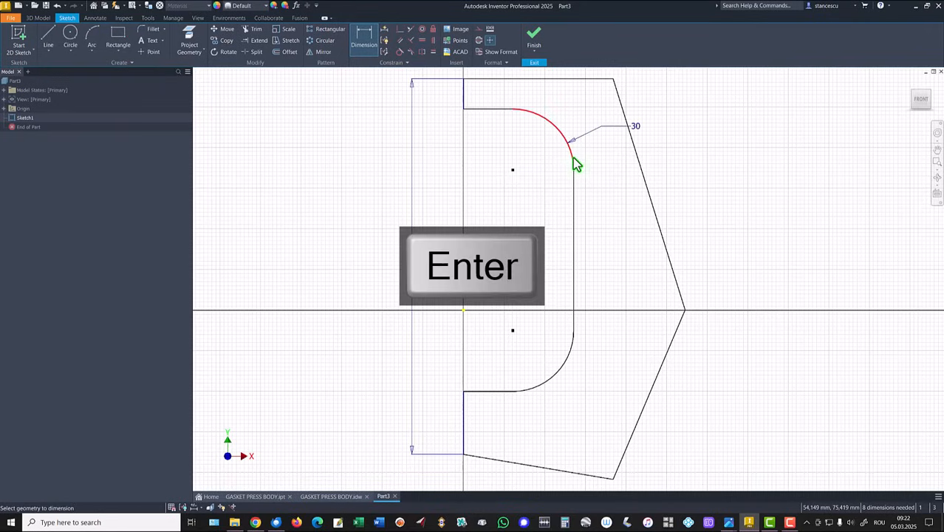
- Dimension the horizontal distance from the outer vertex to the inner vertical line as 36 mm
{"action": "left_click", "coordinate": [685, 310]}
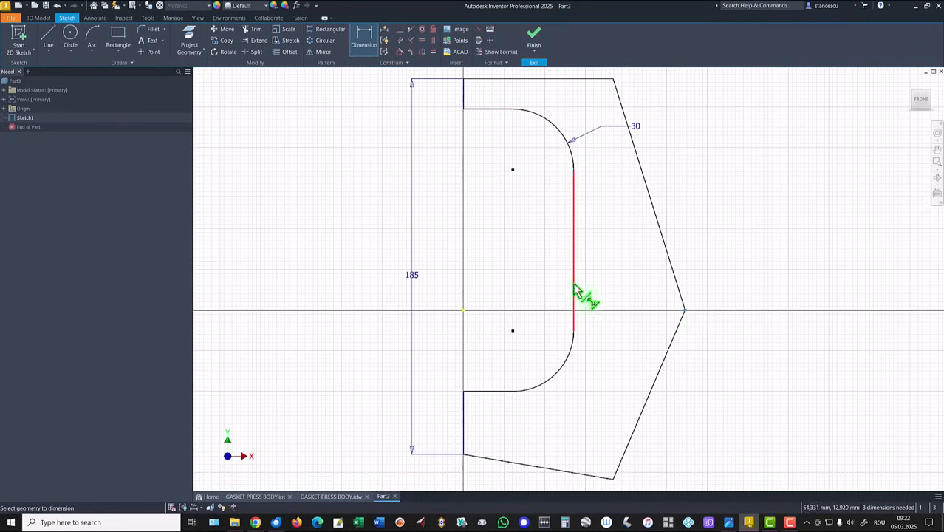
{"action": "left_click", "coordinate": [573, 284]}
{"action": "left_click", "coordinate": [616, 290]}
{"action": "type", "text": "3"}
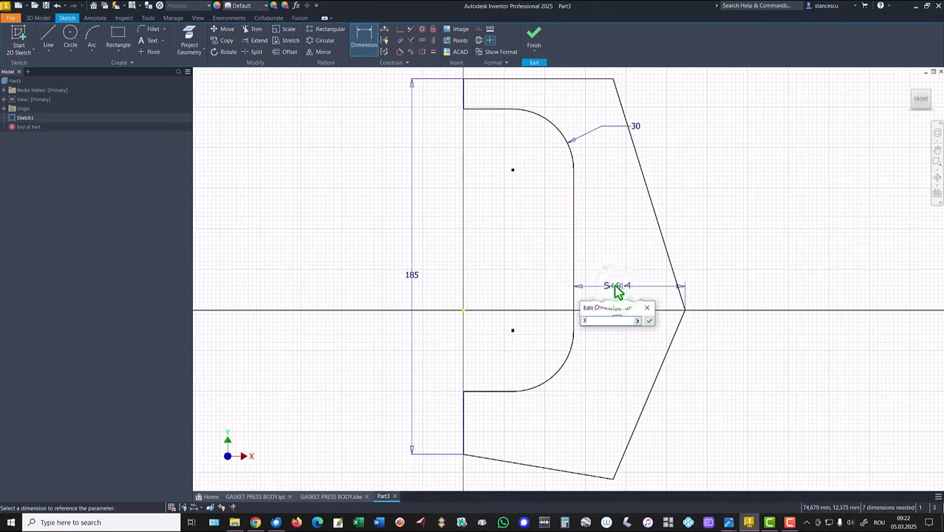
{"action": "type", "text": "6"}
{"action": "key", "text": "Return"}
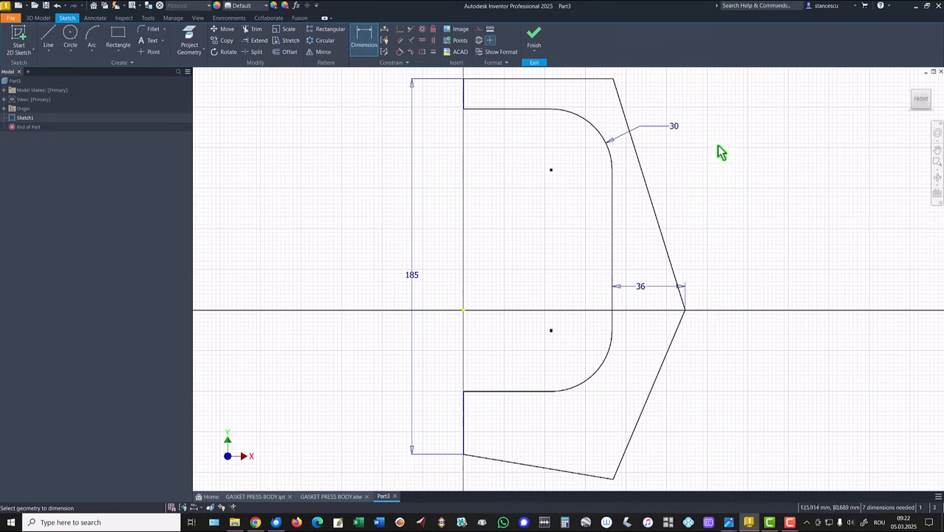
- Set the vertical height of the upper slanted outer line to 92 mm
{"action": "left_click", "coordinate": [647, 186]}
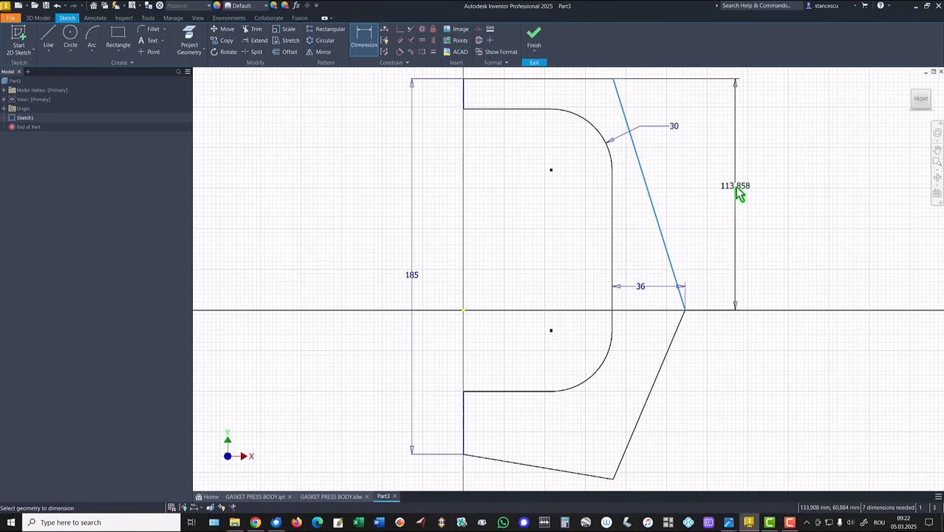
{"action": "left_click", "coordinate": [742, 189]}
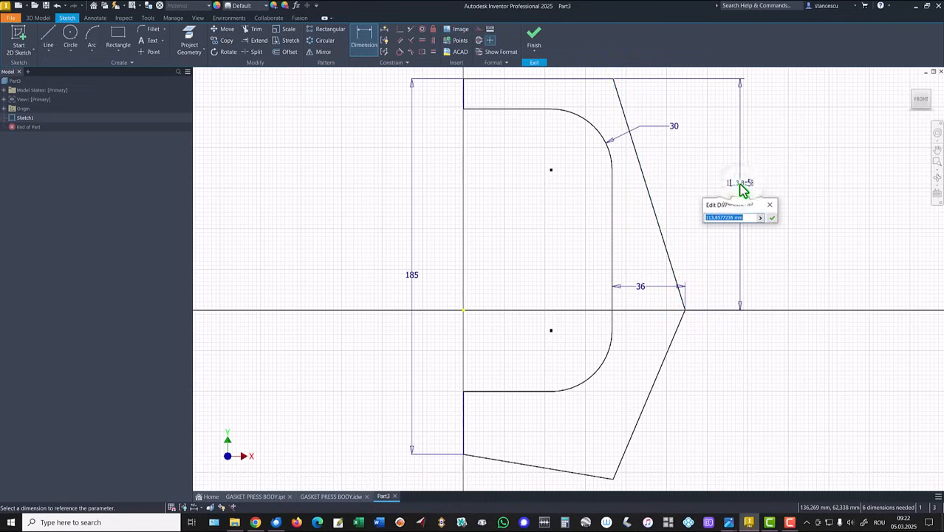
{"action": "type", "text": "92"}
{"action": "key", "text": "Return"}
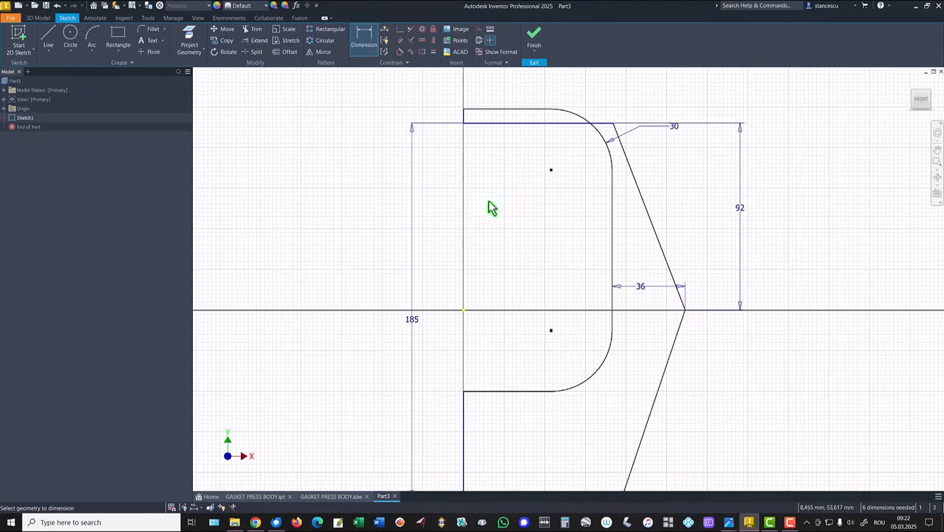
{"action": "key", "text": "Escape"}
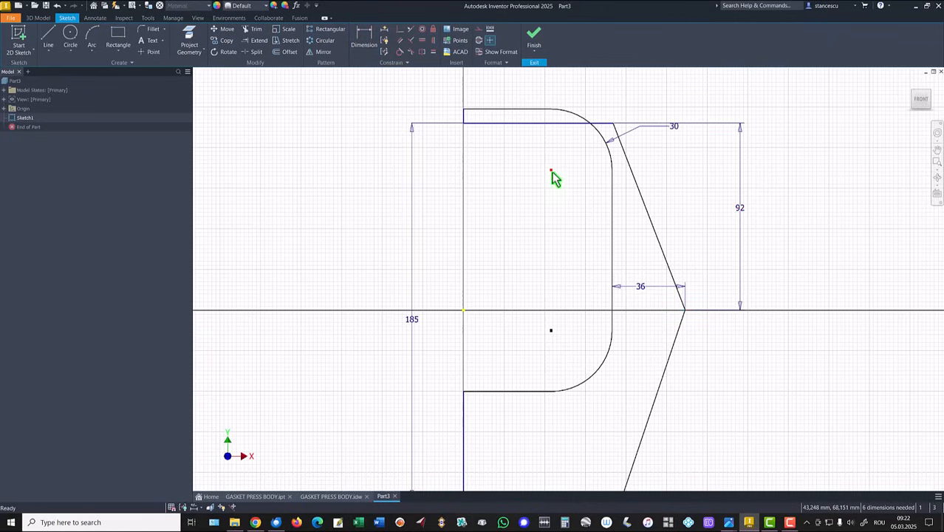
- Move the upper inner arc down inside the profile and dimension the upper arm's thickness as 40-2*4 mm
{"action": "left_click_drag", "start_coordinate": [551, 171], "coordinate": [552, 231]}
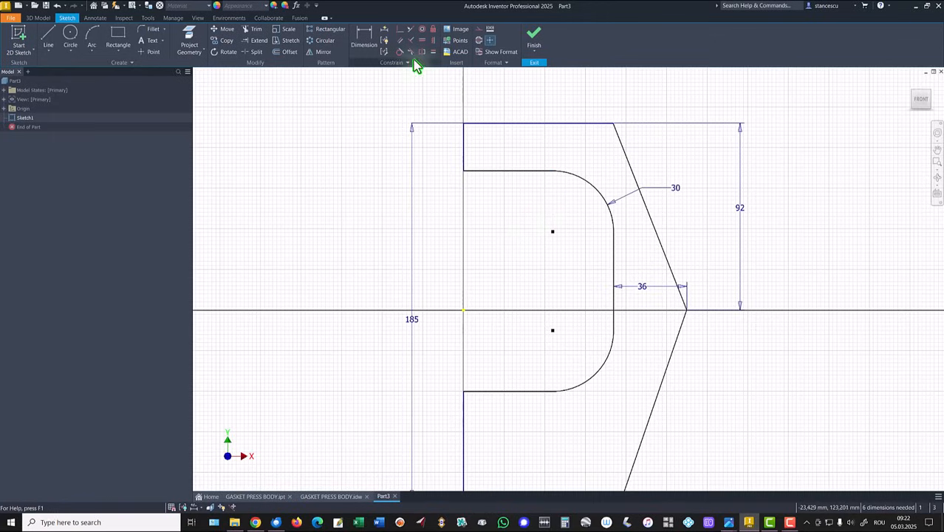
{"action": "left_click", "coordinate": [363, 36]}
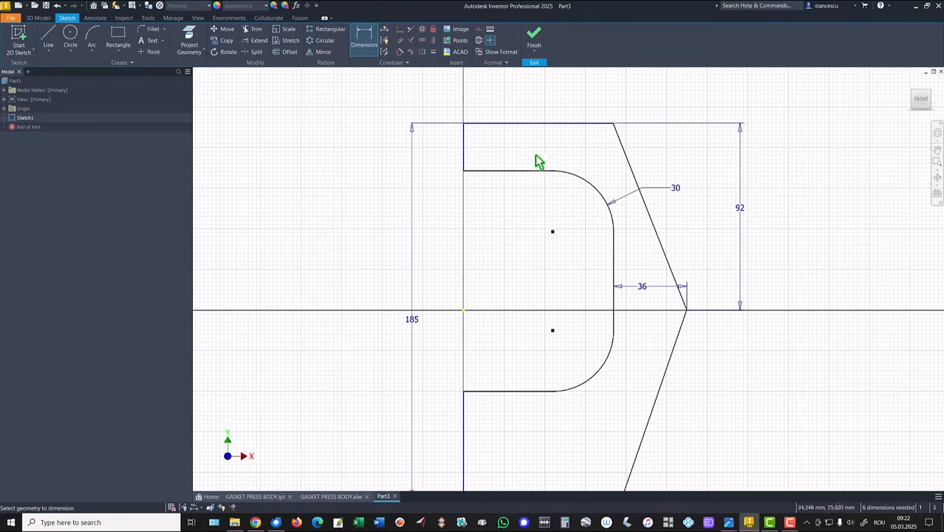
{"action": "left_click", "coordinate": [470, 124]}
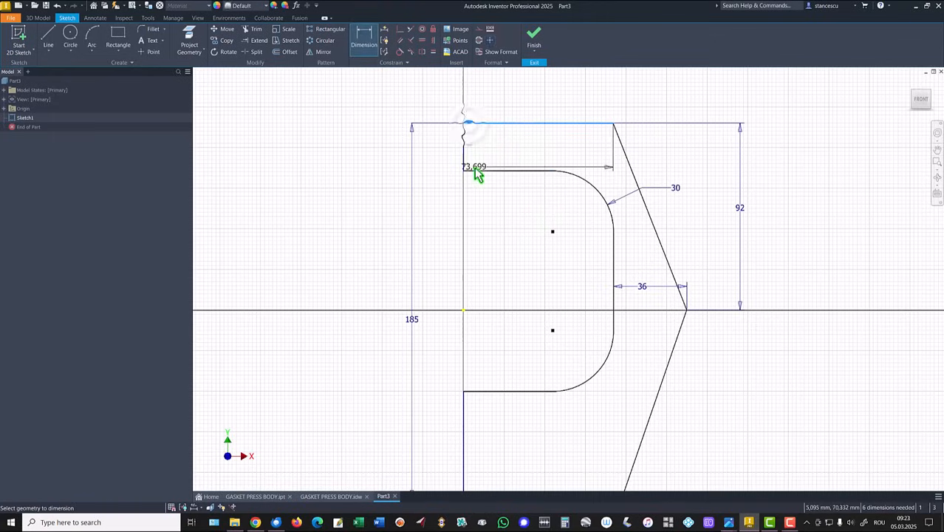
{"action": "left_click", "coordinate": [474, 172]}
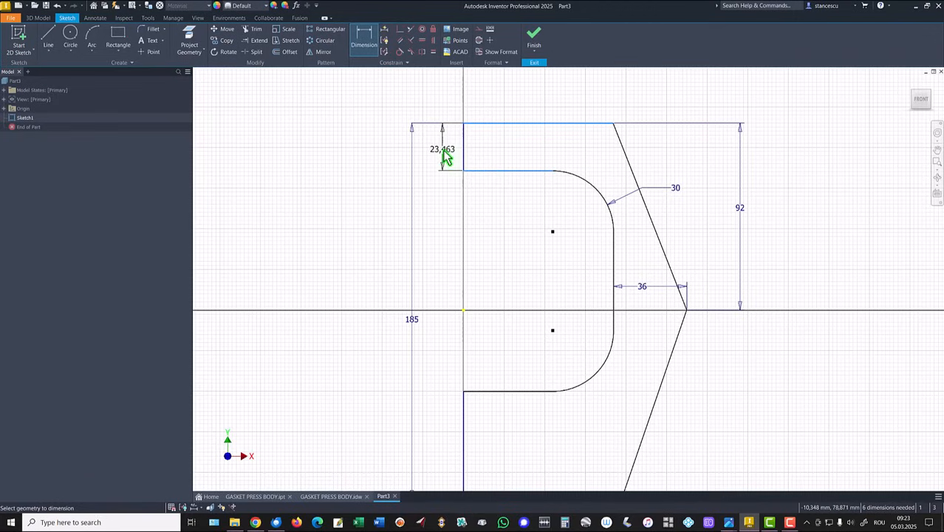
{"action": "left_click", "coordinate": [445, 157]}
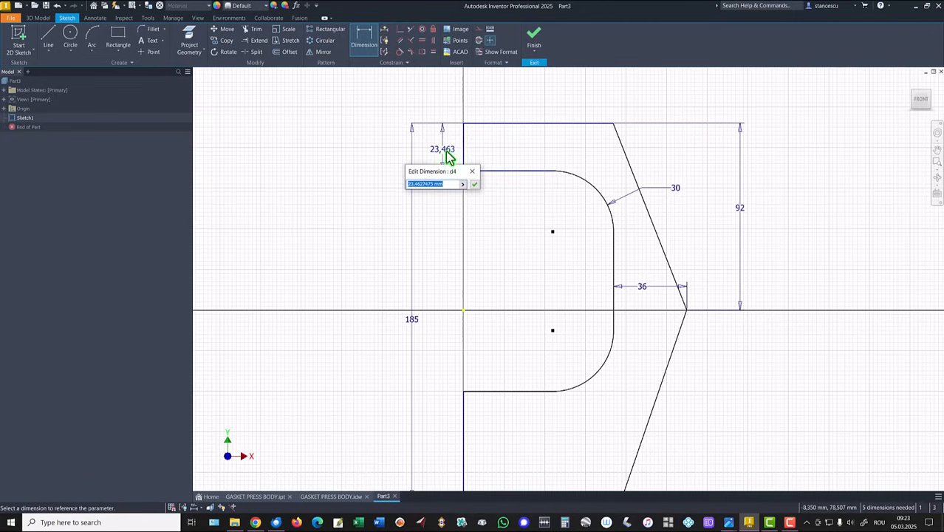
{"action": "type", "text": "40-2*4"}
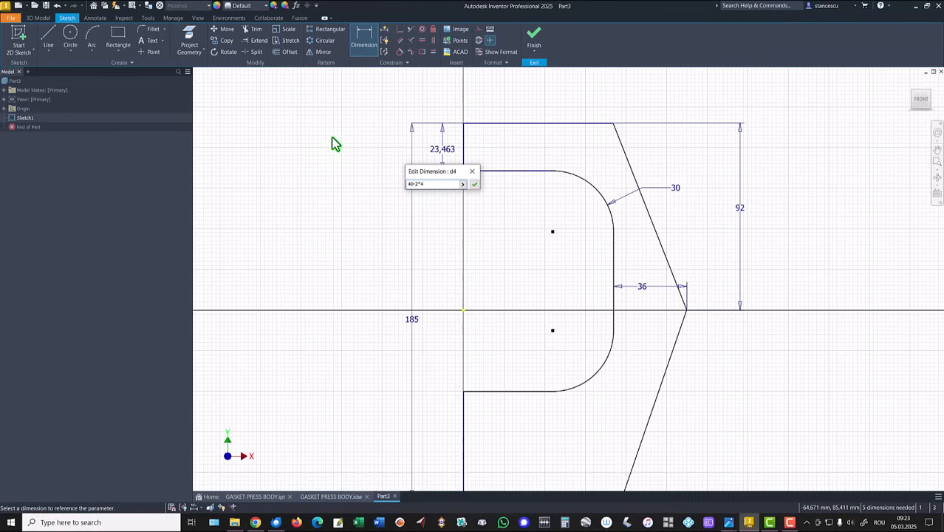
{"action": "left_click", "coordinate": [474, 186]}
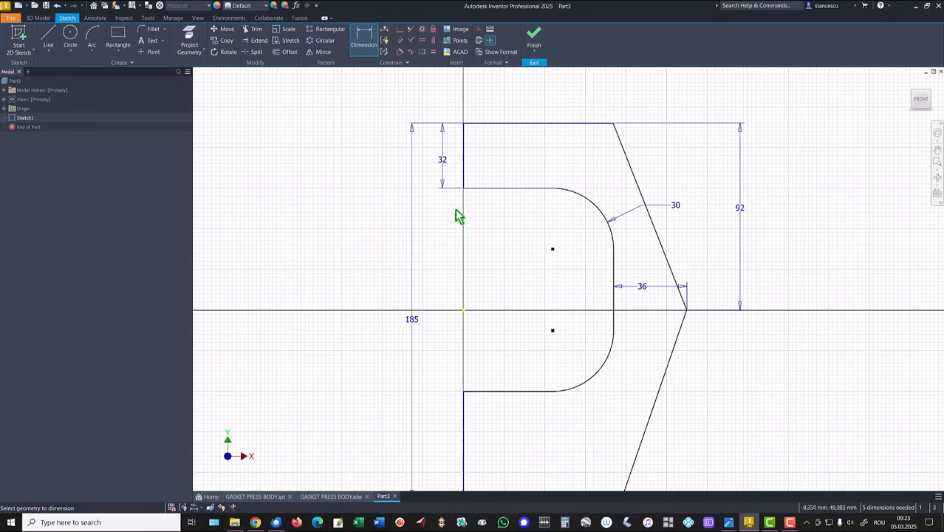
- Dimension the vertical opening between the two inner horizontal lines as 120-2*4 mm
{"action": "left_click", "coordinate": [487, 189]}
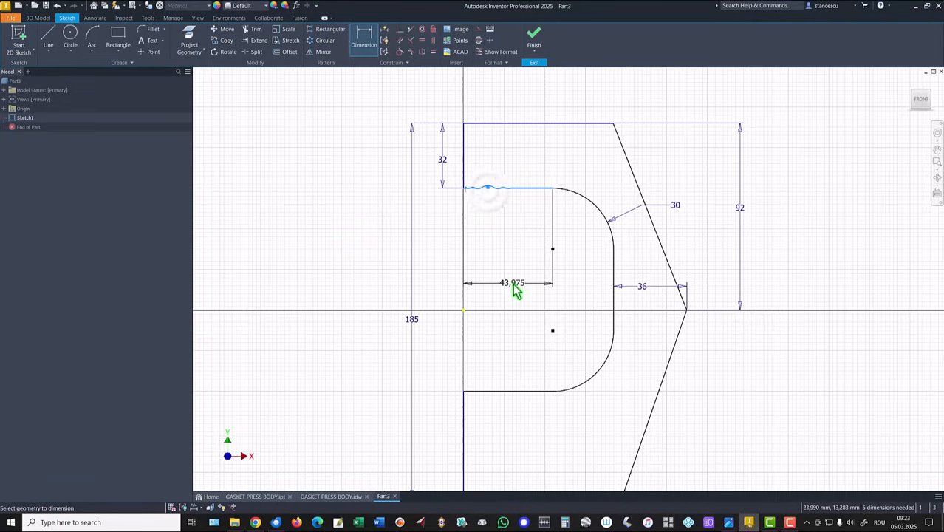
{"action": "left_click", "coordinate": [496, 390]}
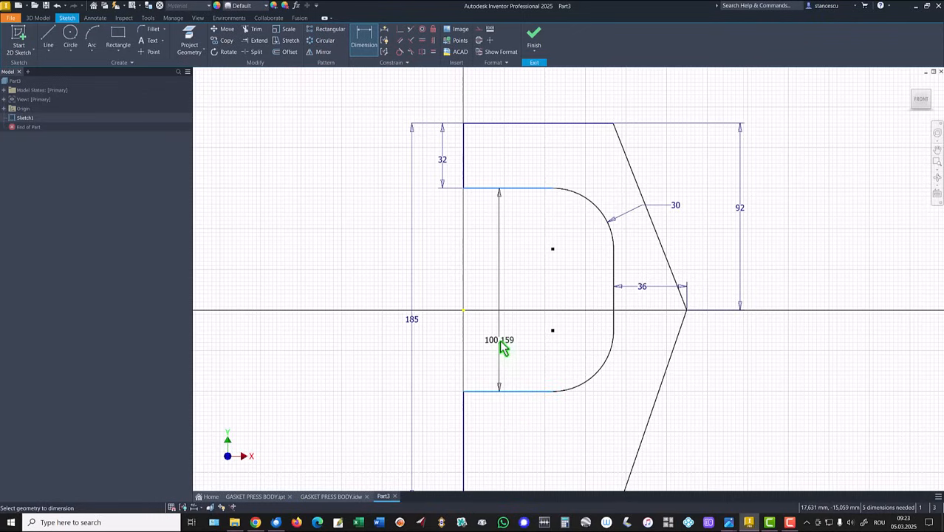
{"action": "left_click", "coordinate": [502, 348]}
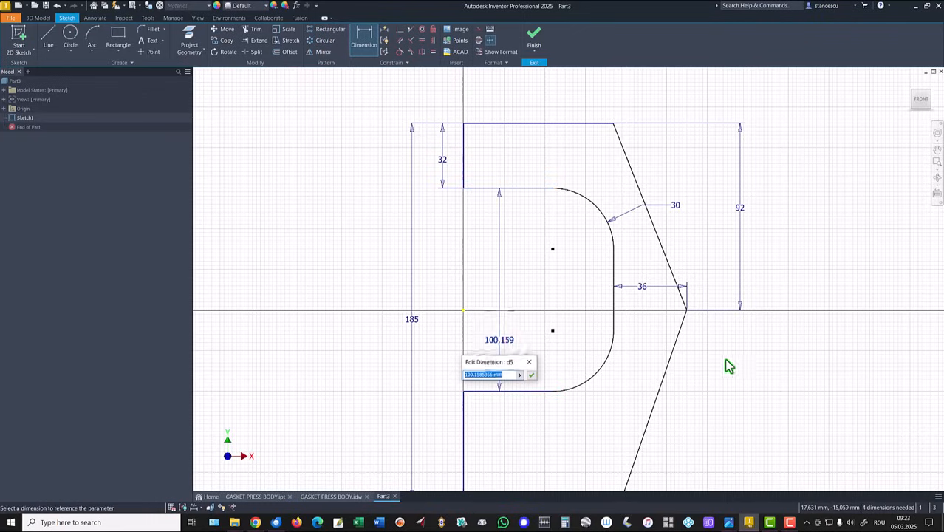
{"action": "type", "text": "120-2*4"}
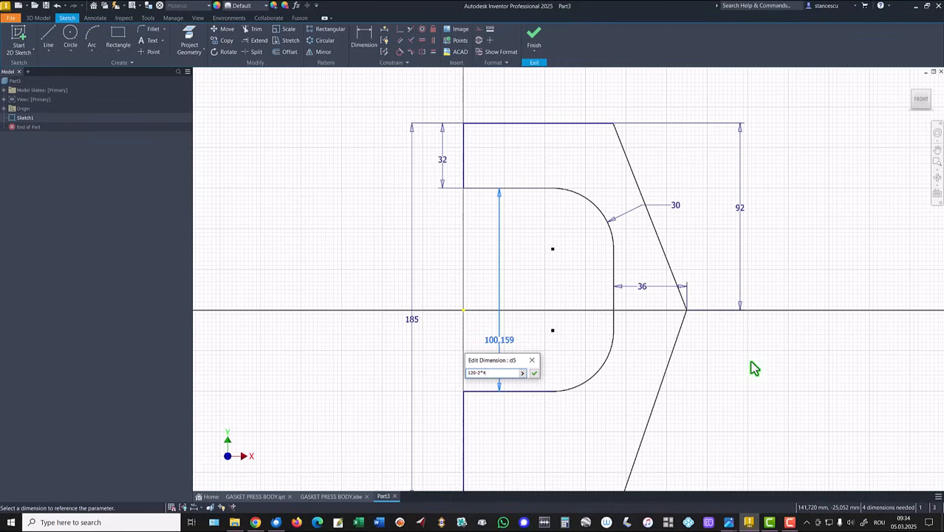
{"action": "key", "text": "Return"}
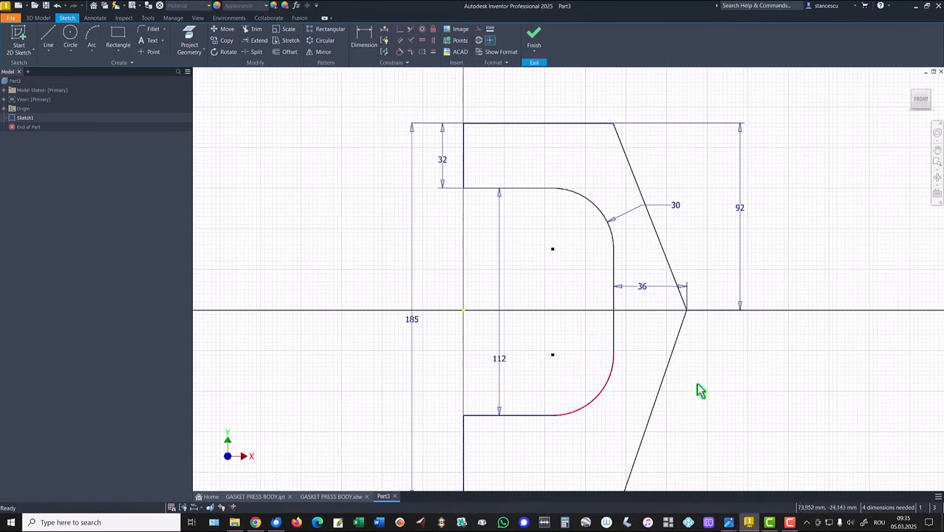
{"action": "key", "text": "Home"}
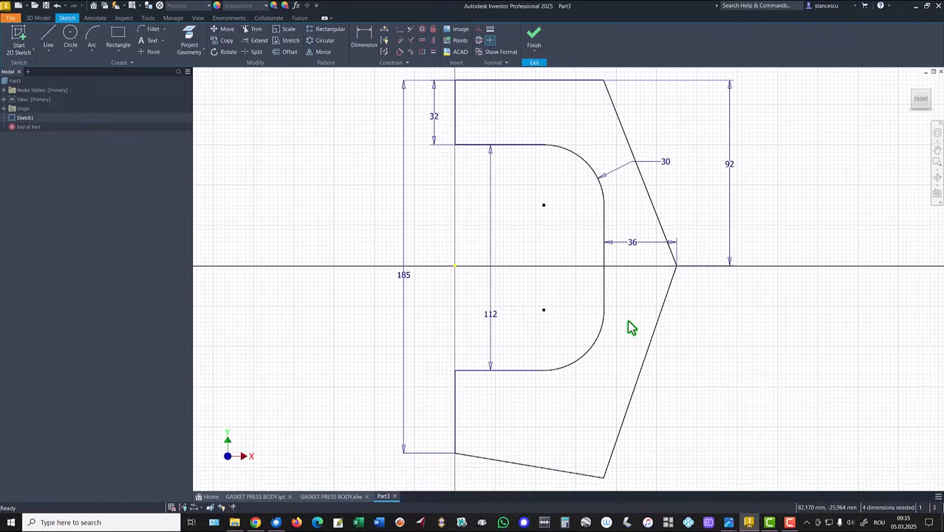
- Dimension the length of the profile's upper horizontal outer line as 105 mm
{"action": "scroll", "coordinate": [728, 362], "scroll_direction": "down", "scroll_amount": 2}
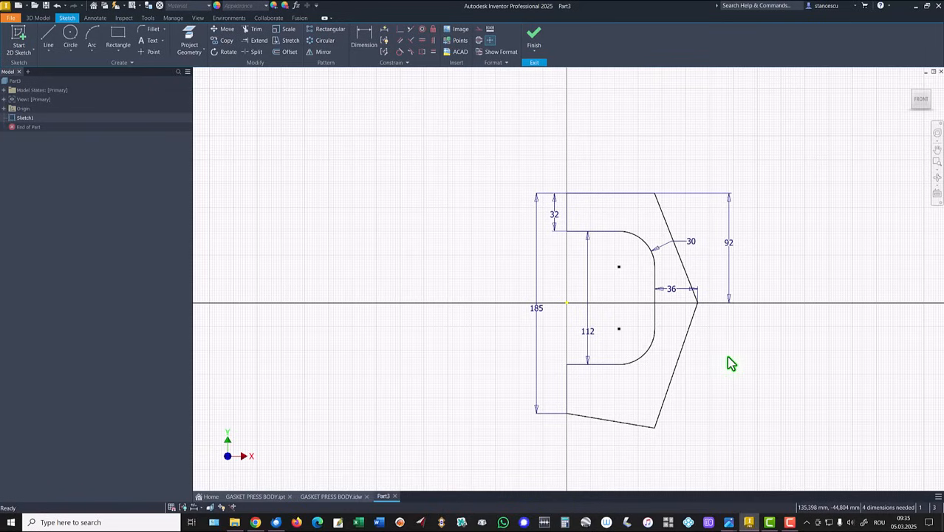
{"action": "left_click", "coordinate": [363, 37]}
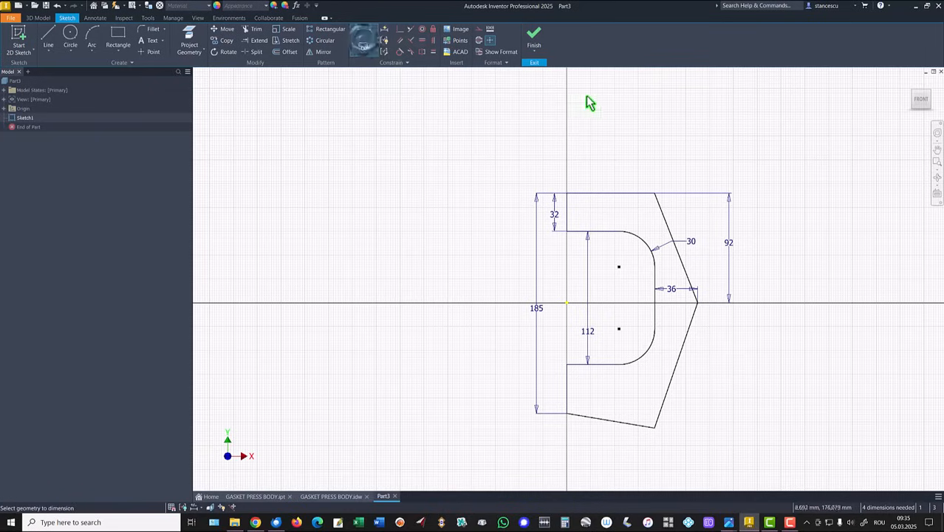
{"action": "left_click", "coordinate": [619, 193]}
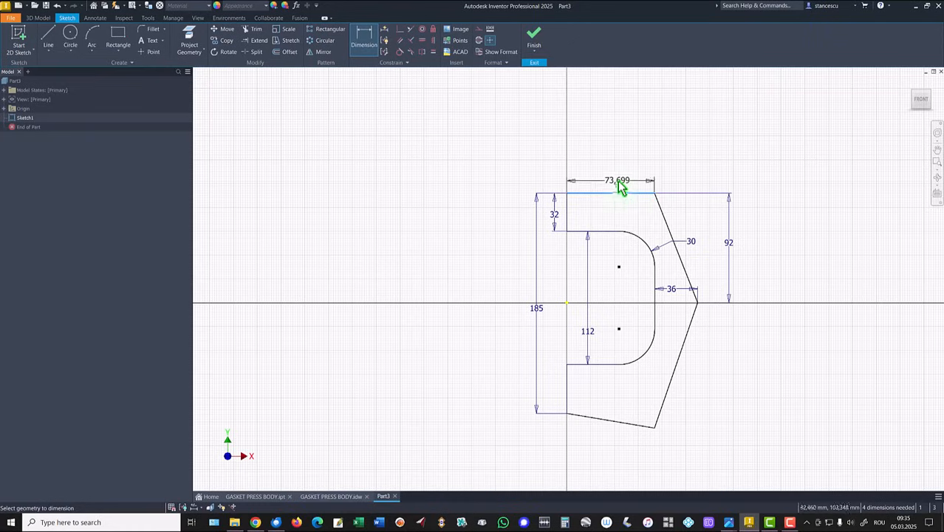
{"action": "left_click", "coordinate": [615, 177]}
{"action": "type", "text": "105"}
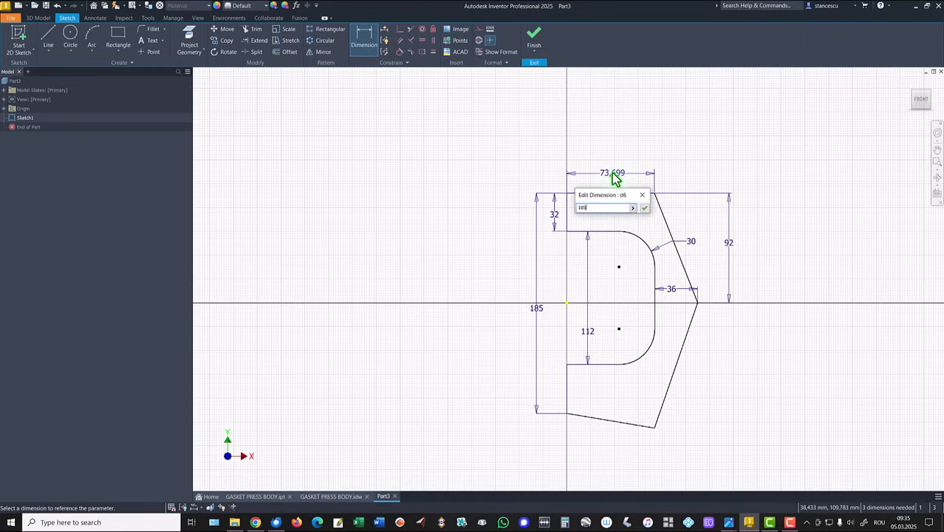
{"action": "key", "text": "Return"}
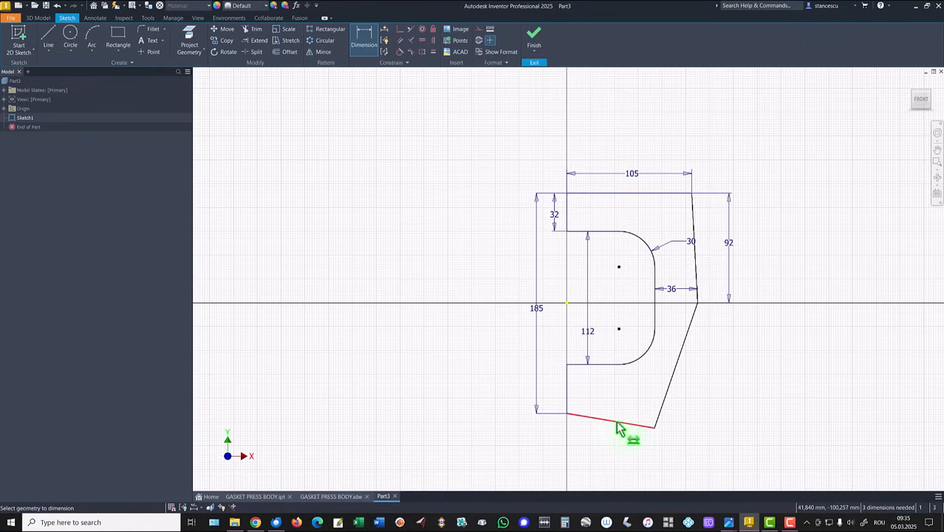
- Dimension the horizontal distance from the origin to the inner vertical line as 75 mm
{"action": "left_click", "coordinate": [654, 292]}
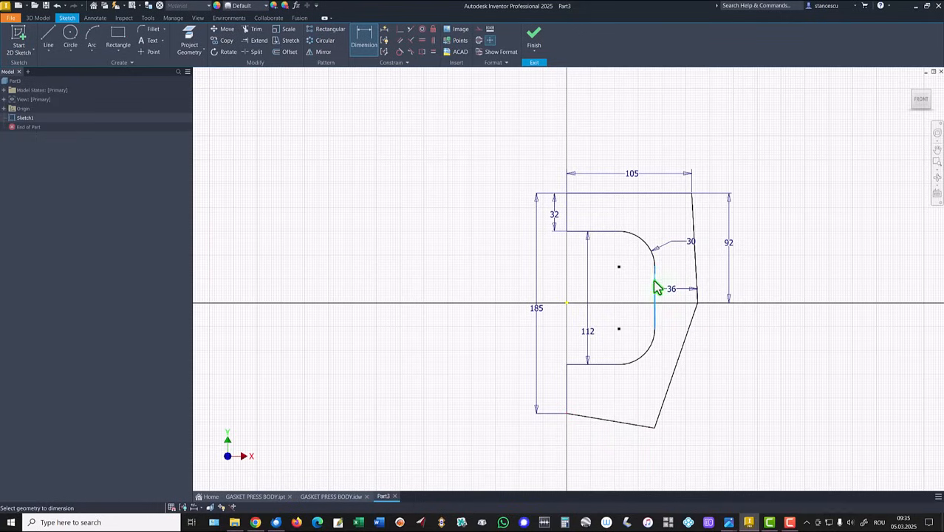
{"action": "left_click", "coordinate": [568, 299]}
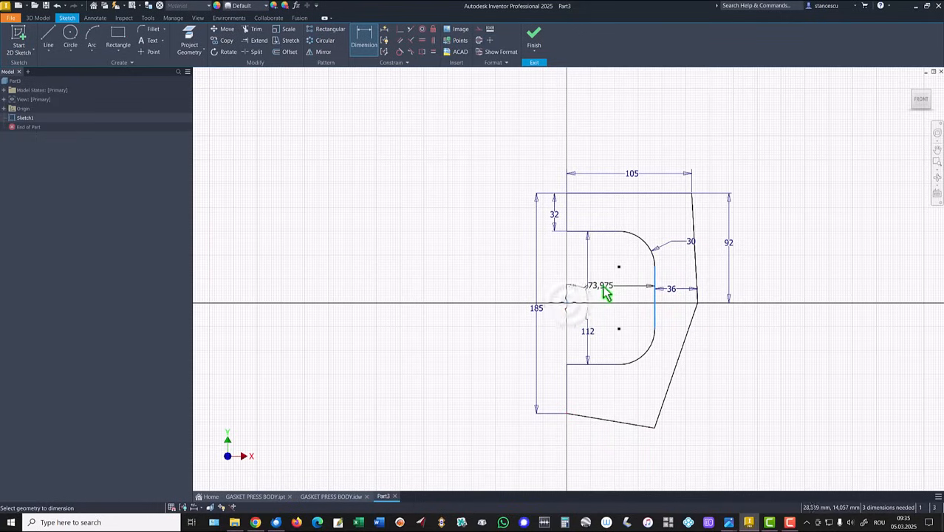
{"action": "left_click", "coordinate": [606, 292]}
{"action": "type", "text": "75"}
{"action": "key", "text": "Return"}
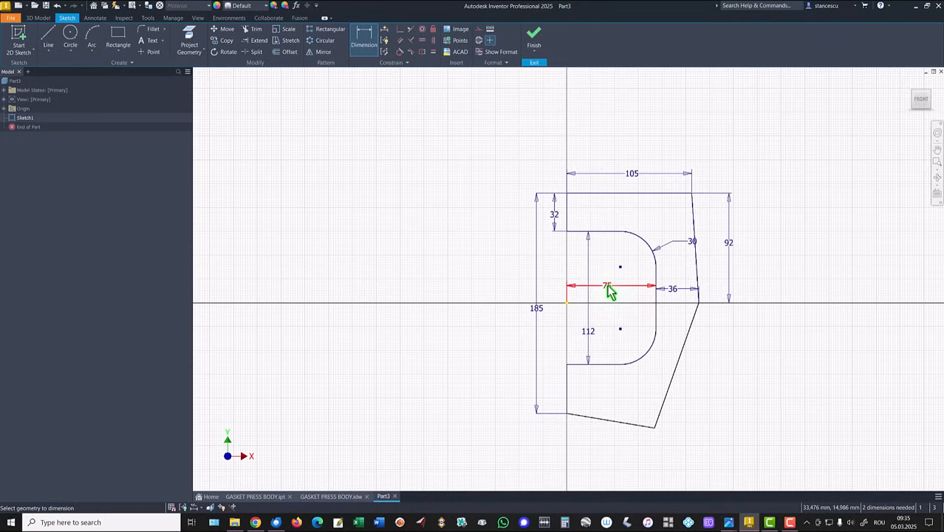
- Dimension the horizontal span of the lower slanted base line, referencing the 105 mm dimension of the upper horizontal line
{"action": "left_click", "coordinate": [629, 426]}
{"action": "left_click", "coordinate": [625, 467]}
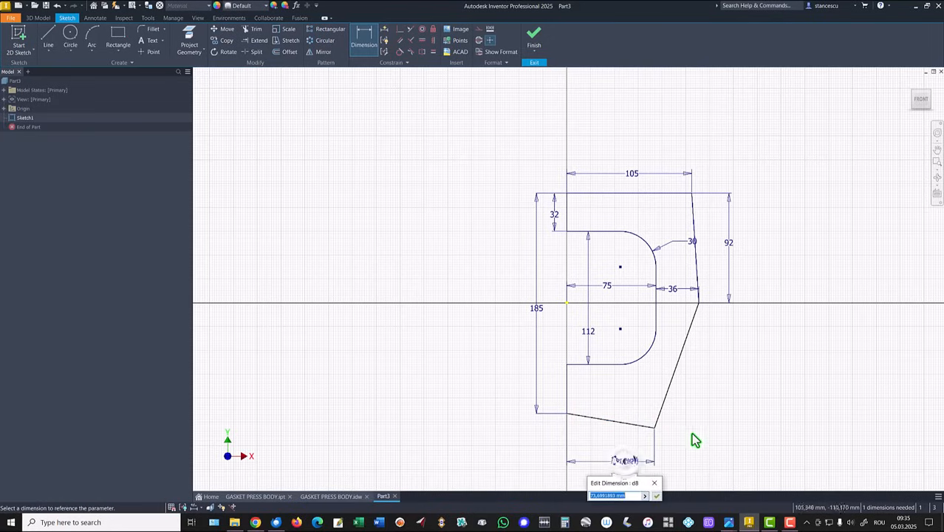
{"action": "left_click", "coordinate": [635, 180]}
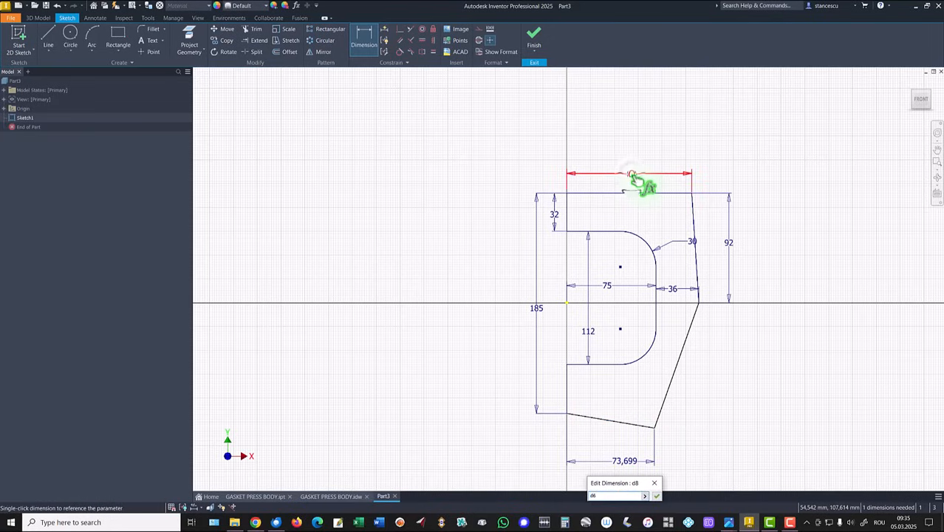
{"action": "left_click", "coordinate": [656, 495]}
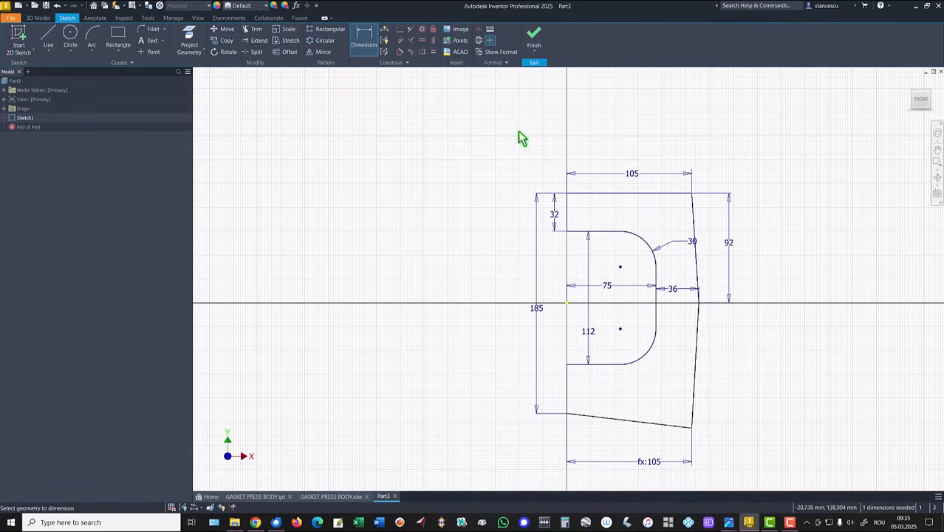
- Set the vertical height of the lower slanted outer line to 97 mm
{"action": "left_click", "coordinate": [694, 356]}
{"action": "left_click", "coordinate": [725, 367]}
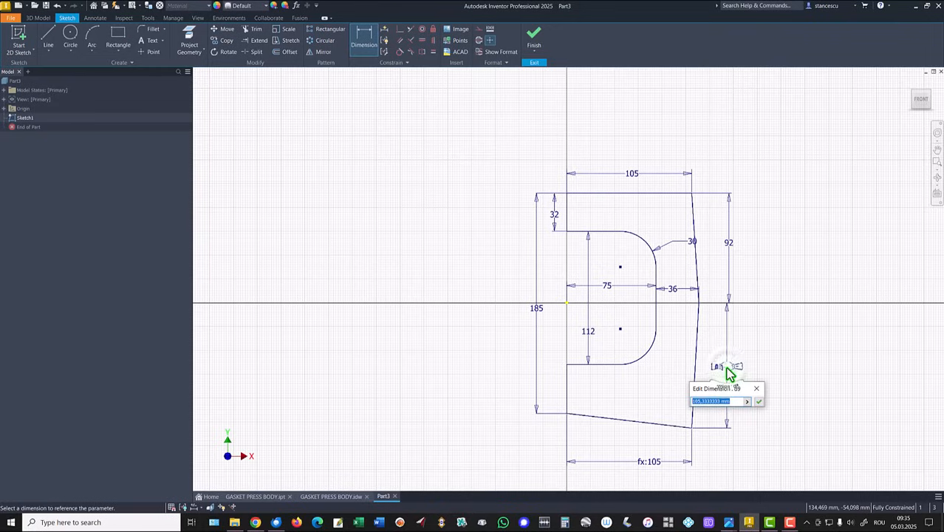
{"action": "type", "text": "97"}
{"action": "key", "text": "Return"}
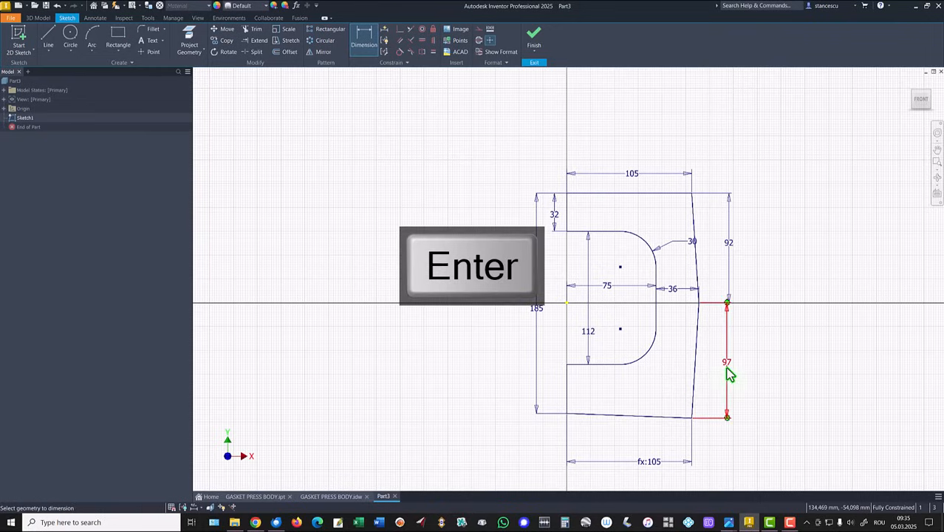
{"action": "key", "text": "Home"}
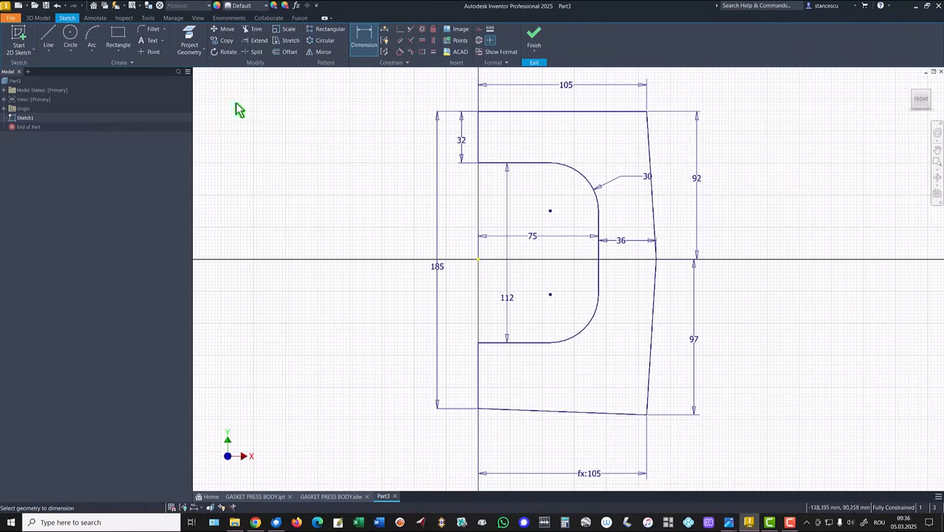
- Fillet the upper and lower outer corners of the frame profile with a 32 mm radius
{"action": "left_click", "coordinate": [153, 29]}
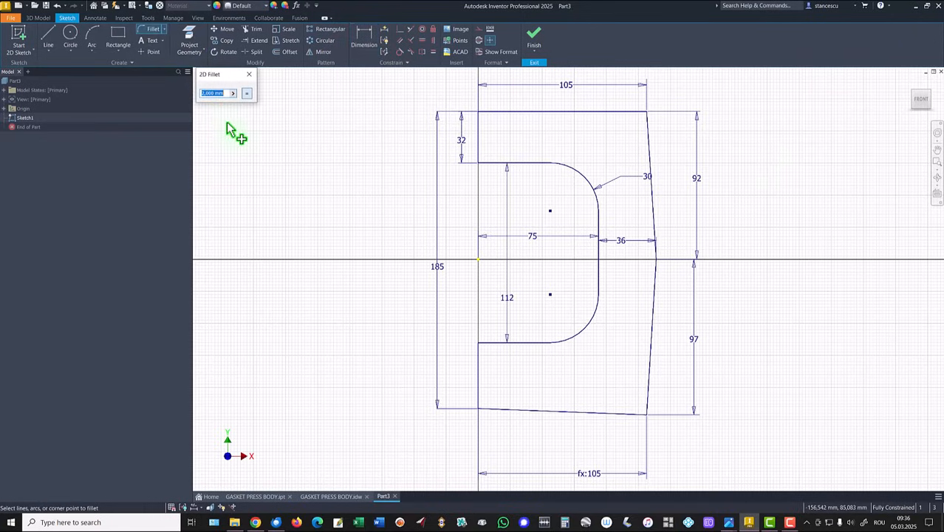
{"action": "type", "text": "32"}
{"action": "left_click", "coordinate": [646, 116]}
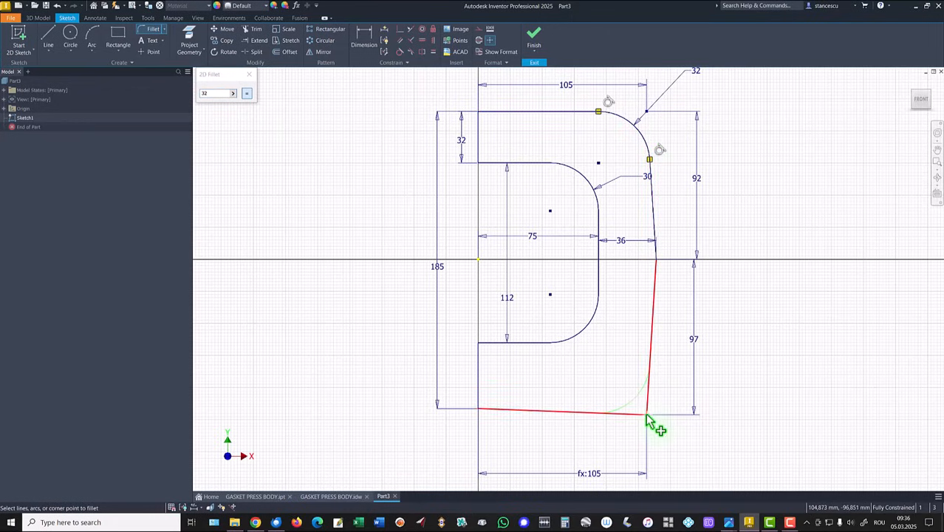
{"action": "left_click", "coordinate": [647, 416]}
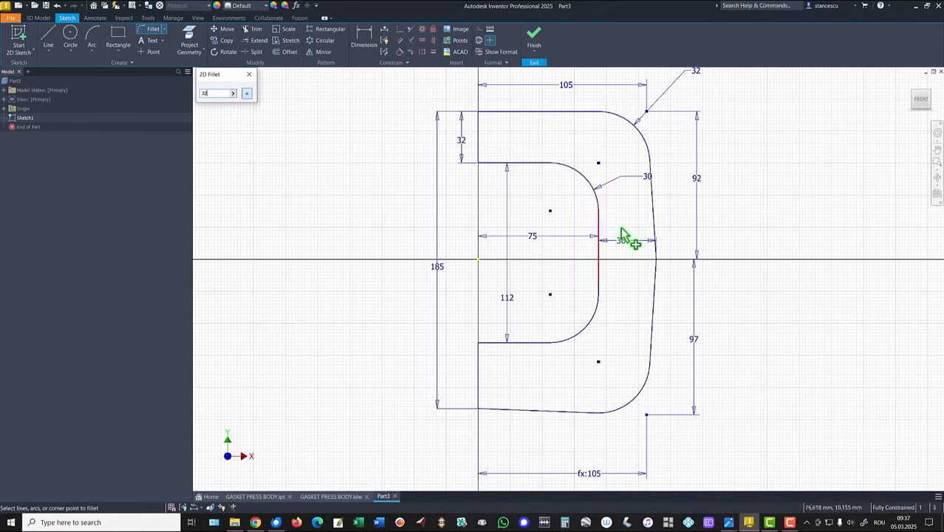
- Fillet the outer vertex between the two slanted outer lines with radius 32 mm and move its dimension inside the profile
{"action": "left_click", "coordinate": [654, 229]}
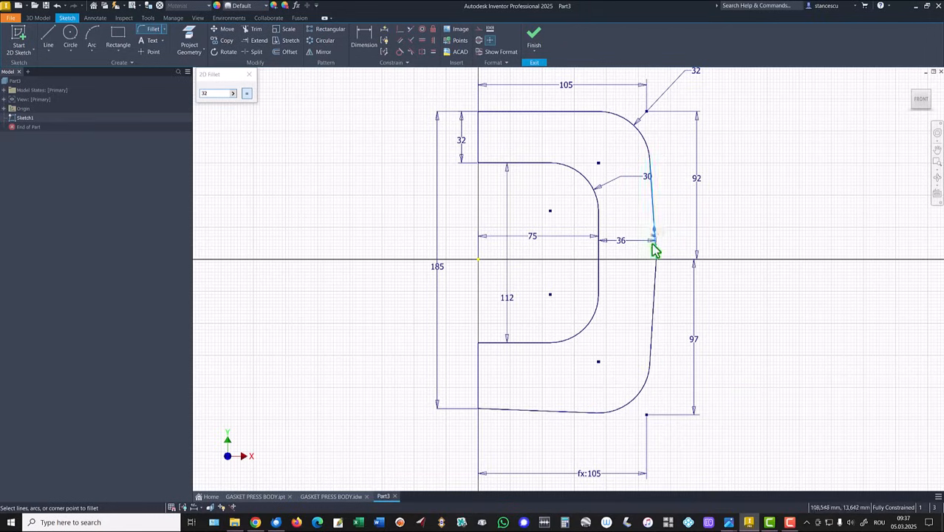
{"action": "left_click", "coordinate": [652, 299]}
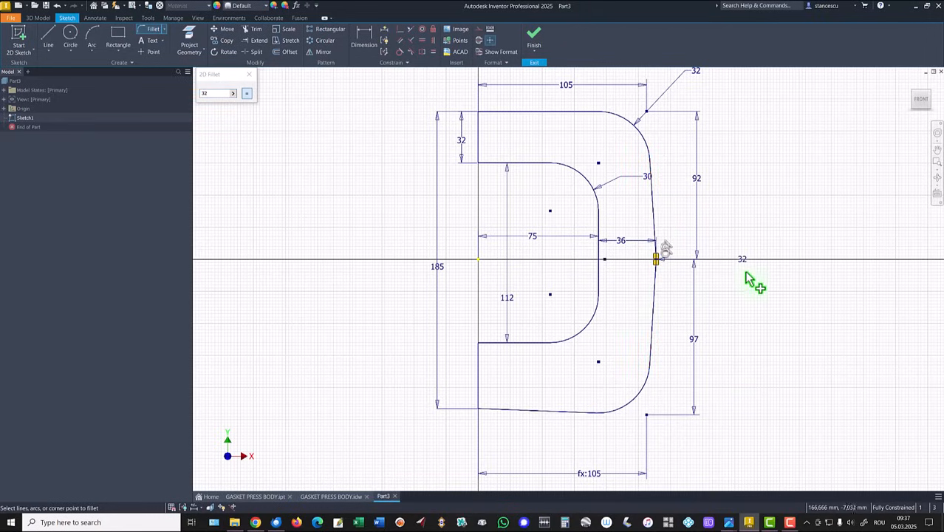
{"action": "key", "text": "Escape"}
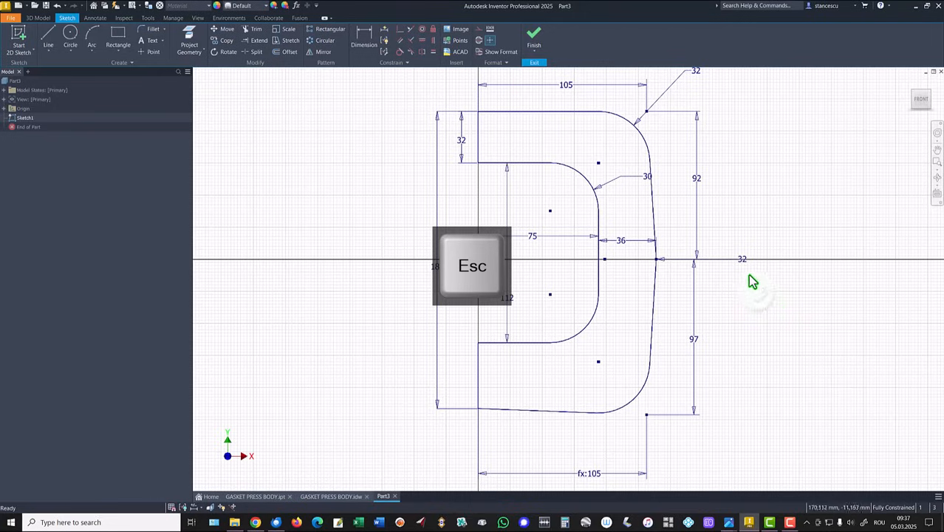
{"action": "left_click_drag", "start_coordinate": [742, 265], "coordinate": [641, 275]}
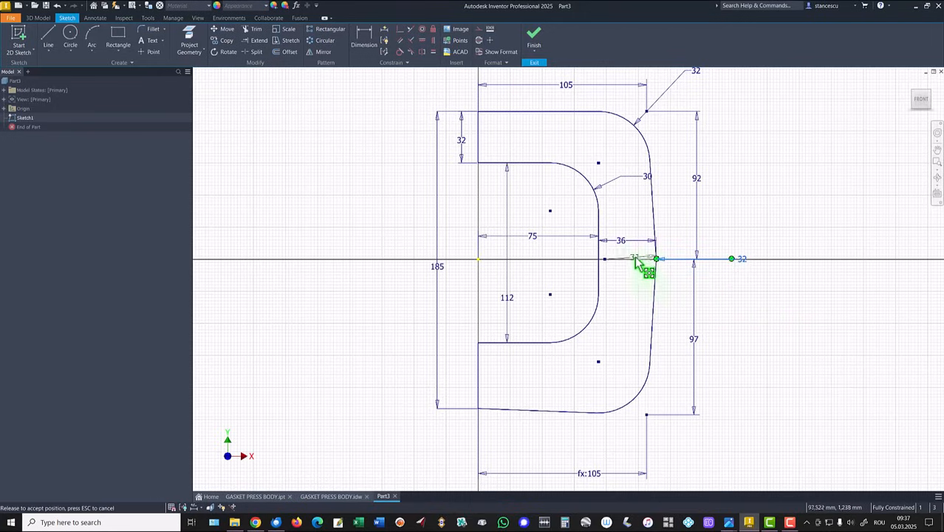
{"action": "left_click_drag", "start_coordinate": [637, 263], "coordinate": [638, 263]}
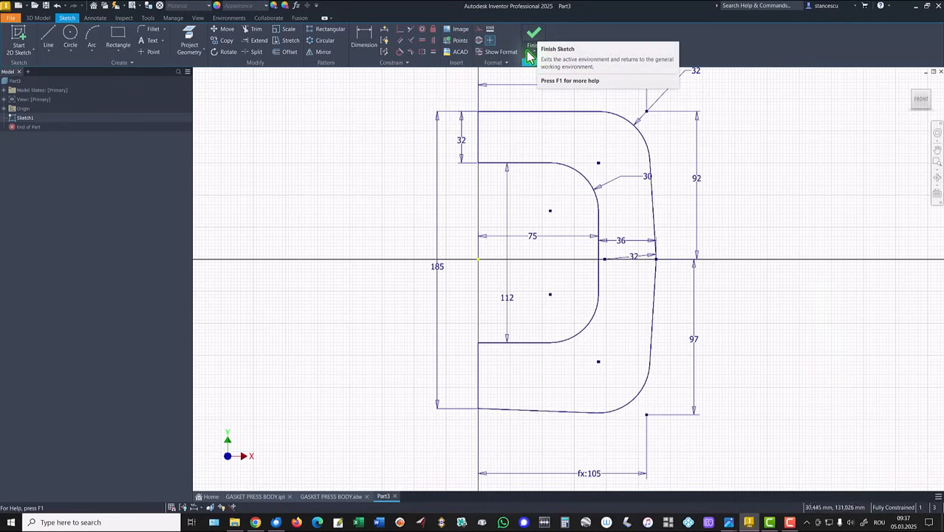
- Finish the sketch and extrude the frame profile symmetrically about its sketch plane to 14 mm
{"action": "key", "text": "Home"}
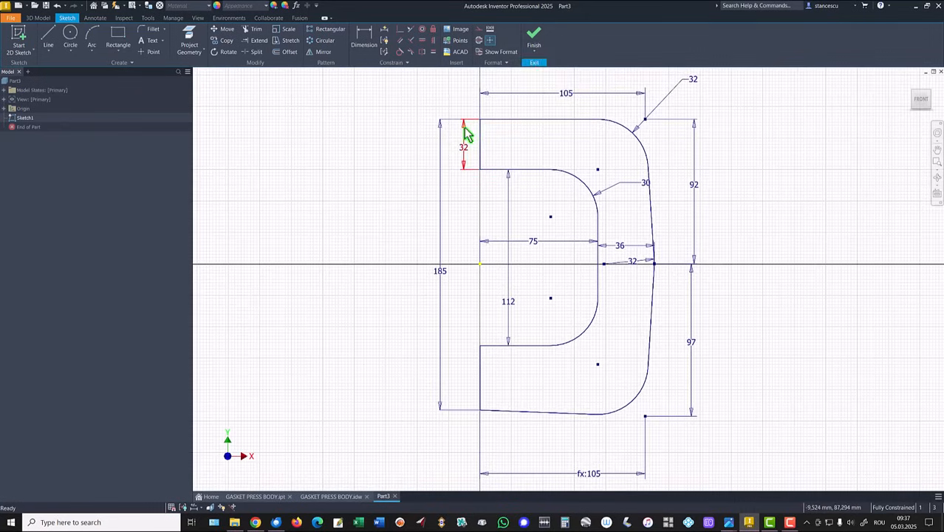
{"action": "left_click", "coordinate": [533, 36]}
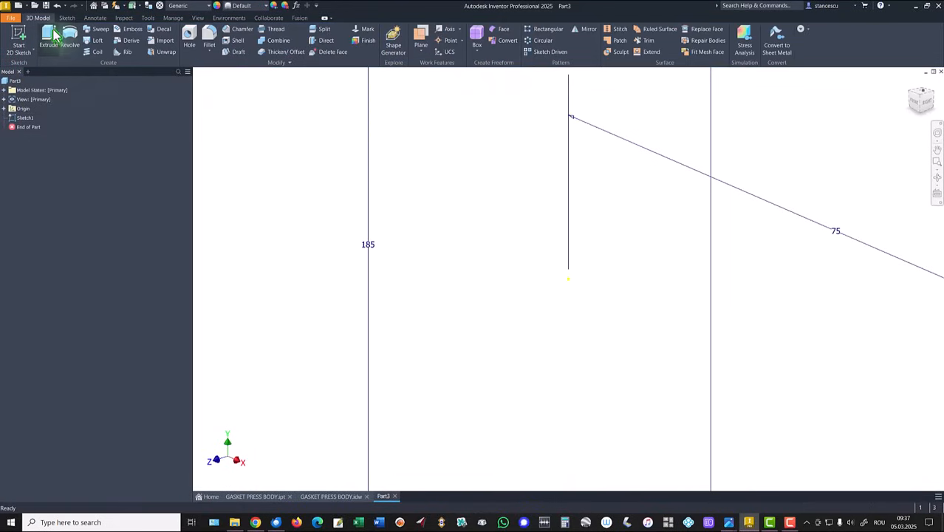
{"action": "key", "text": "F6"}
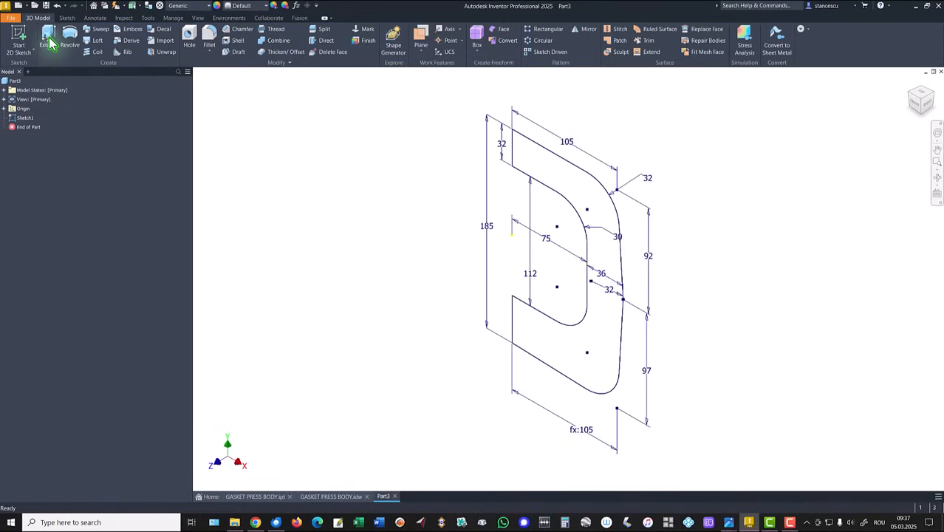
{"action": "left_click", "coordinate": [50, 41]}
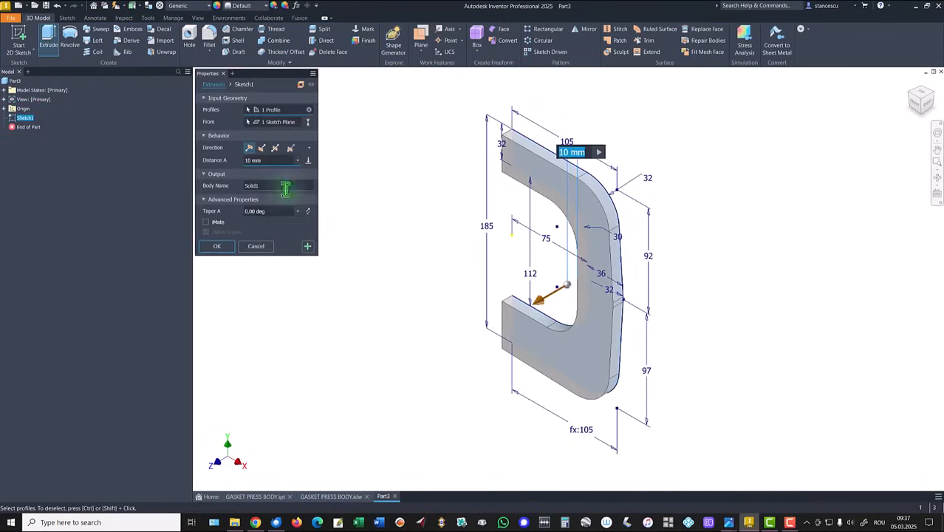
{"action": "left_click", "coordinate": [275, 147]}
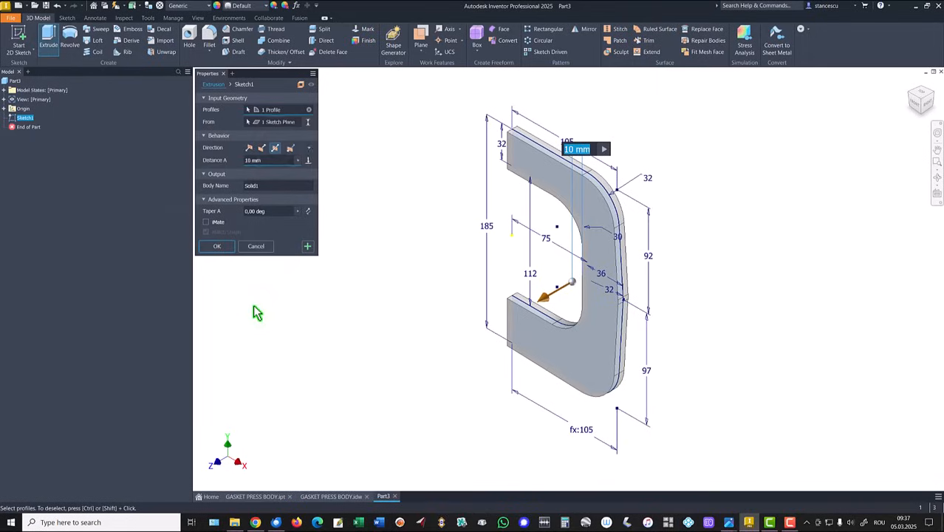
{"action": "type", "text": "14"}
{"action": "key", "text": "Return"}
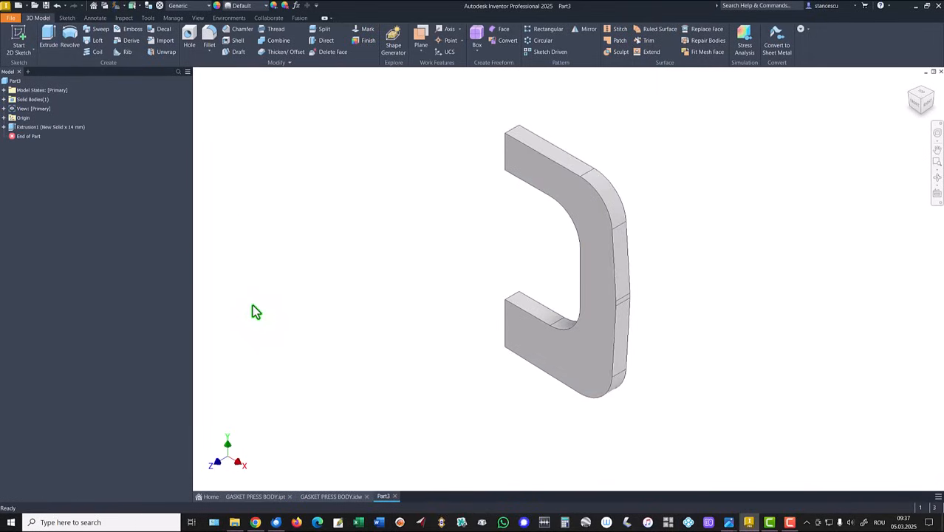
- Check the press body drawing, create a work plane offset 4 mm above the upper arm's top face, and start a sketch on it
{"action": "key", "text": "F6"}
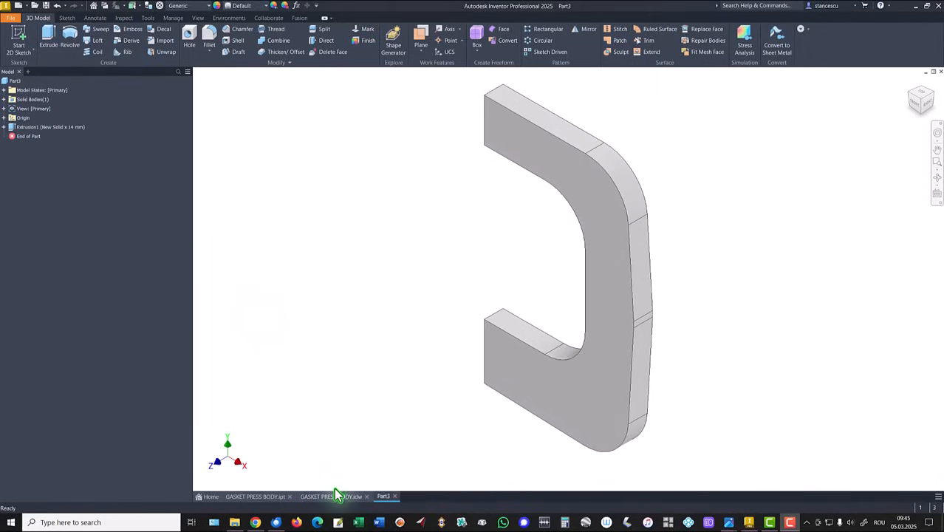
{"action": "left_click", "coordinate": [335, 499]}
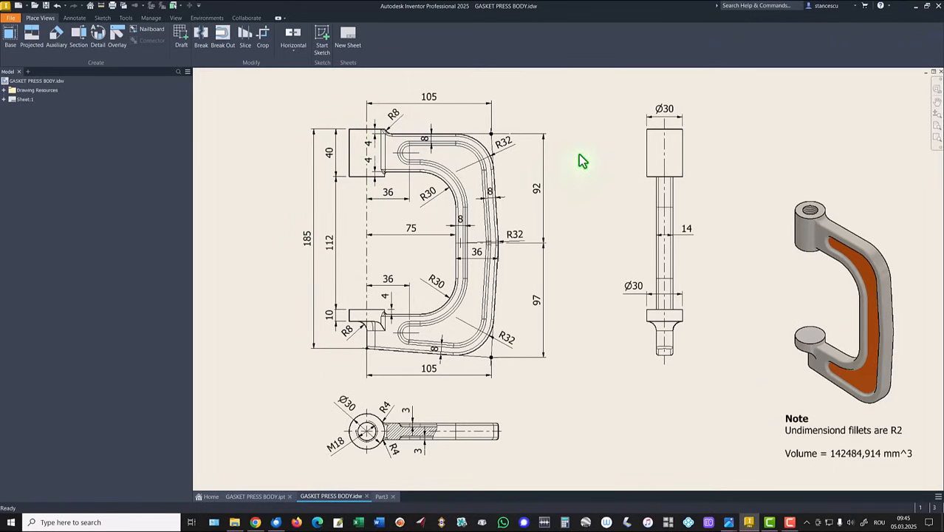
{"action": "left_click", "coordinate": [381, 497]}
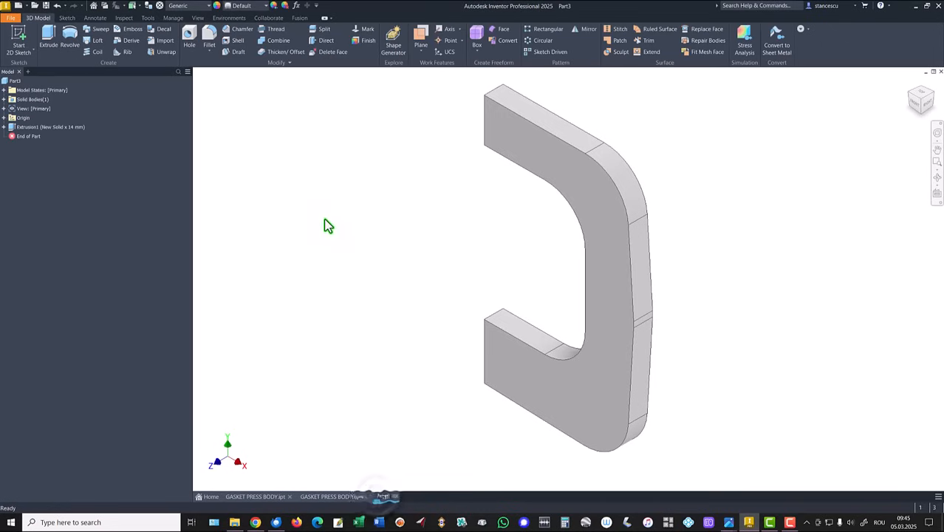
{"action": "left_click", "coordinate": [421, 39]}
{"action": "left_click", "coordinate": [548, 120]}
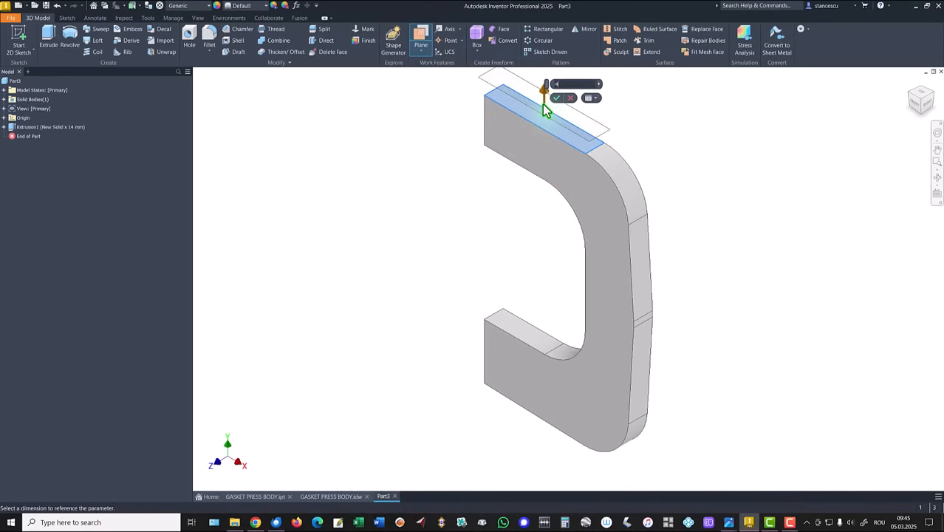
{"action": "type", "text": "4"}
{"action": "key", "text": "Return"}
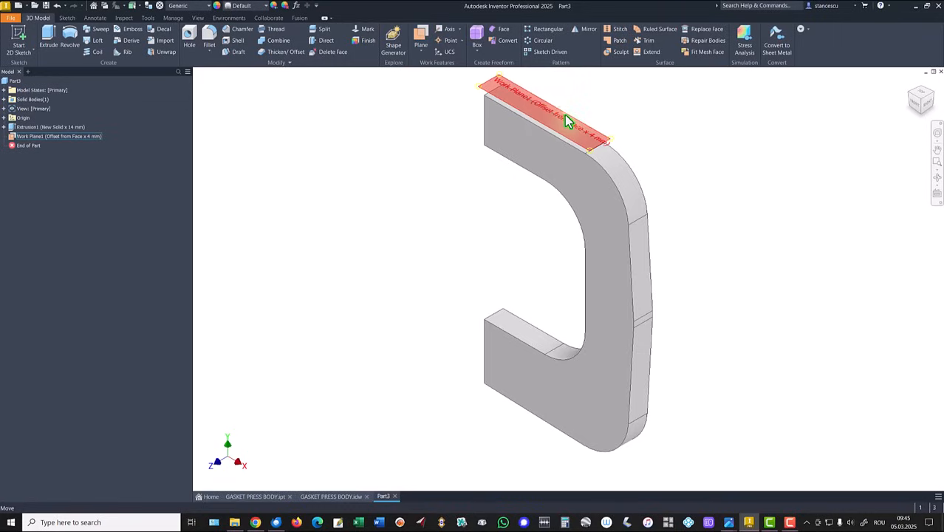
{"action": "left_click", "coordinate": [565, 114]}
{"action": "left_click", "coordinate": [584, 112]}
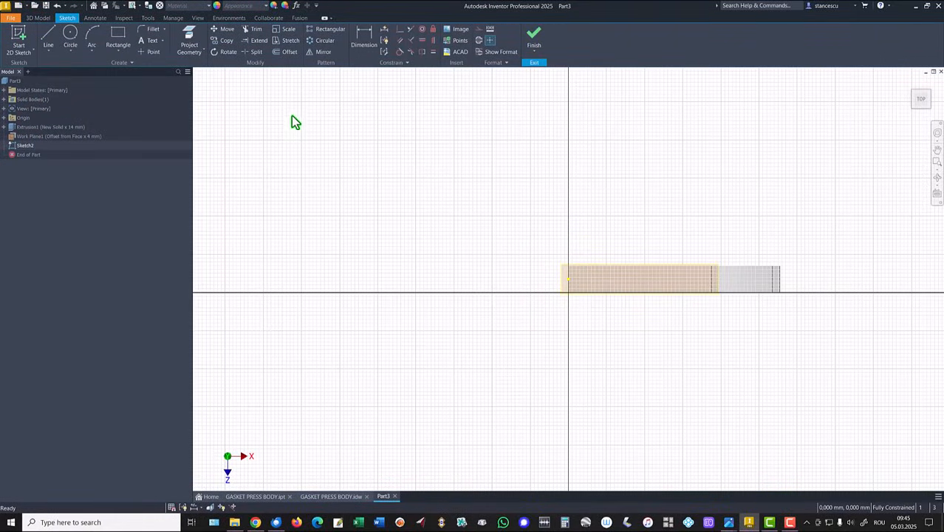
- Sketch a 30 mm diameter circle centred on the projected origin point and finish the sketch
{"action": "left_click", "coordinate": [71, 37]}
{"action": "left_click", "coordinate": [567, 279]}
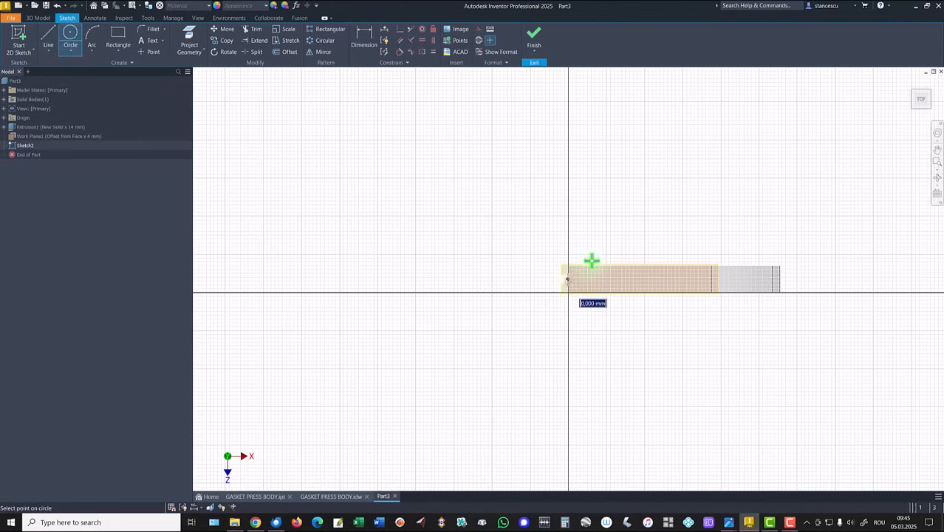
{"action": "type", "text": "30"}
{"action": "key", "text": "Return"}
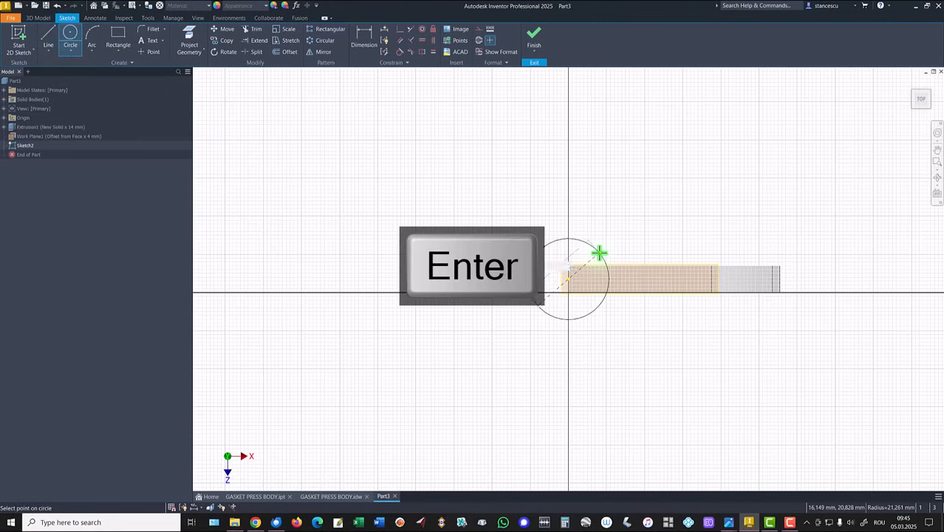
{"action": "left_click", "coordinate": [535, 43]}
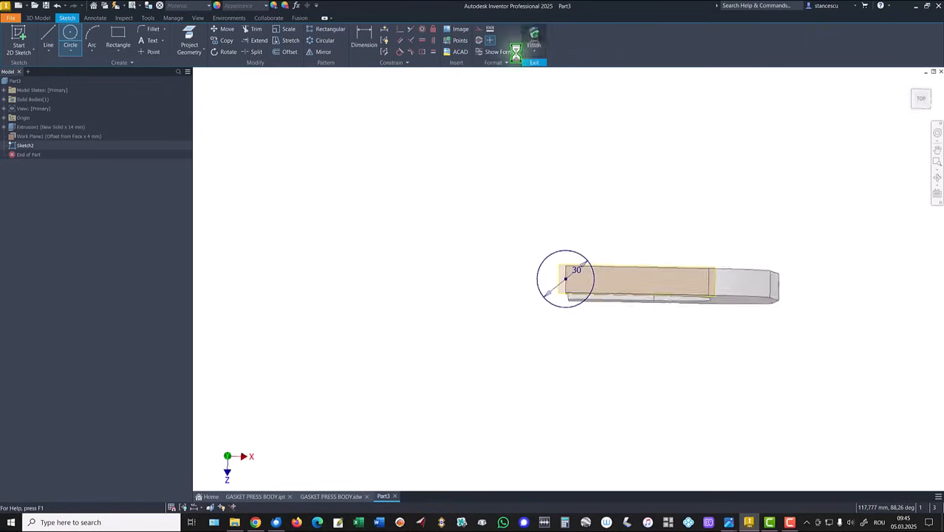
- Extrude the circle 40 mm downward, joined to the frame as the upper boss, and hide the work plane
{"action": "left_click", "coordinate": [47, 37]}
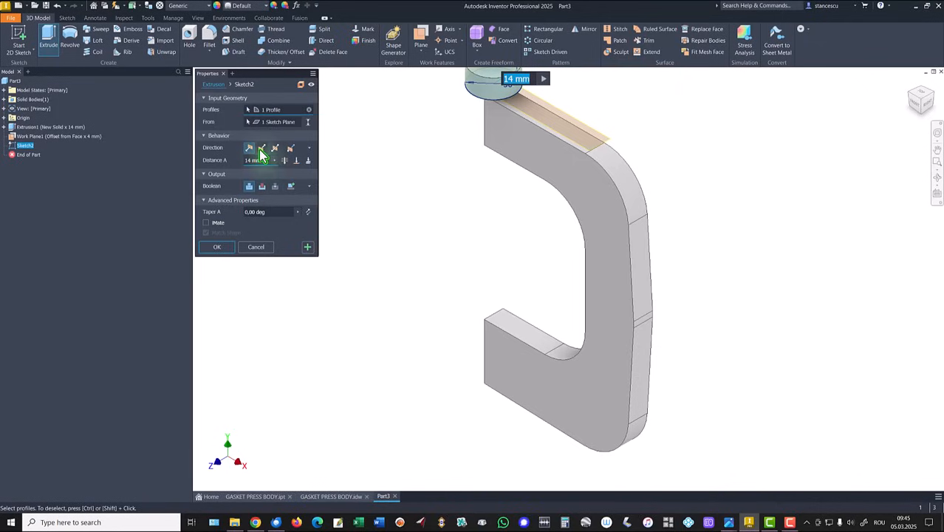
{"action": "left_click", "coordinate": [262, 148]}
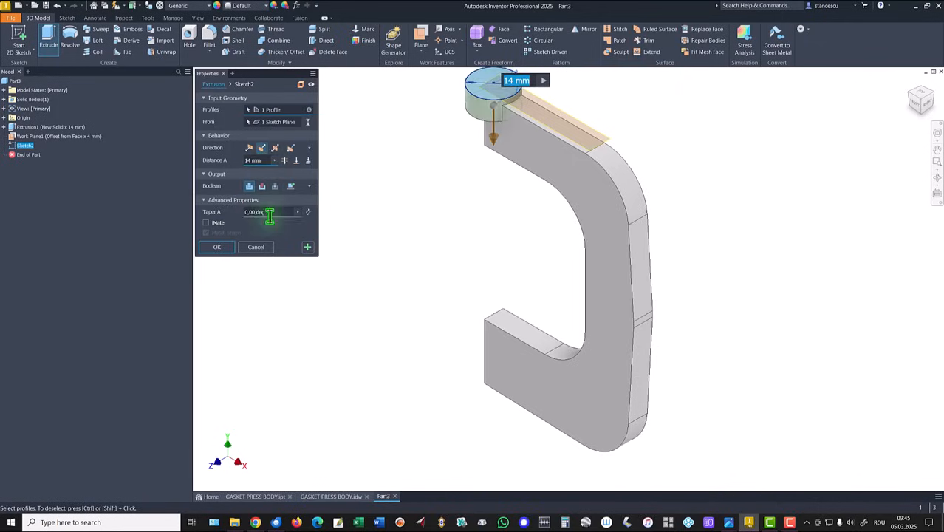
{"action": "type", "text": "40"}
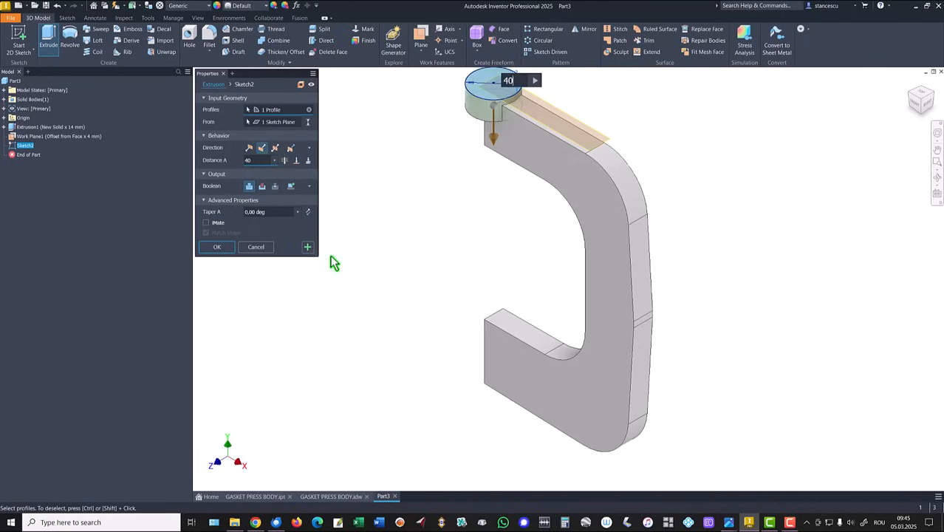
{"action": "key", "text": "Return"}
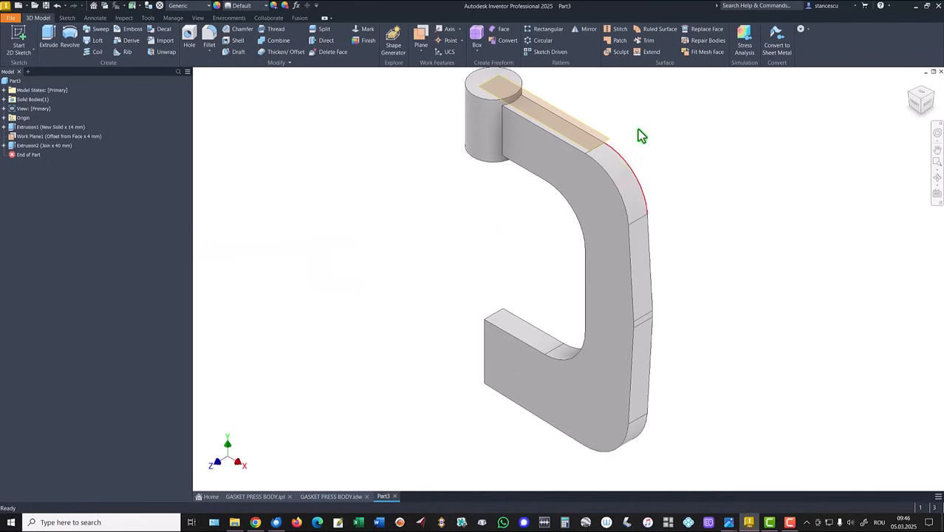
{"action": "right_click", "coordinate": [594, 137]}
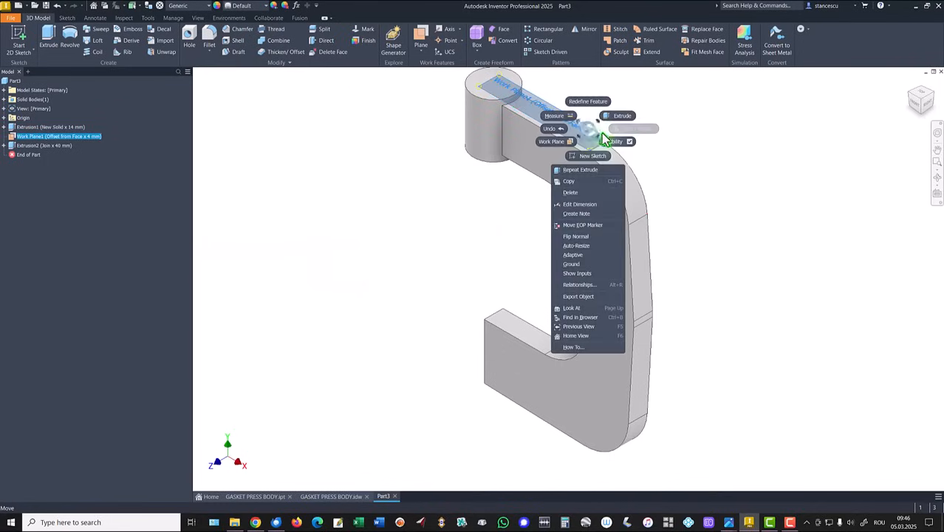
{"action": "left_click", "coordinate": [639, 150]}
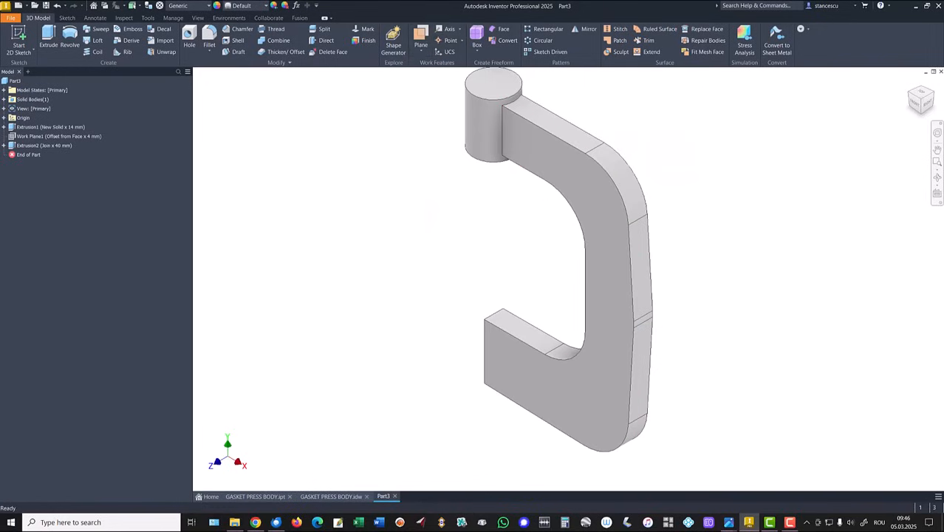
- Create a work plane offset 4 mm above the lower arm's top face and start a sketch on it
{"action": "key", "text": "alt+Tab"}
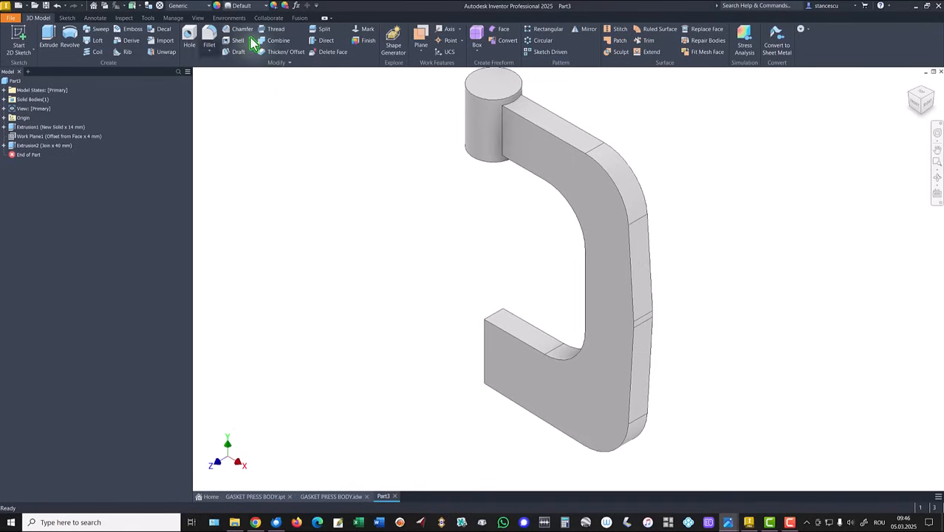
{"action": "left_click", "coordinate": [421, 44]}
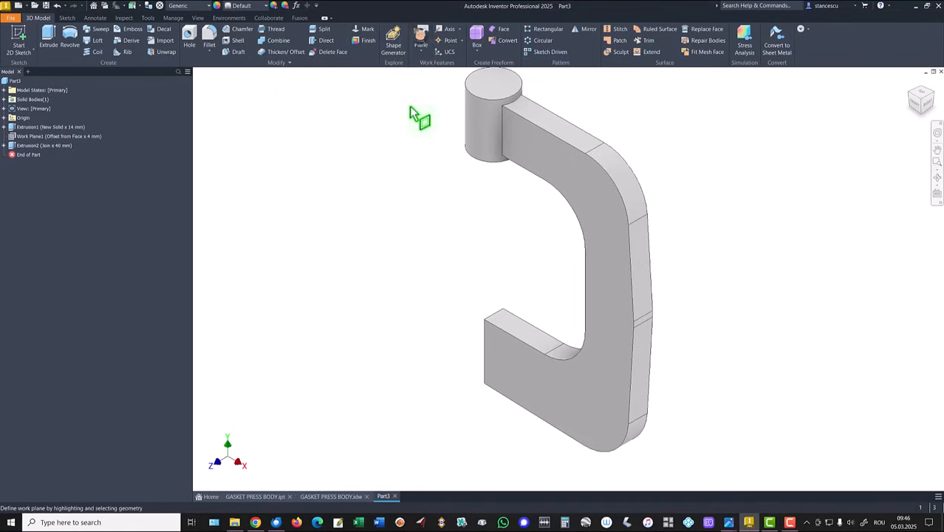
{"action": "left_click", "coordinate": [518, 318]}
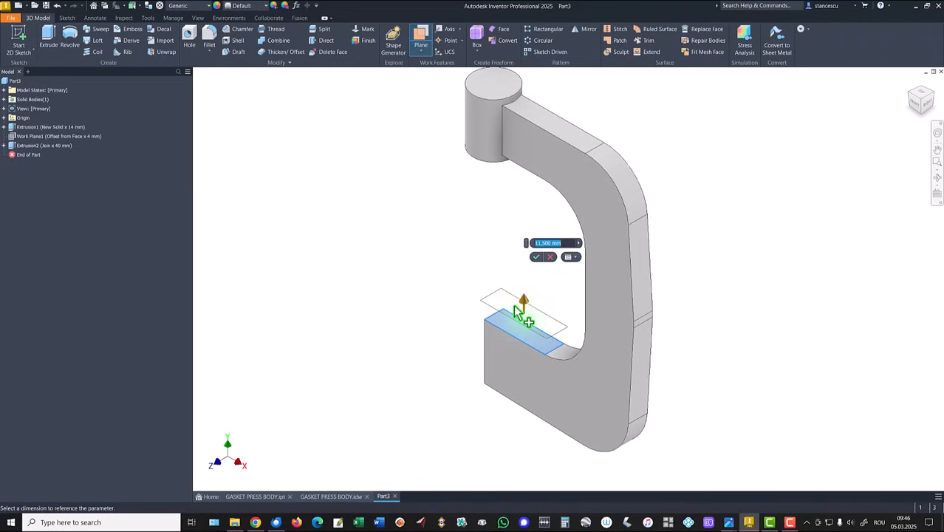
{"action": "key", "text": "Return"}
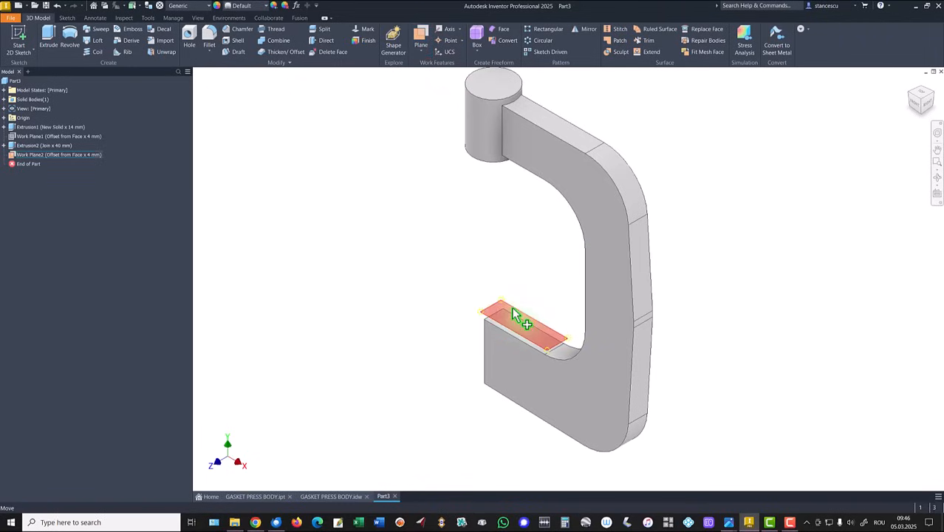
{"action": "left_click", "coordinate": [525, 314]}
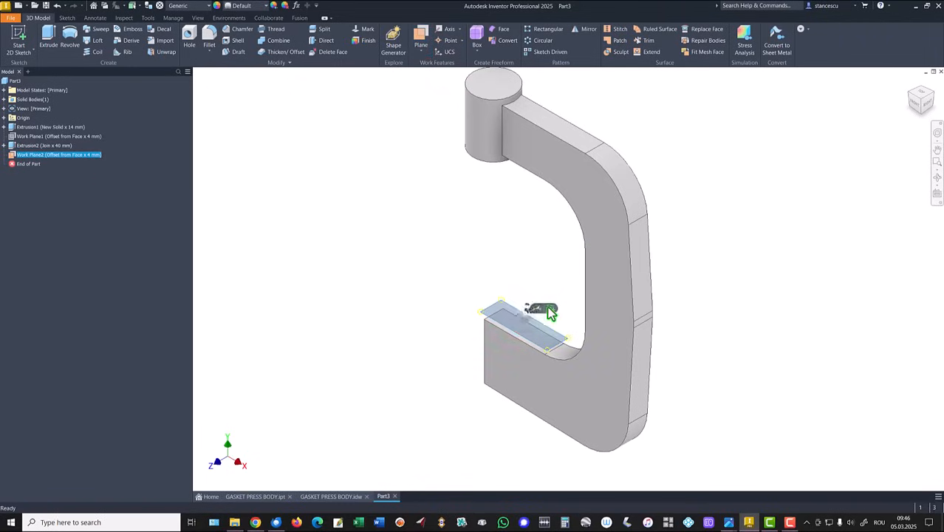
{"action": "left_click", "coordinate": [550, 310]}
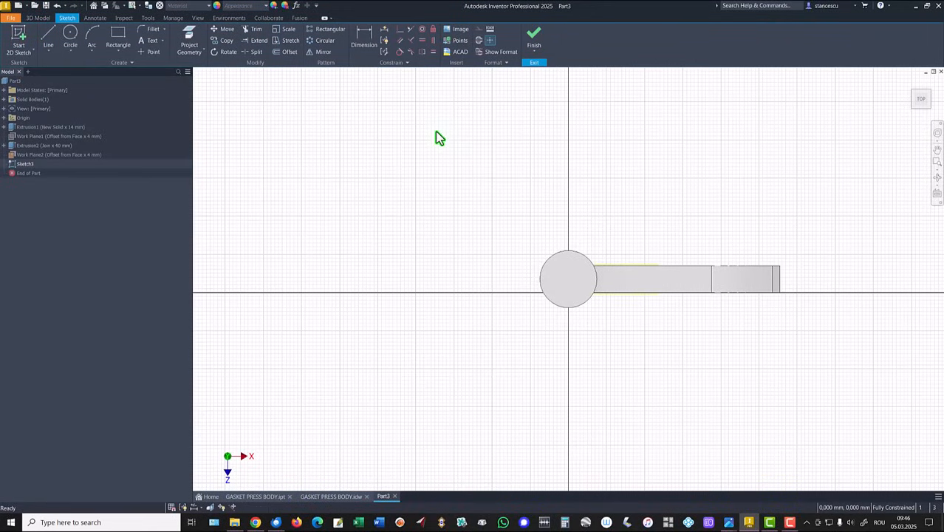
- Project the upper boss's circular top edge into the sketch, check the press body drawing, and finish the sketch
{"action": "key", "text": "F5"}
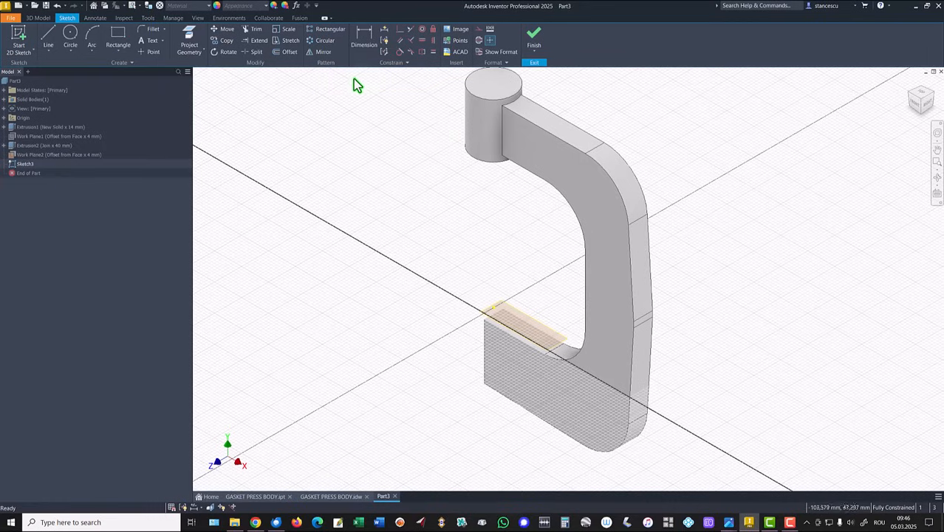
{"action": "left_click", "coordinate": [195, 42]}
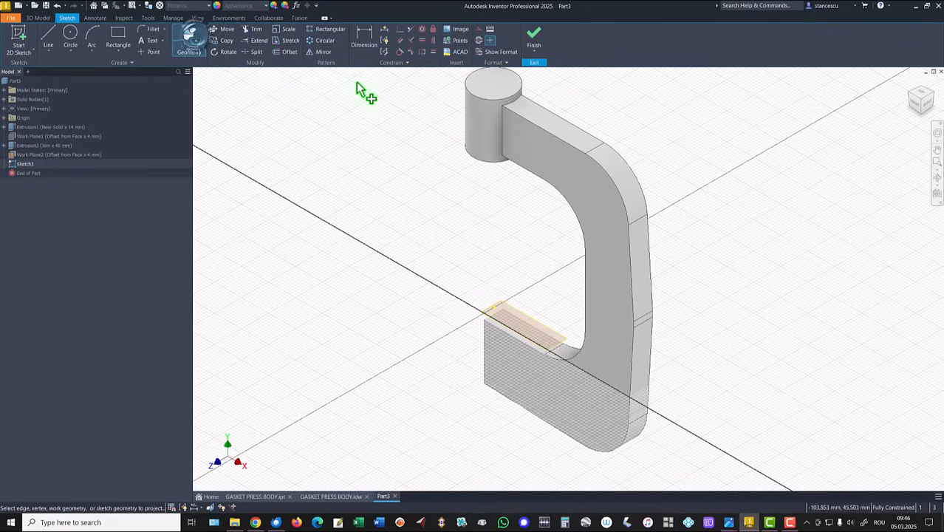
{"action": "left_click", "coordinate": [484, 106]}
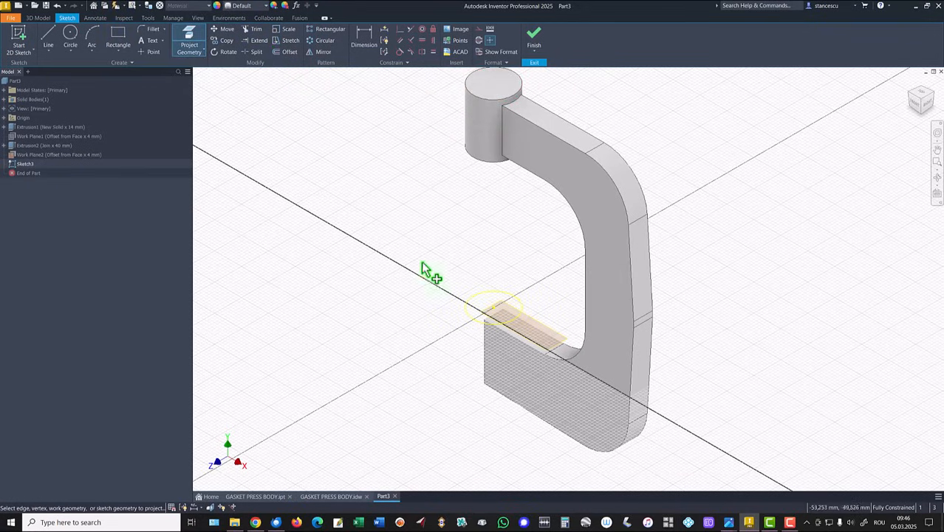
{"action": "left_click", "coordinate": [363, 42]}
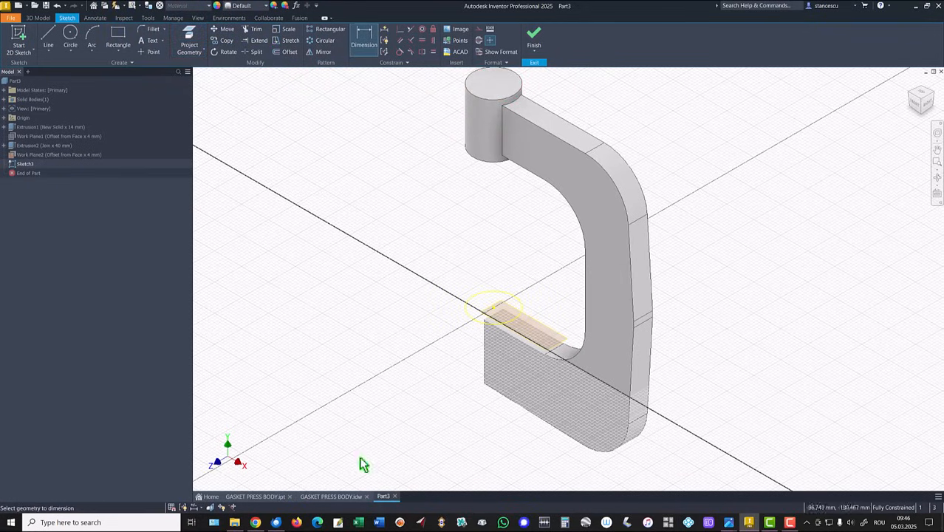
{"action": "left_click", "coordinate": [330, 496]}
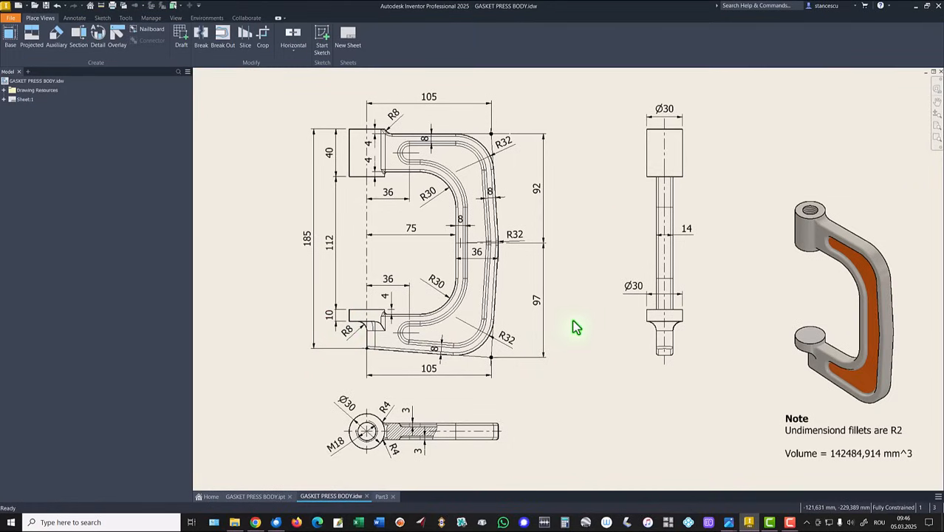
{"action": "left_click", "coordinate": [382, 495]}
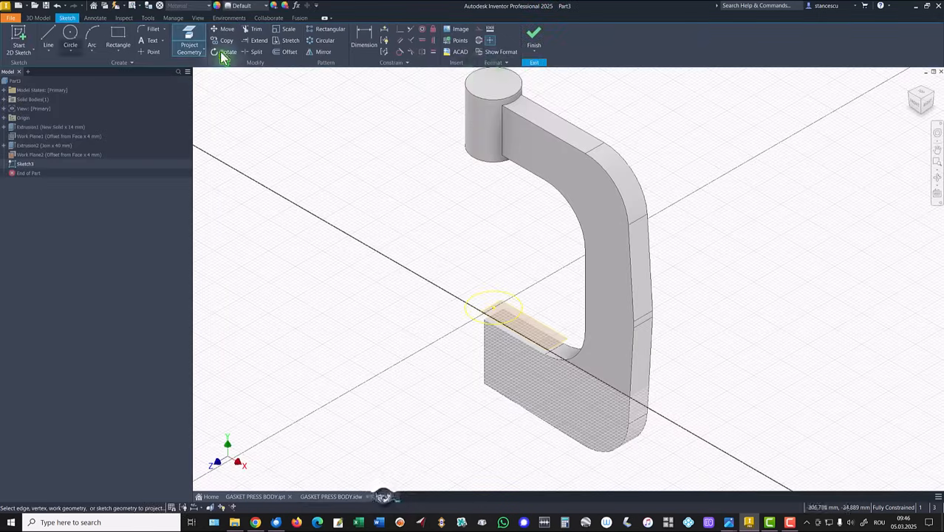
{"action": "left_click", "coordinate": [535, 41]}
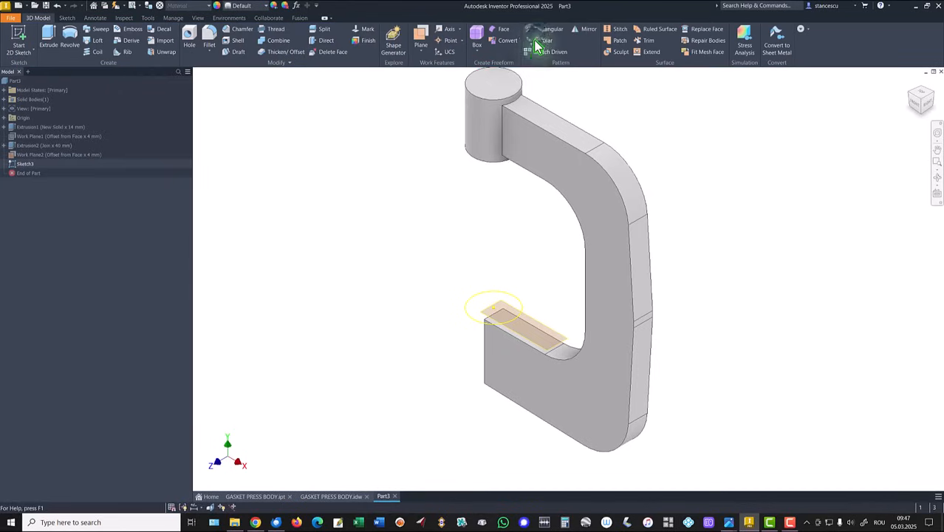
- Extrude the projected circle 10 mm downward, joined to the lower arm, and hide its work plane
{"action": "left_click", "coordinate": [48, 35]}
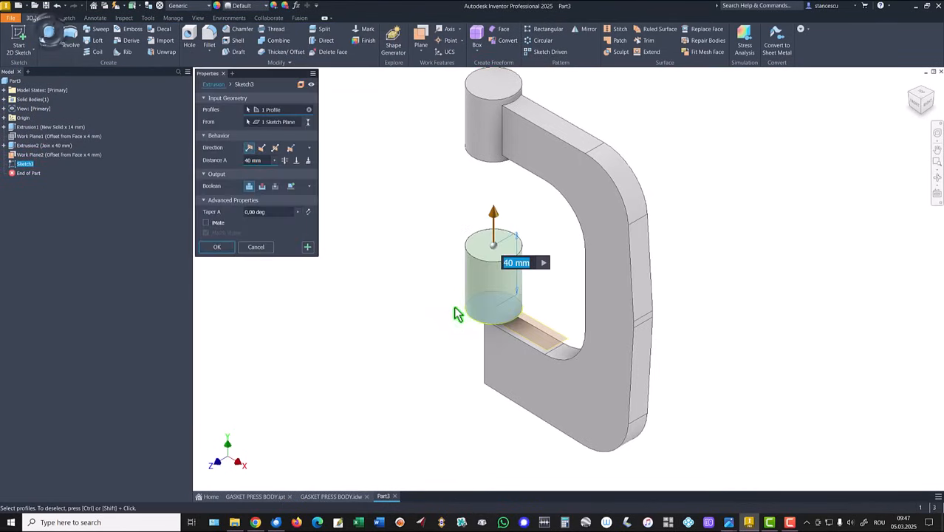
{"action": "left_click", "coordinate": [262, 149]}
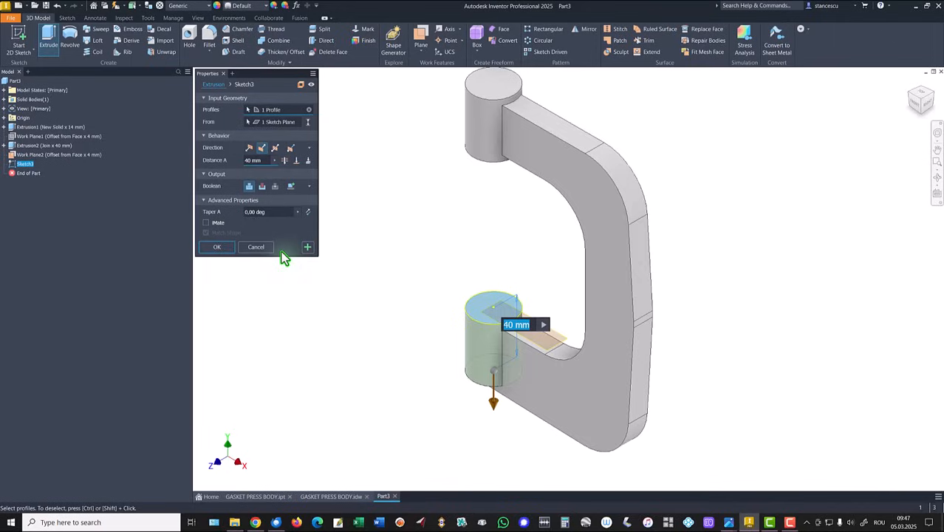
{"action": "key", "text": "Return"}
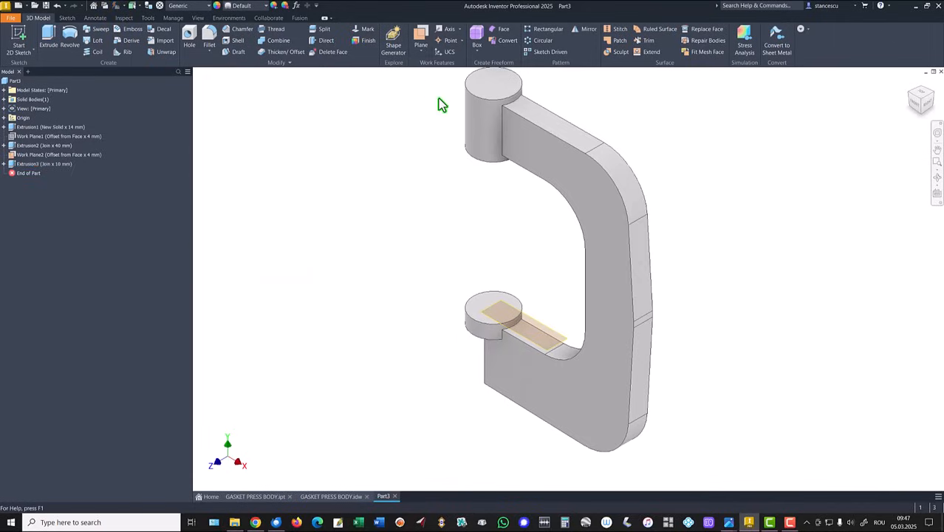
{"action": "right_click", "coordinate": [540, 328]}
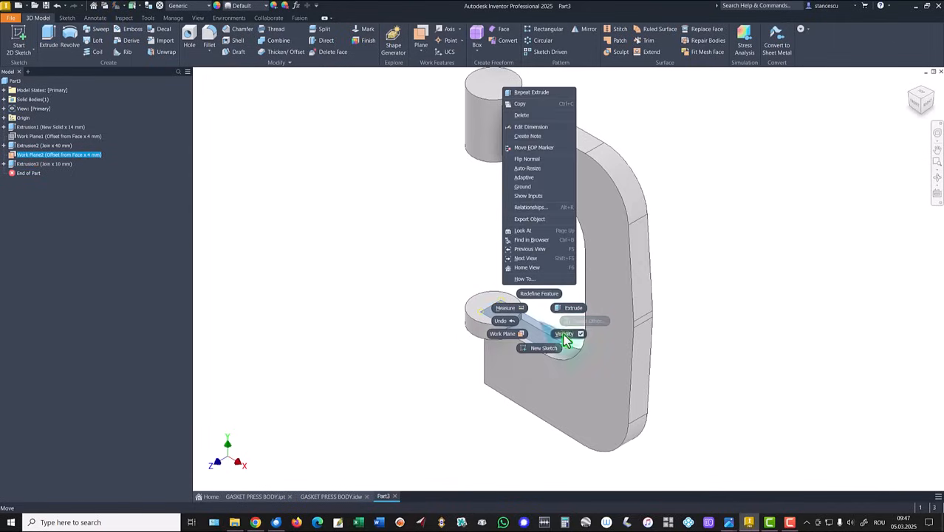
{"action": "left_click", "coordinate": [565, 333]}
{"action": "key", "text": "F6"}
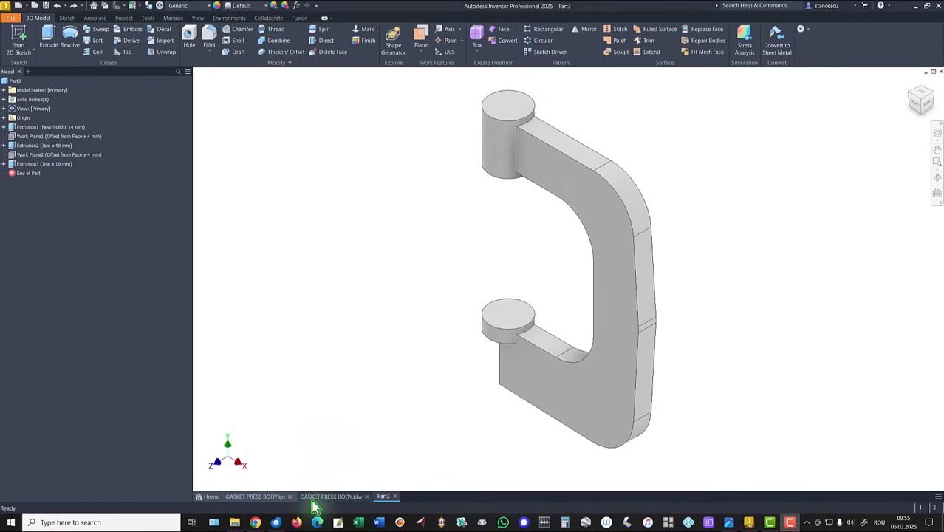
- Check the press body drawing and place a tapped hole at the centre of the upper boss's top face with ISO Metric profile thread M18x2.5
{"action": "left_click", "coordinate": [310, 496]}
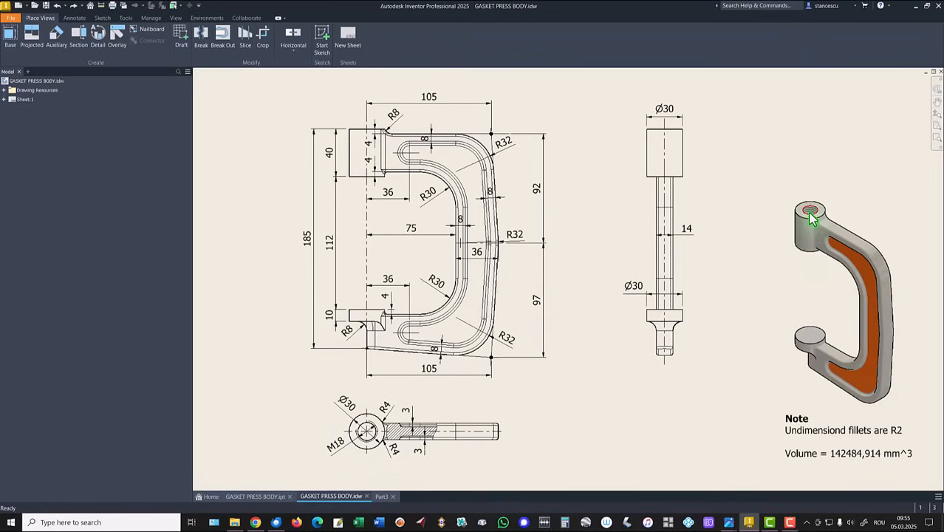
{"action": "left_click", "coordinate": [381, 497]}
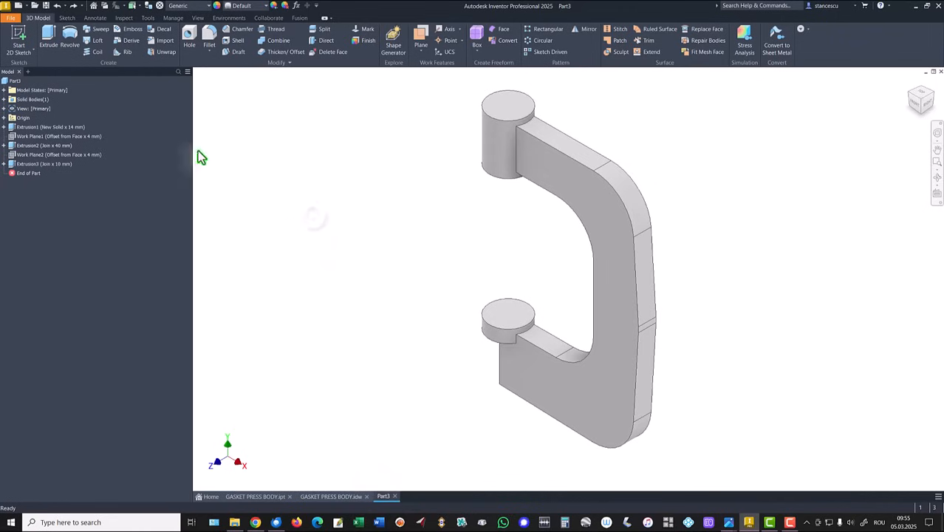
{"action": "left_click", "coordinate": [189, 41]}
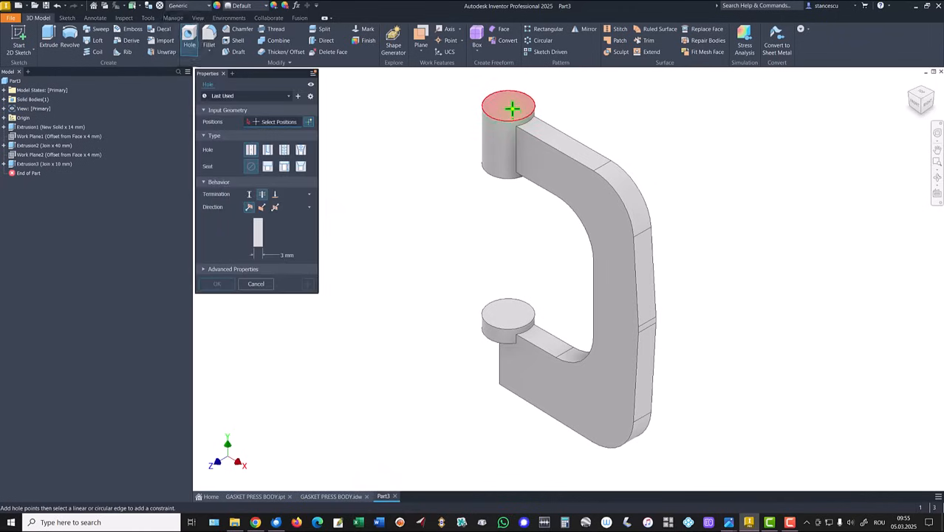
{"action": "left_click", "coordinate": [509, 108]}
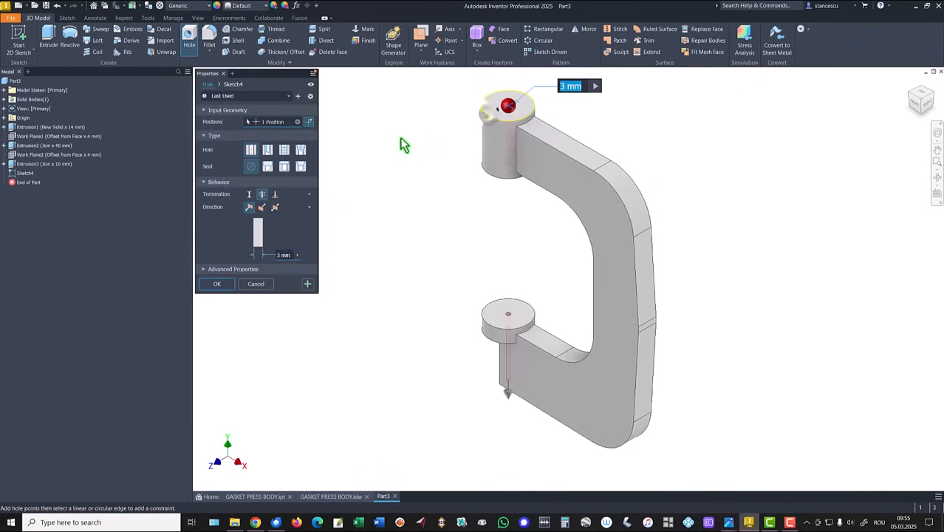
{"action": "left_click", "coordinate": [284, 150]}
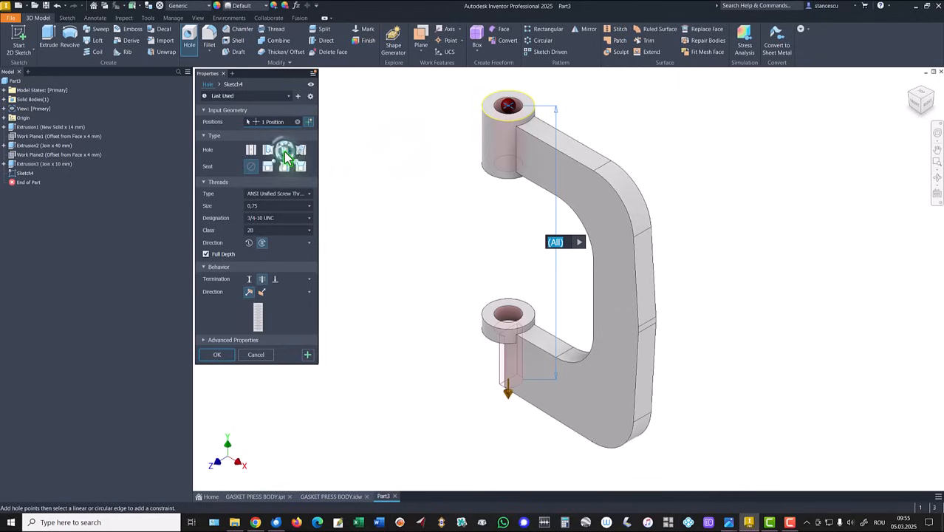
{"action": "left_click", "coordinate": [263, 194]}
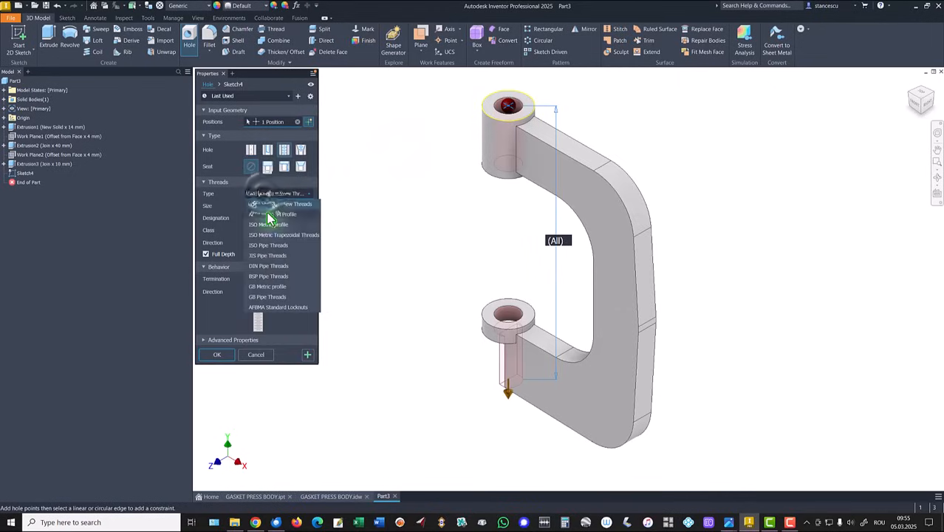
{"action": "left_click", "coordinate": [266, 228]}
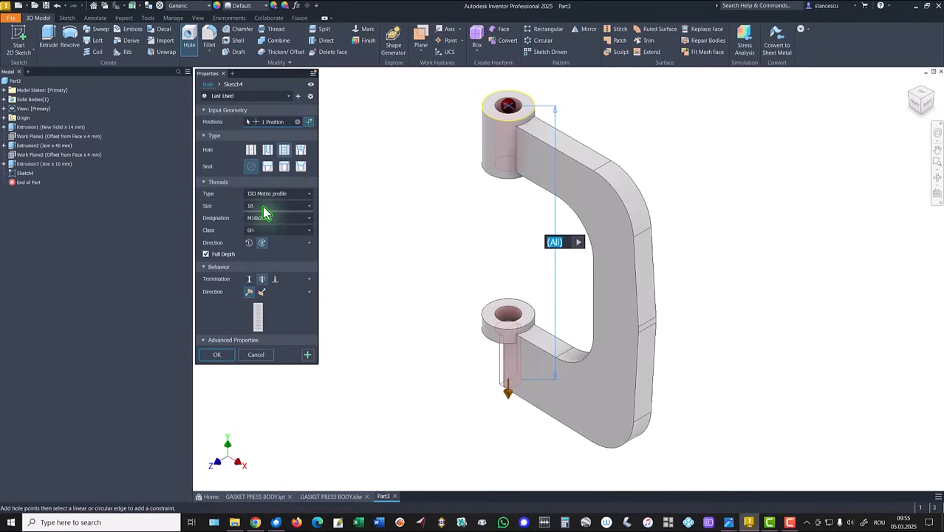
- Terminate the full-depth threaded hole at the upper boss's bottom face and create it
{"action": "left_click", "coordinate": [275, 280]}
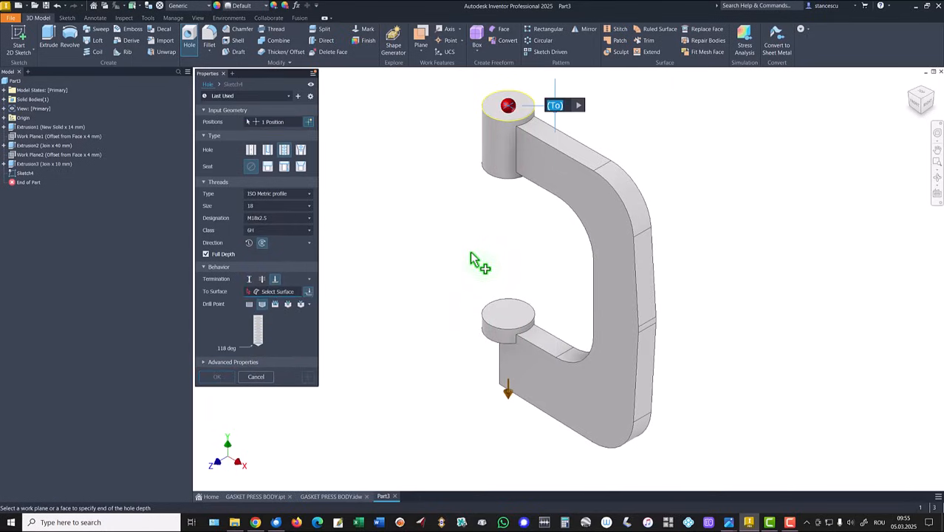
{"action": "middle_click_drag", "start_coordinate": [473, 260], "coordinate": [552, 243], "text": "shift"}
{"action": "left_click", "coordinate": [558, 218]}
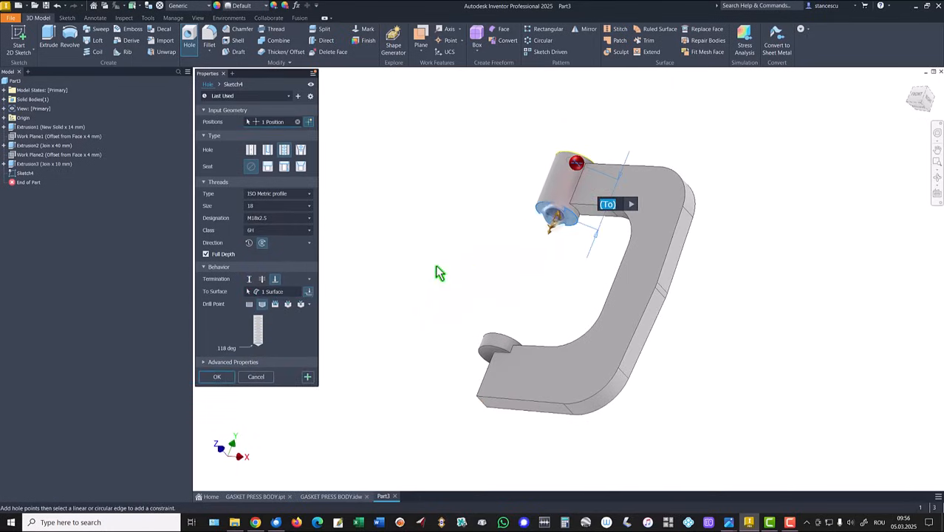
{"action": "left_click", "coordinate": [217, 377]}
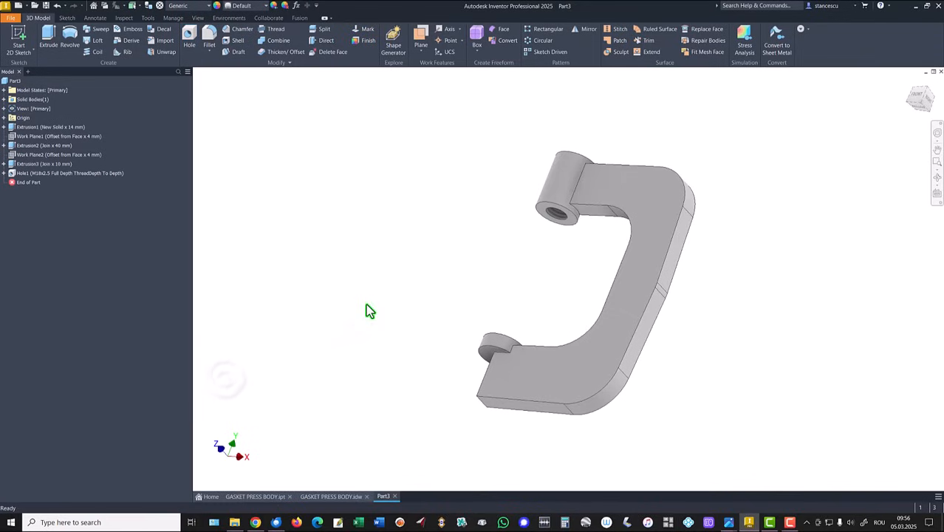
{"action": "key", "text": "F6"}
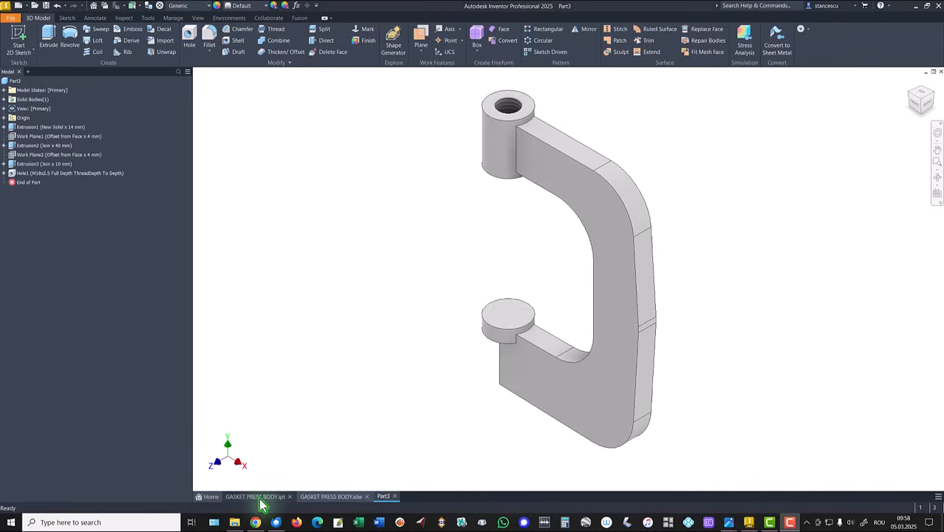
- Examine the recessed pocket on the reference gasket press body model and its dimensions in the drawing
{"action": "left_click", "coordinate": [255, 496]}
{"action": "middle_click_drag", "start_coordinate": [460, 429], "coordinate": [431, 308], "text": "shift"}
{"action": "key", "text": "F6"}
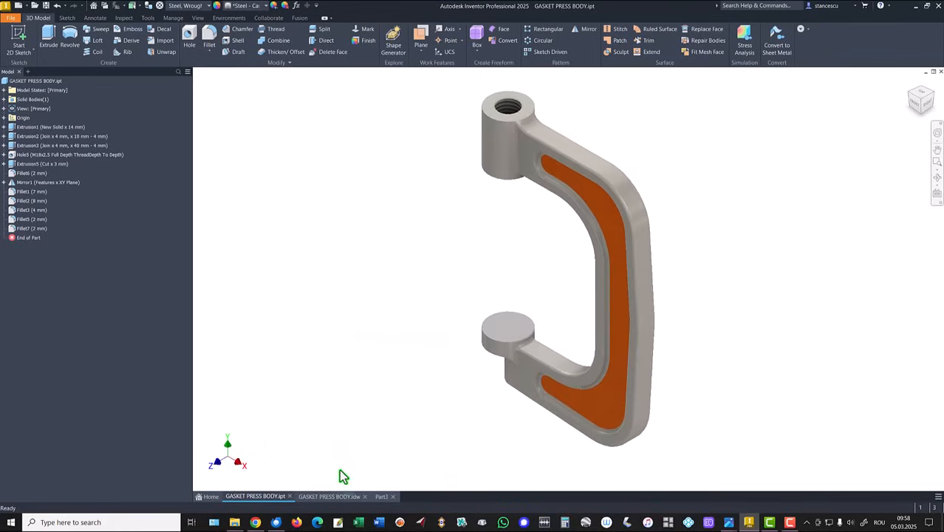
{"action": "left_click", "coordinate": [329, 496]}
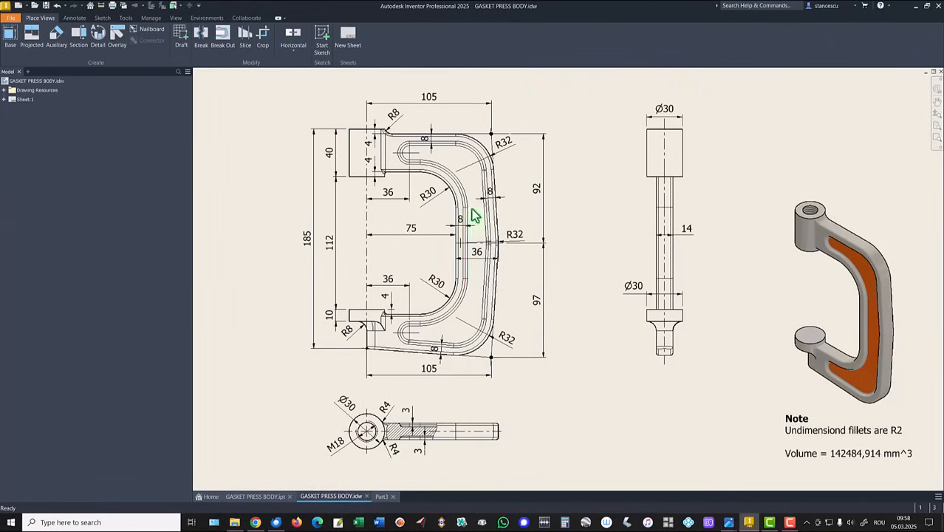
{"action": "left_click", "coordinate": [389, 198]}
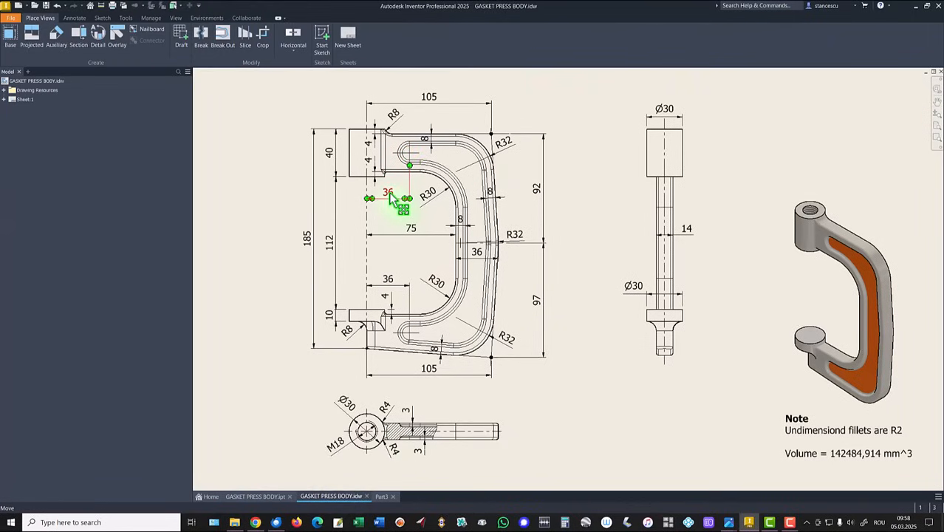
{"action": "left_click_drag", "start_coordinate": [392, 198], "coordinate": [392, 197]}
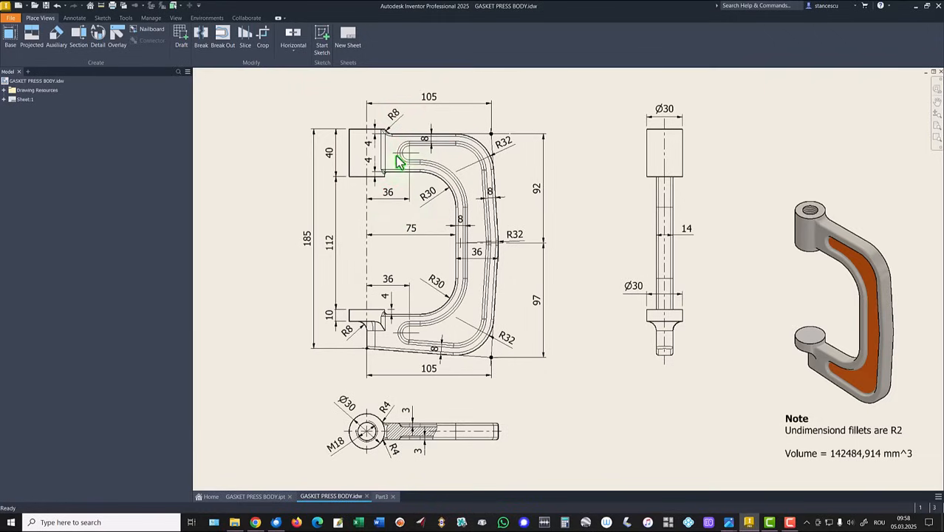
{"action": "left_click_drag", "start_coordinate": [427, 146], "coordinate": [425, 148]}
{"action": "left_click", "coordinate": [381, 497]}
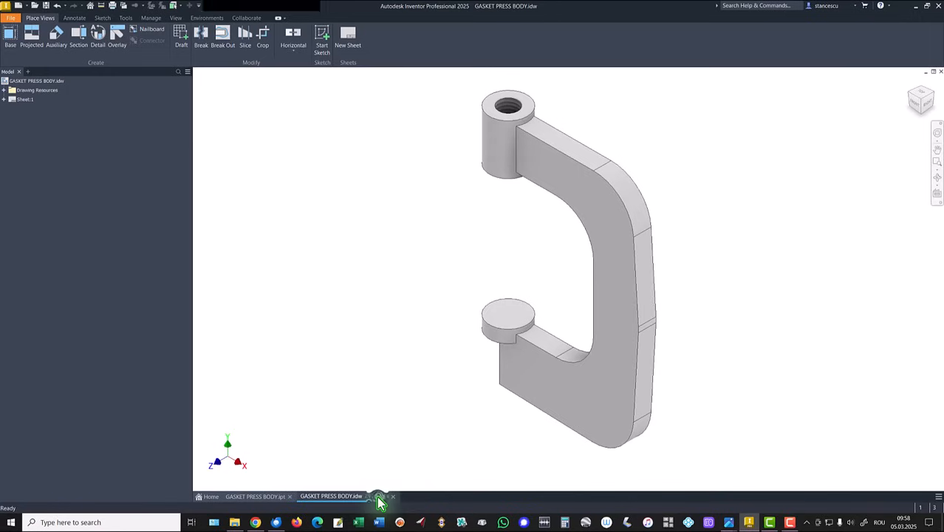
- Start a sketch on the frame's flat front face and project the face's complete outline into it
{"action": "left_click", "coordinate": [595, 379]}
{"action": "left_click", "coordinate": [658, 369]}
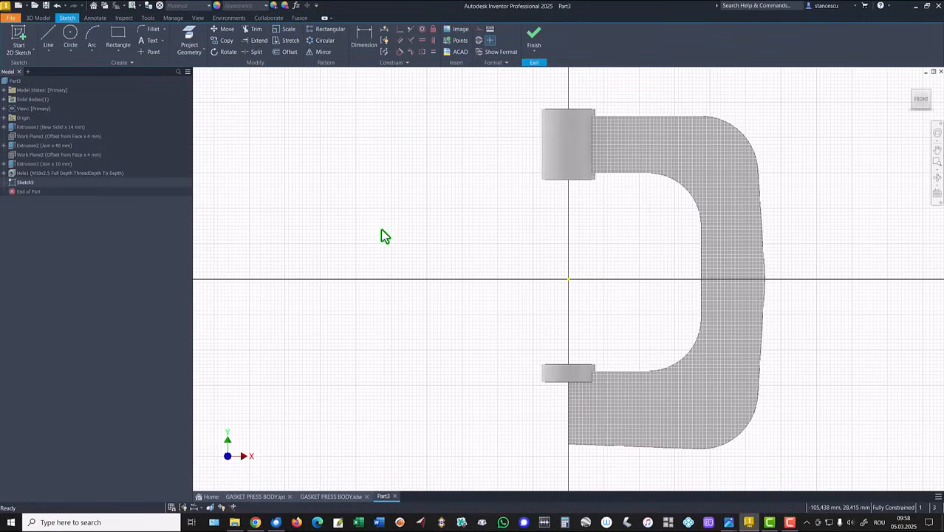
{"action": "key", "text": "Home"}
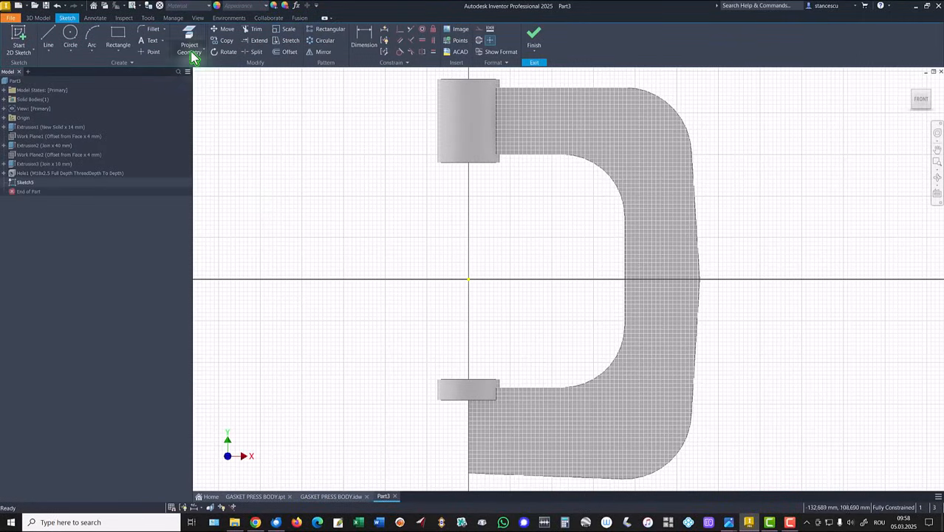
{"action": "left_click", "coordinate": [191, 34]}
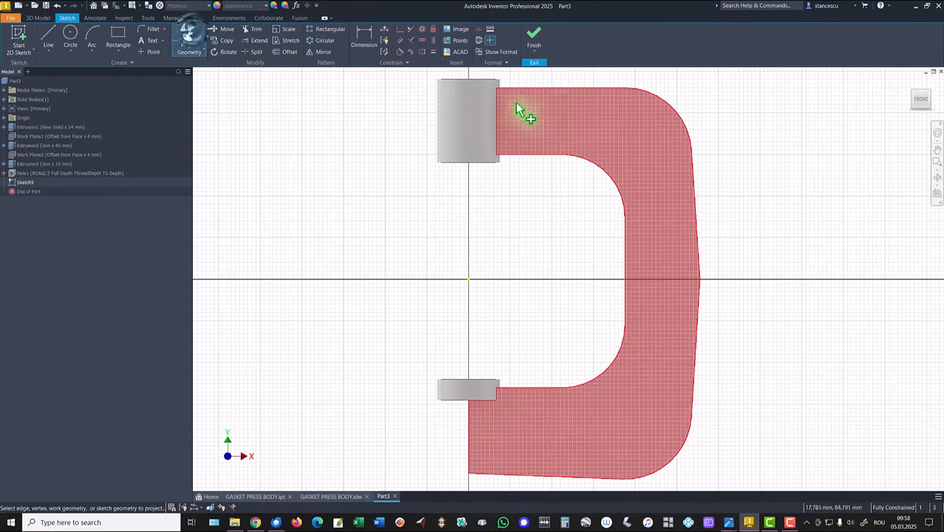
{"action": "left_click", "coordinate": [591, 105]}
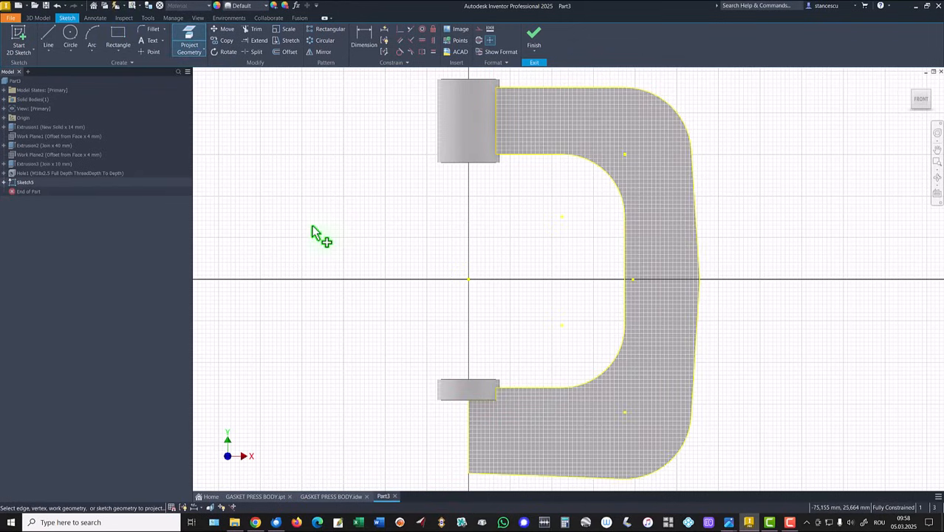
{"action": "key", "text": "Escape"}
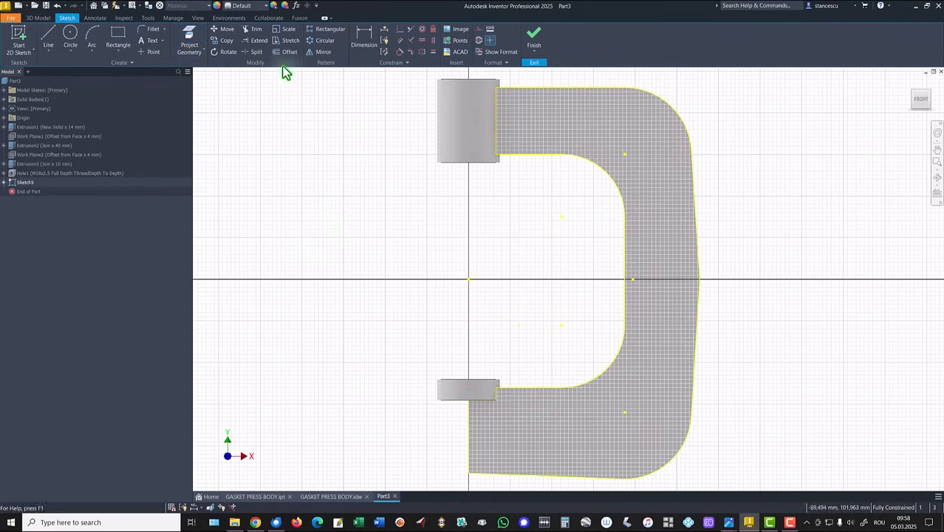
- Offset the projected frame outline 8 mm inward
{"action": "left_click", "coordinate": [287, 53]}
{"action": "left_click", "coordinate": [608, 91]}
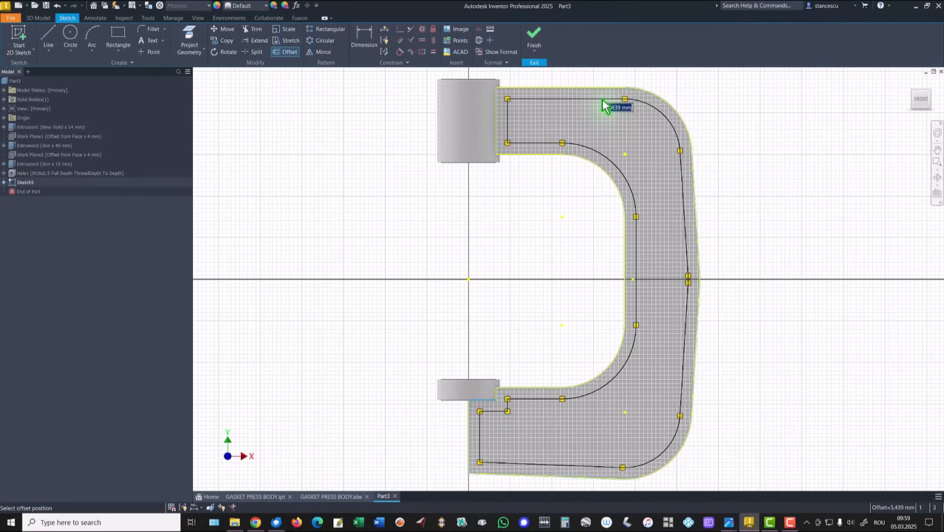
{"action": "key", "text": "Return"}
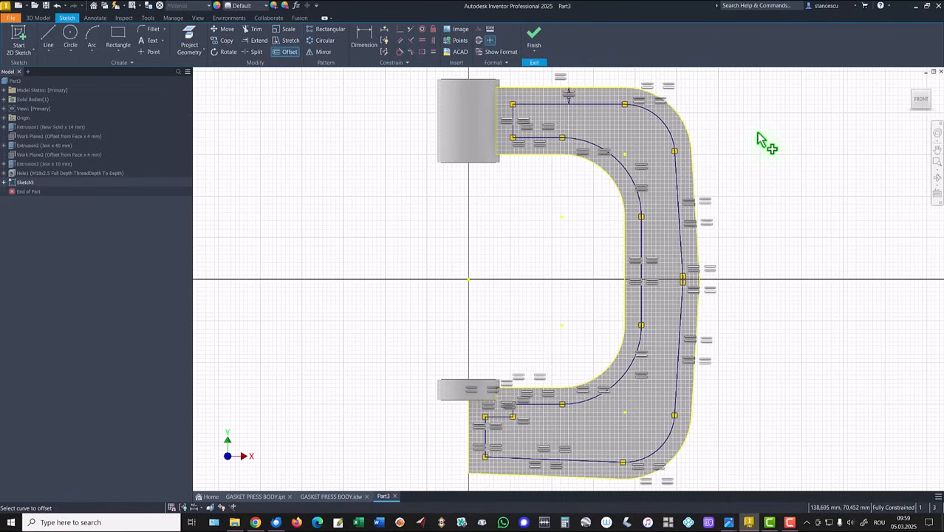
{"action": "key", "text": "Escape"}
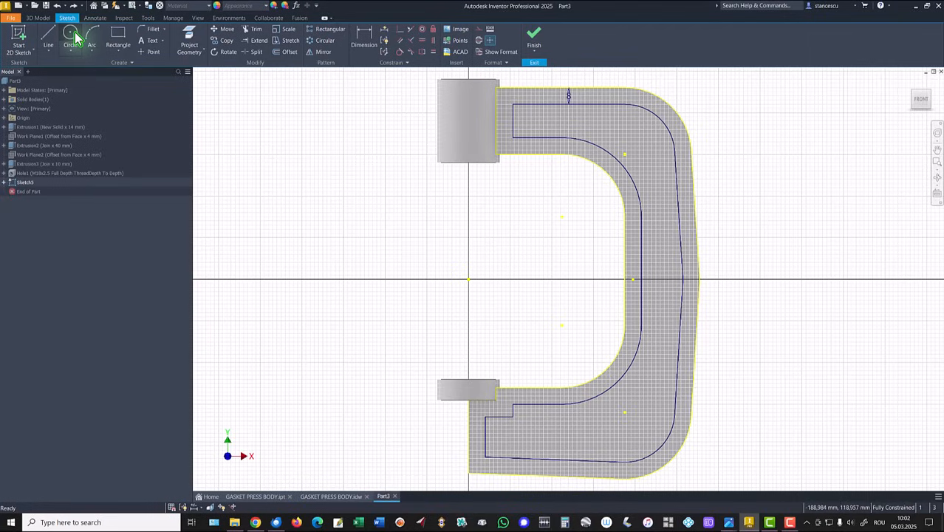
- Draw a circle about 13 mm in diameter inside the offset profile's upper arm and dimension its centre 36 mm horizontally from the origin
{"action": "left_click", "coordinate": [75, 37]}
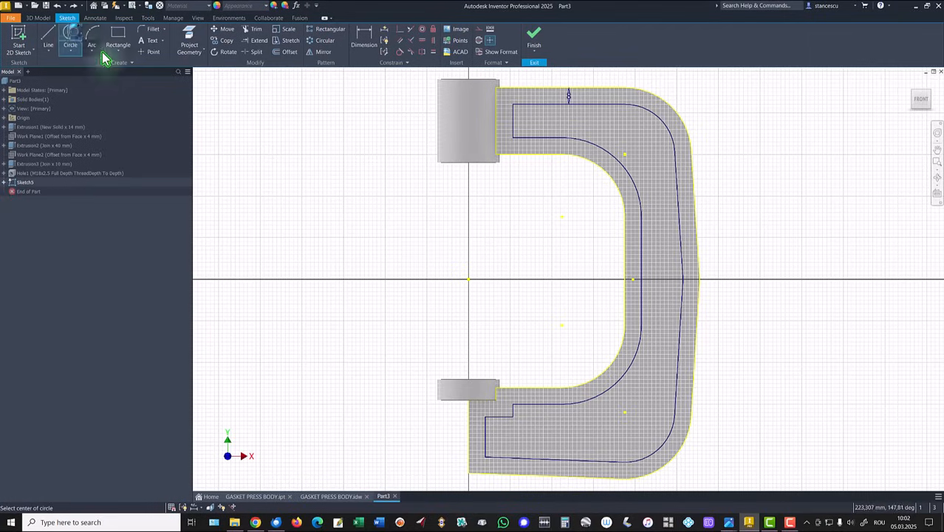
{"action": "left_click", "coordinate": [535, 119]}
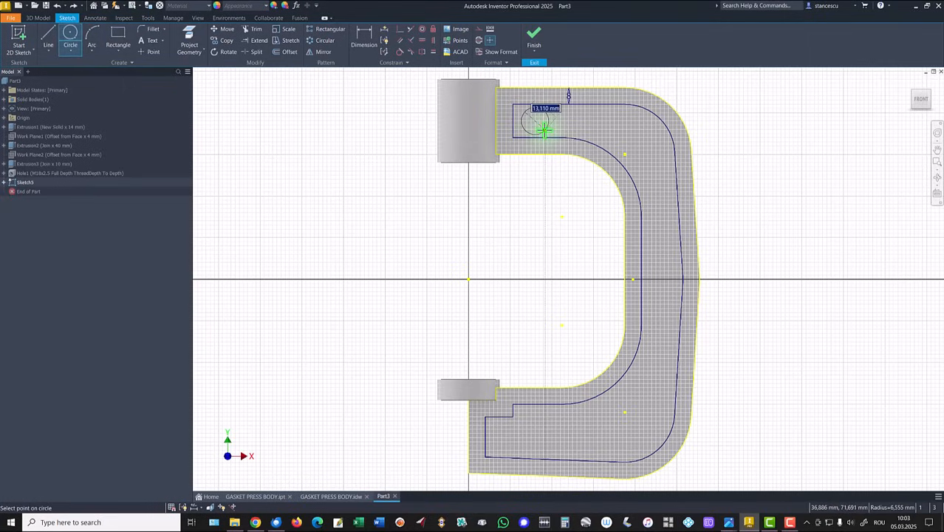
{"action": "left_click", "coordinate": [544, 130]}
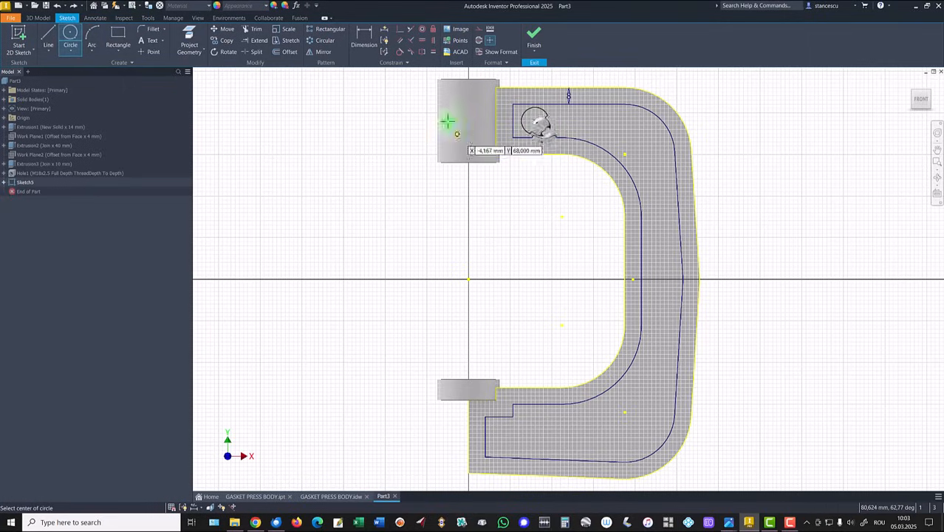
{"action": "left_click", "coordinate": [363, 37]}
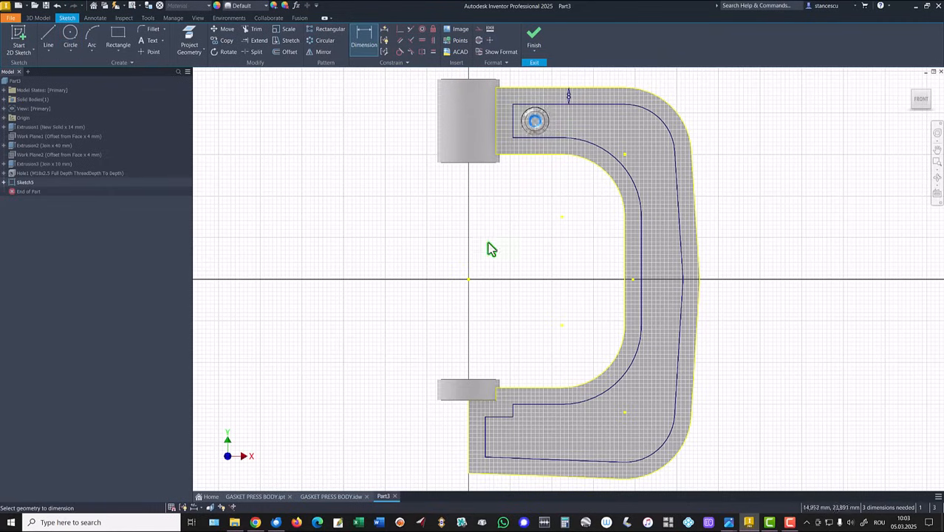
{"action": "left_click", "coordinate": [473, 281]}
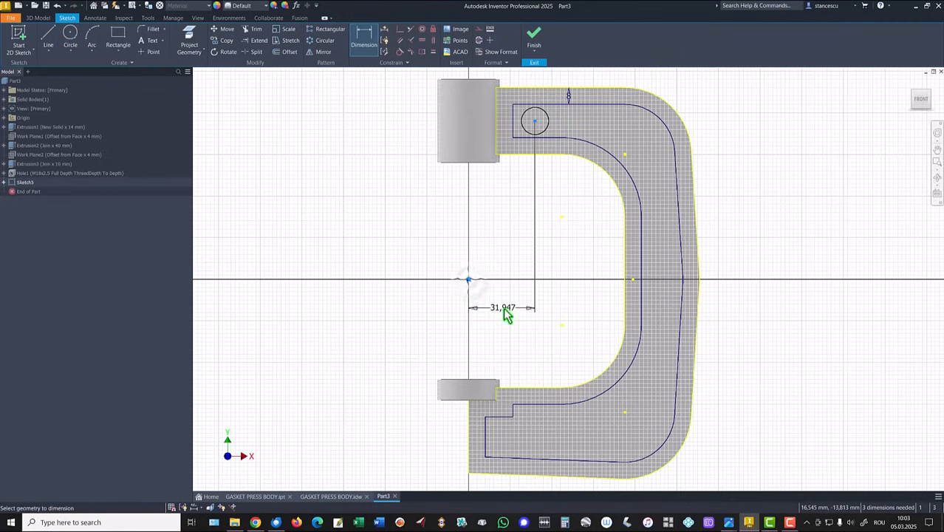
{"action": "left_click", "coordinate": [503, 307]}
{"action": "type", "text": "3"}
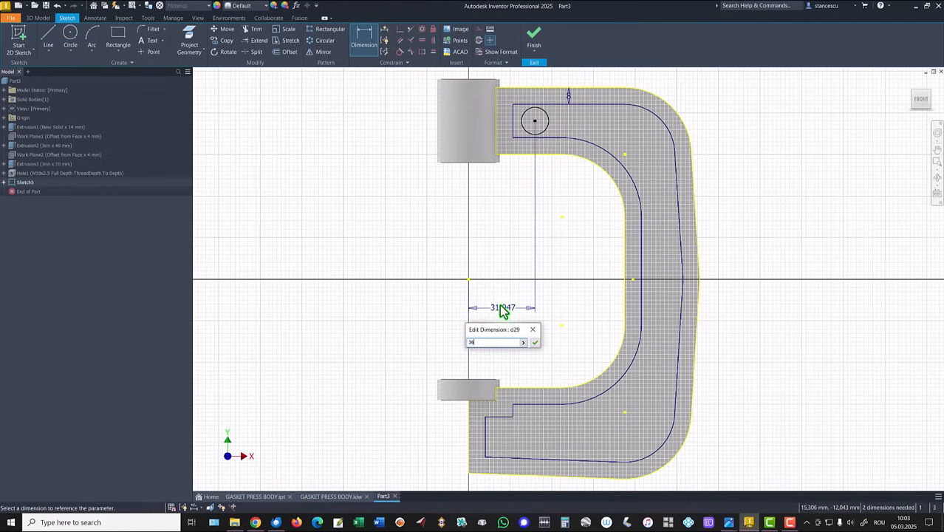
{"action": "type", "text": "6"}
{"action": "key", "text": "Return"}
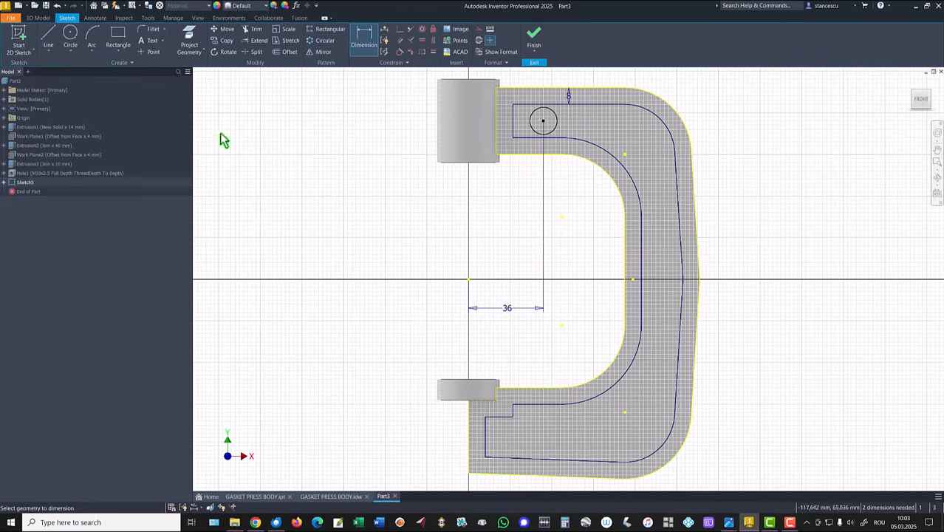
- Draw a second circle inside the offset profile's lower arm, roughly below the upper circle
{"action": "left_click", "coordinate": [70, 35]}
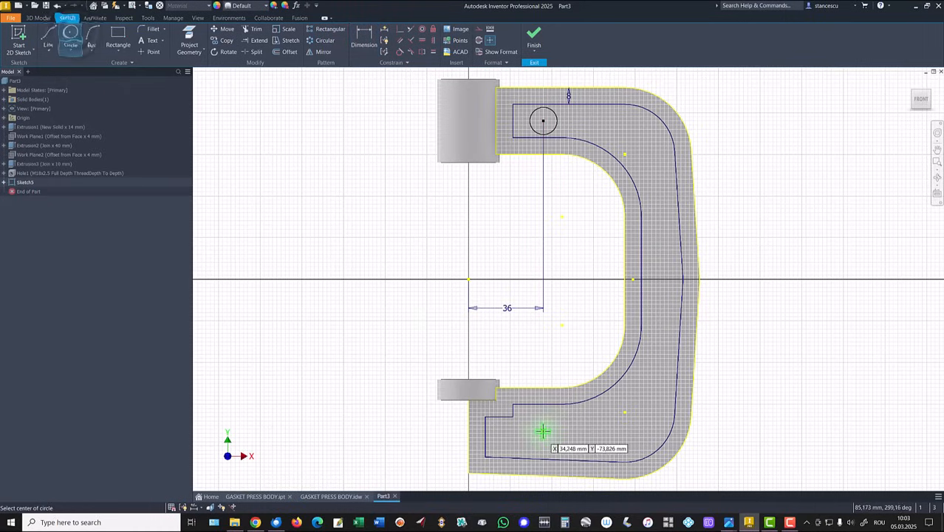
{"action": "left_click", "coordinate": [542, 431]}
{"action": "left_click", "coordinate": [538, 446]}
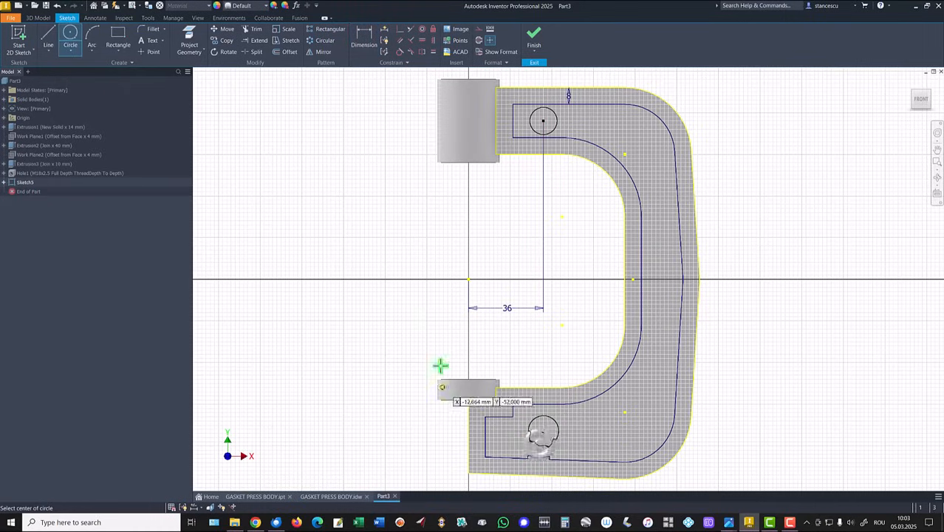
- Align the upper and lower circles' centres vertically with a vertical constraint
{"action": "left_click", "coordinate": [433, 41]}
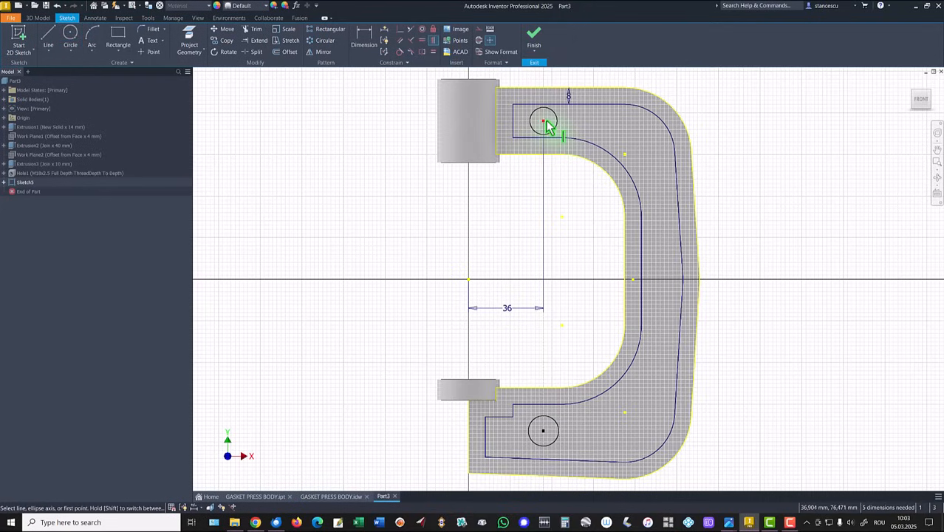
{"action": "left_click", "coordinate": [543, 122]}
{"action": "left_click", "coordinate": [544, 432]}
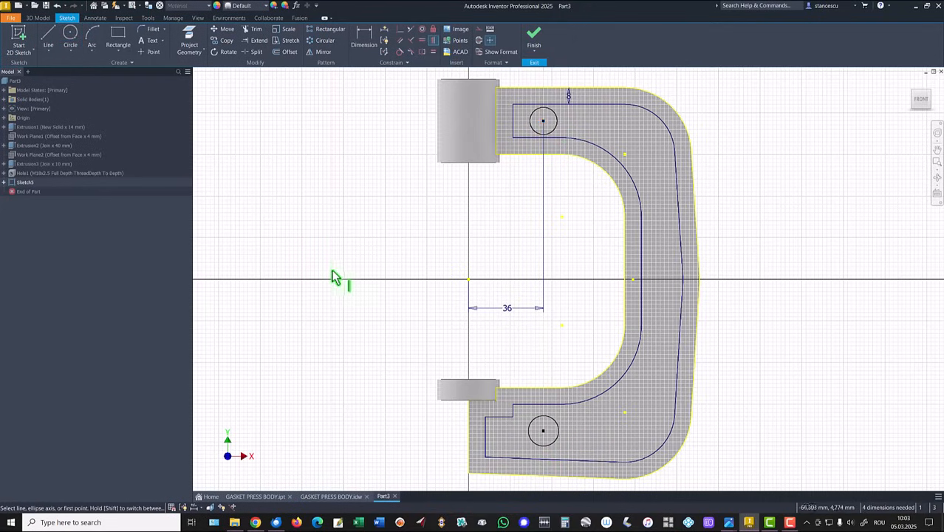
- Make each circle tangent to the offset profile's upper and lower edges in its own arm
{"action": "left_click", "coordinate": [399, 52]}
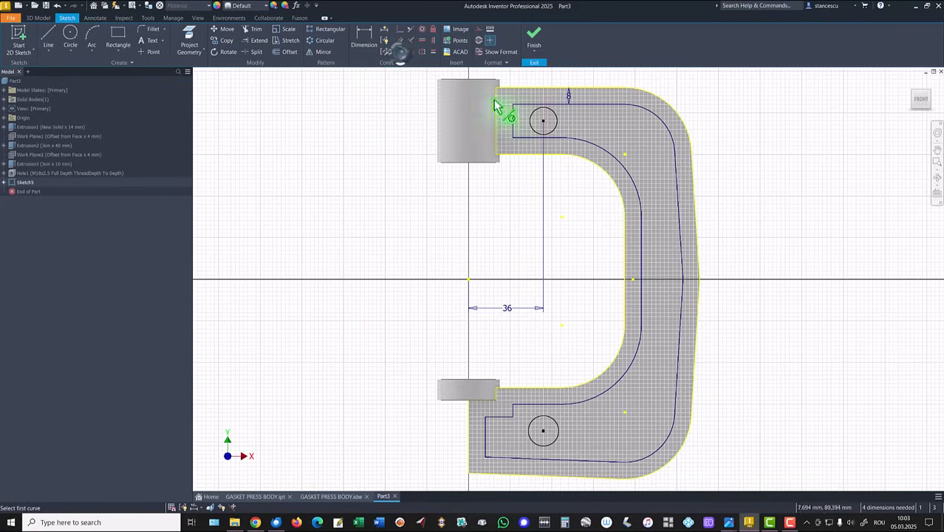
{"action": "left_click", "coordinate": [534, 110]}
{"action": "left_click", "coordinate": [543, 104]}
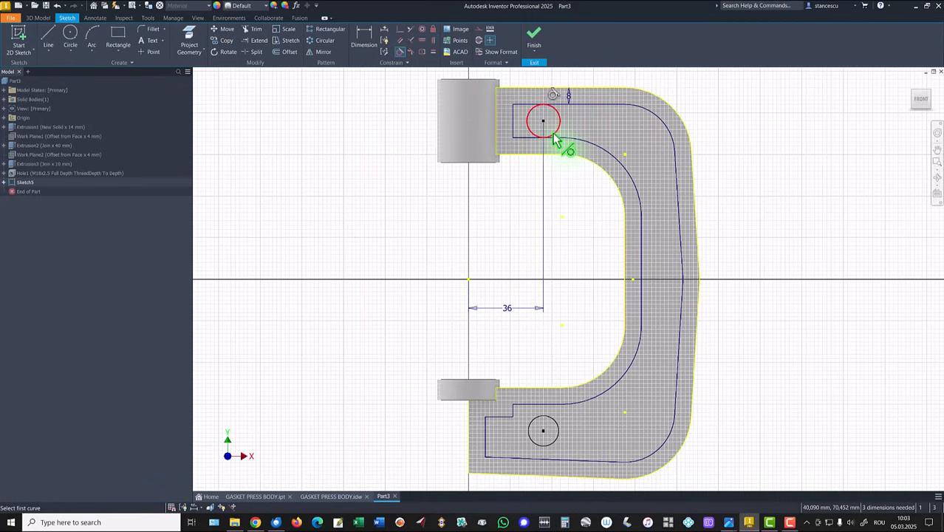
{"action": "left_click", "coordinate": [554, 132]}
{"action": "left_click", "coordinate": [558, 137]}
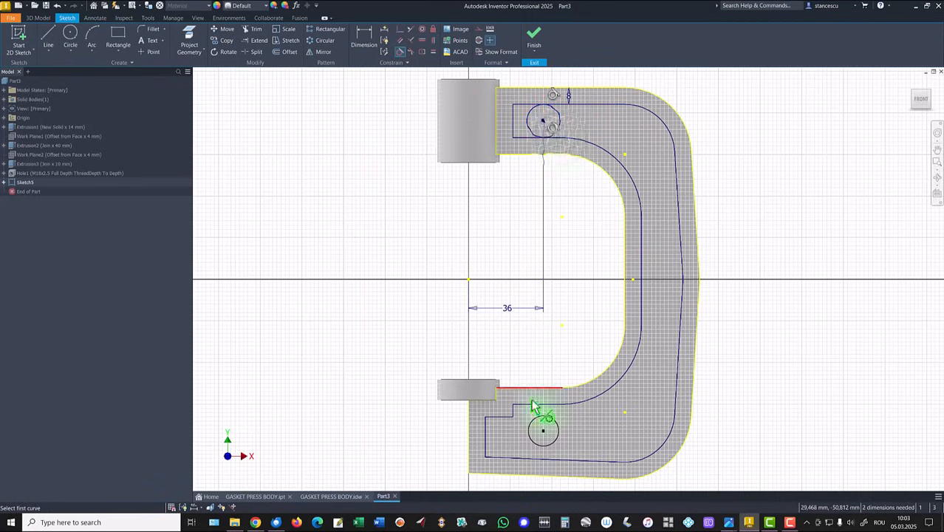
{"action": "left_click", "coordinate": [546, 418]}
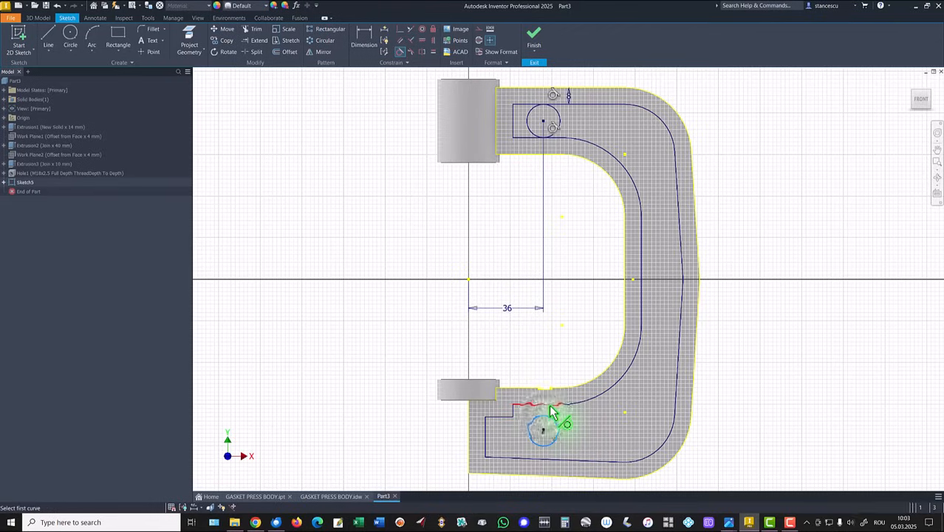
{"action": "left_click", "coordinate": [555, 456]}
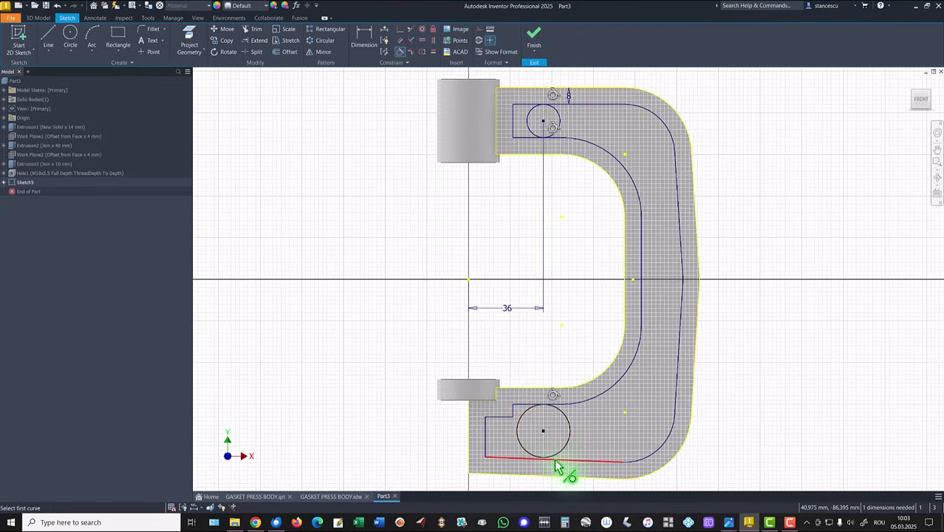
{"action": "left_click", "coordinate": [554, 458]}
{"action": "left_click", "coordinate": [552, 452]}
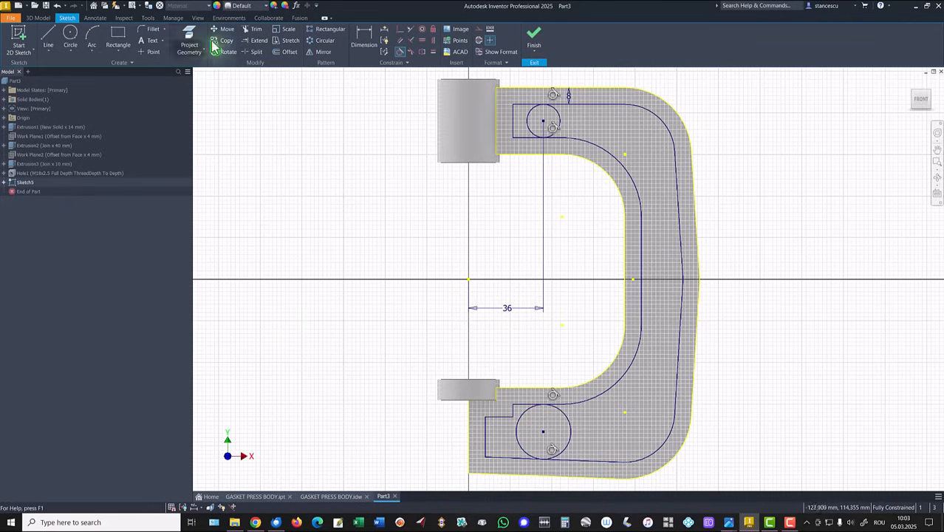
- Trim the offset profile's upper arm end and the circle's inner half to leave a rounded end
{"action": "left_click", "coordinate": [254, 35]}
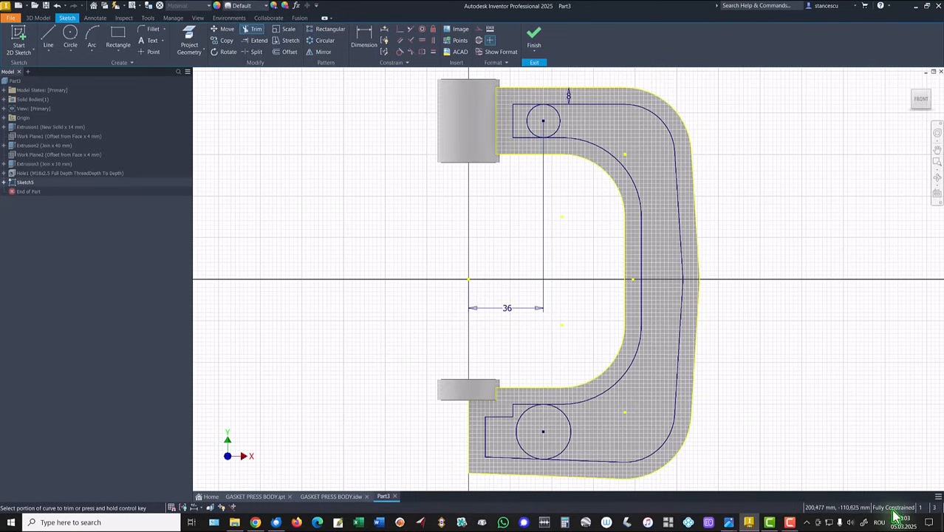
{"action": "left_click", "coordinate": [514, 126]}
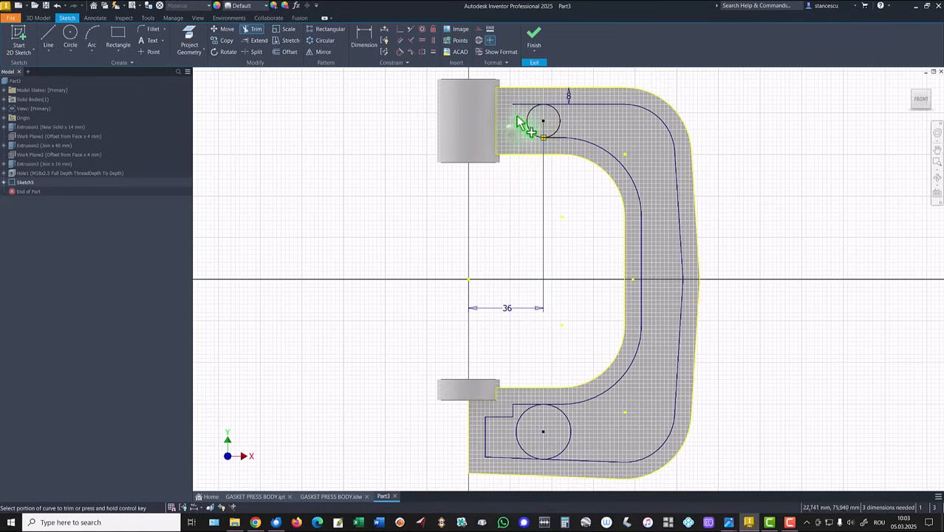
{"action": "left_click", "coordinate": [522, 109]}
{"action": "left_click", "coordinate": [559, 128]}
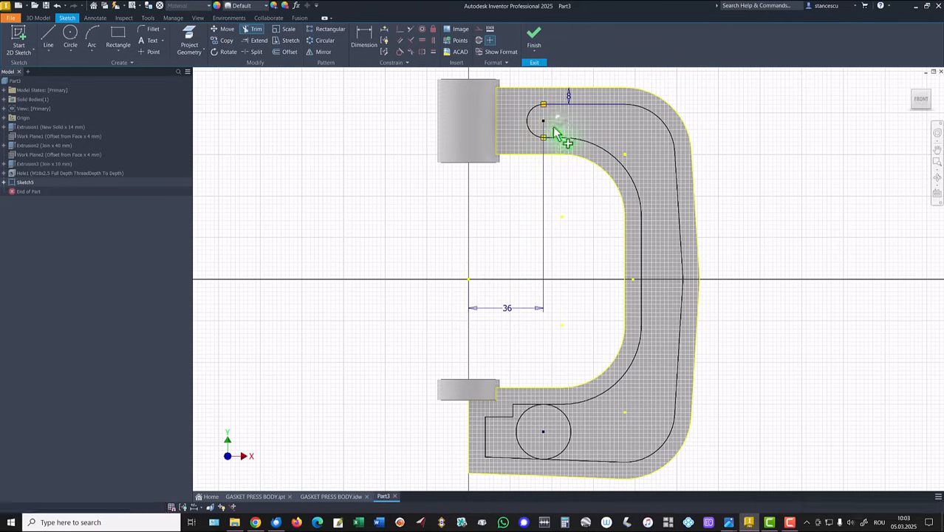
- Trim the stepped end of the offset profile's lower arm and the circle's inner half to leave a rounded end
{"action": "left_click", "coordinate": [520, 404]}
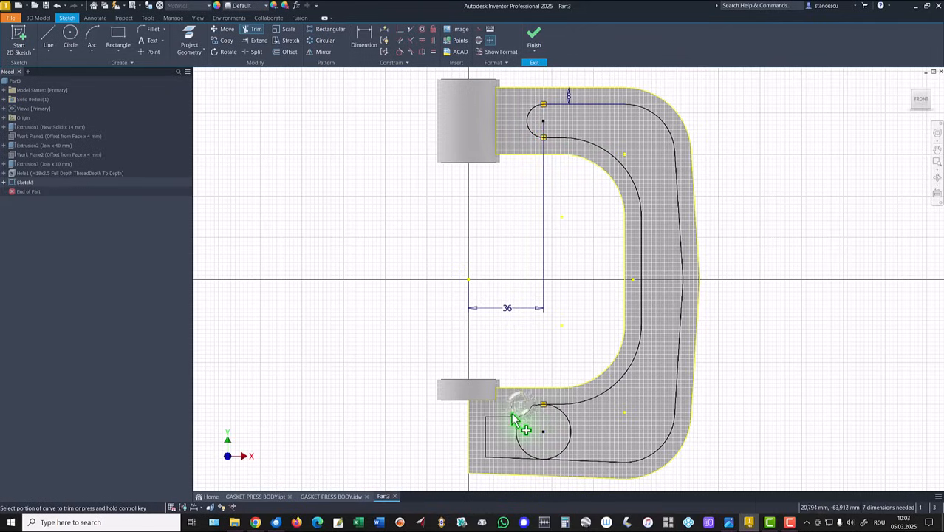
{"action": "left_click", "coordinate": [512, 411]}
{"action": "left_click", "coordinate": [499, 419]}
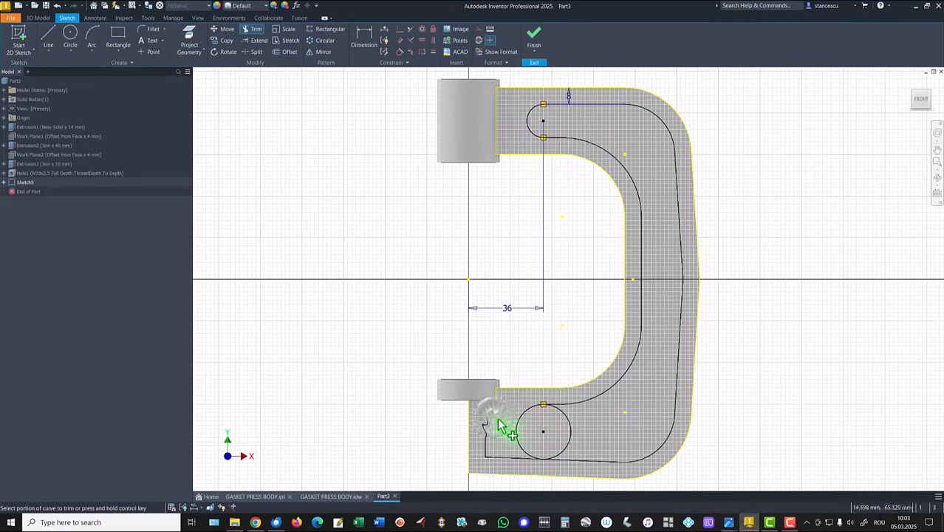
{"action": "left_click", "coordinate": [485, 435]}
{"action": "left_click", "coordinate": [508, 460]}
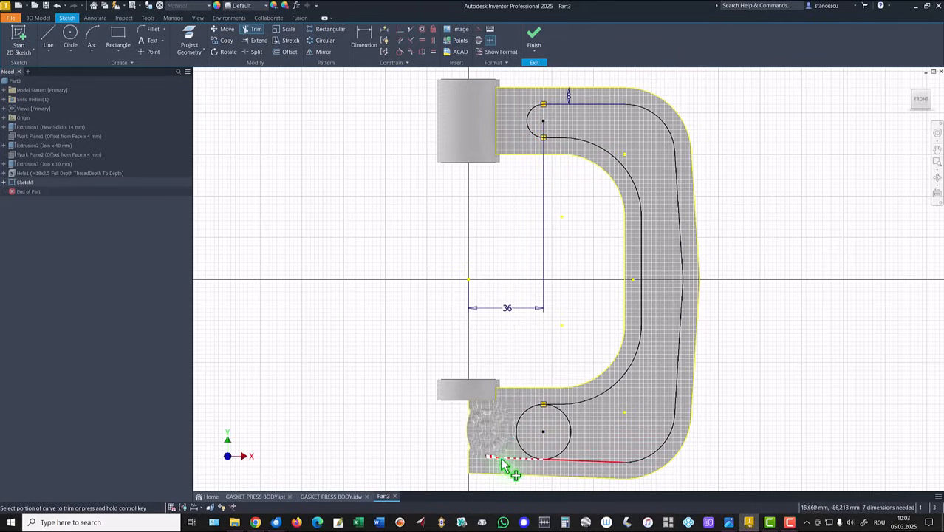
{"action": "left_click", "coordinate": [567, 448]}
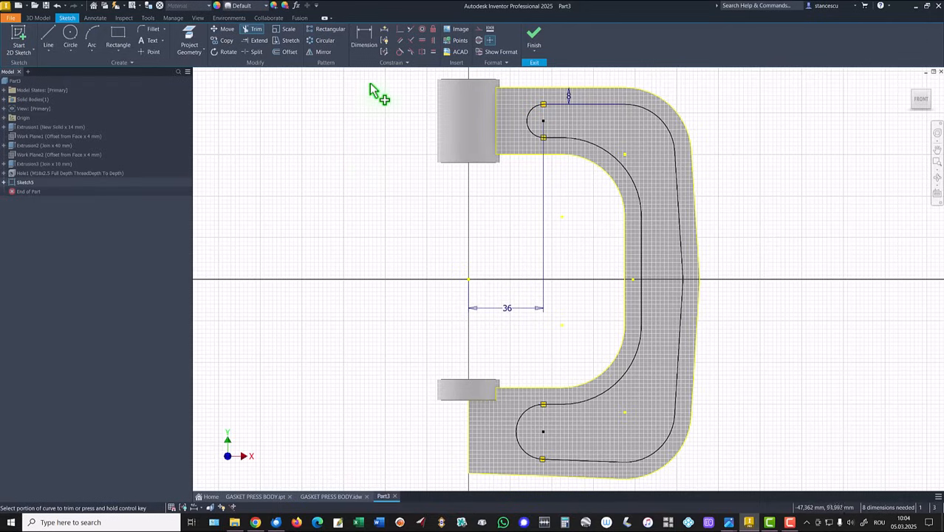
- Apply automatic dimensions and constraints to the trimmed profile, and remove the automatic radius dimension while keeping the constraints
{"action": "left_click", "coordinate": [384, 31]}
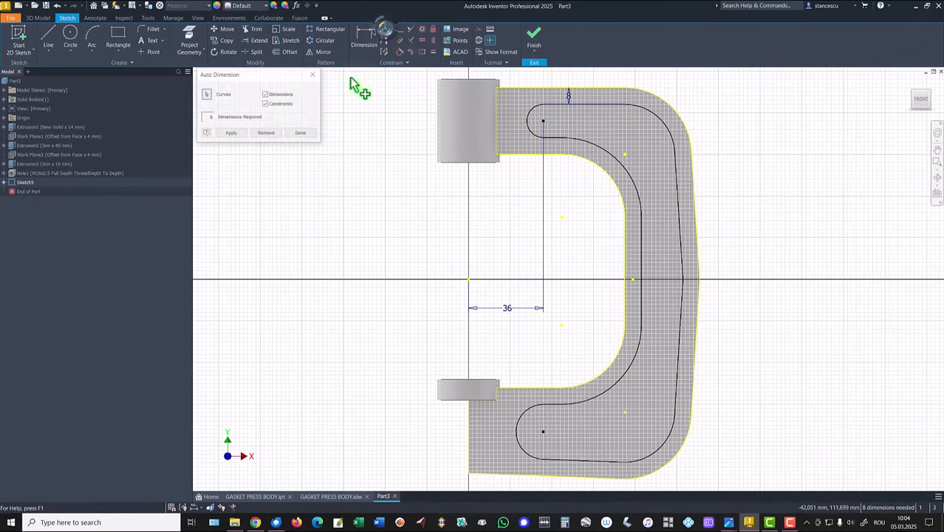
{"action": "left_click", "coordinate": [226, 134]}
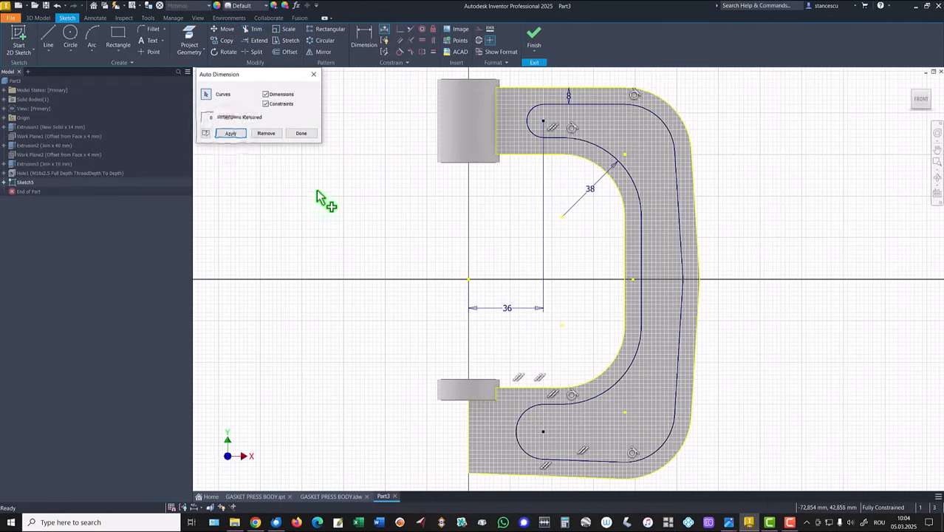
{"action": "left_click", "coordinate": [273, 136]}
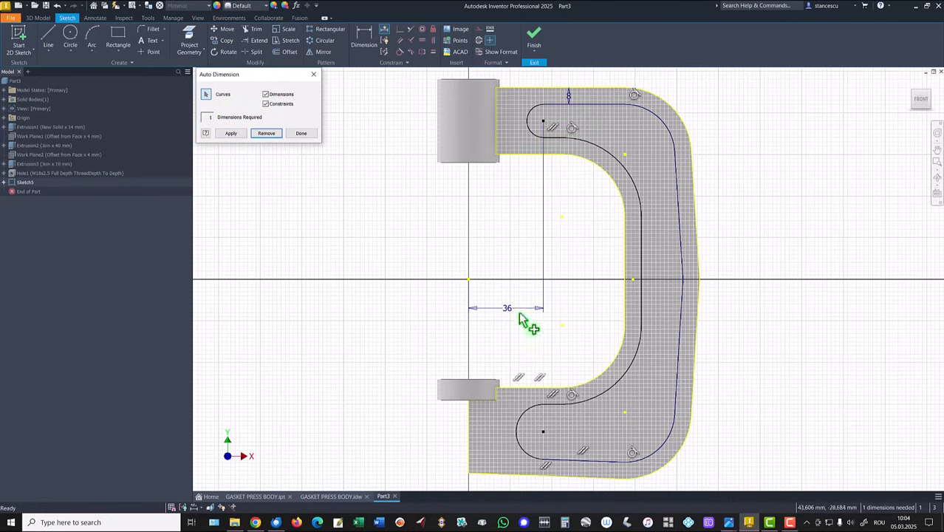
{"action": "left_click", "coordinate": [231, 133]}
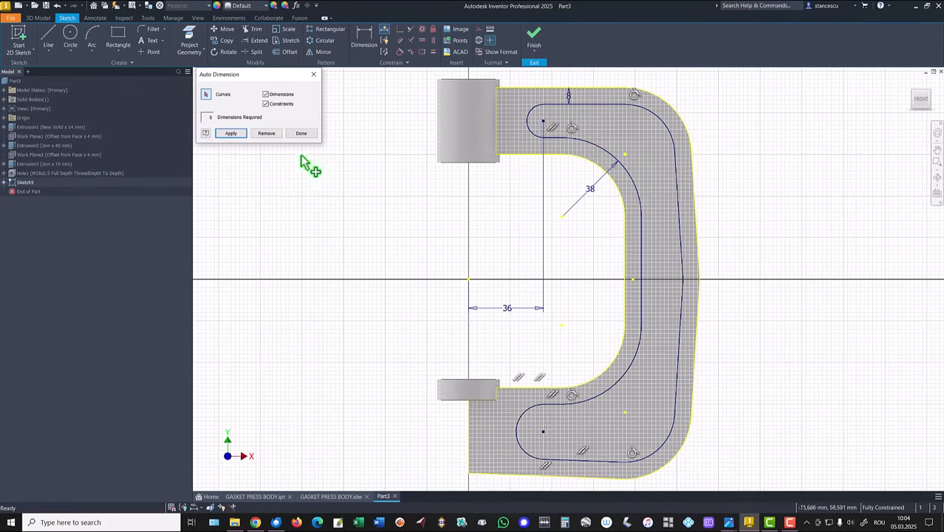
{"action": "left_click", "coordinate": [267, 134]}
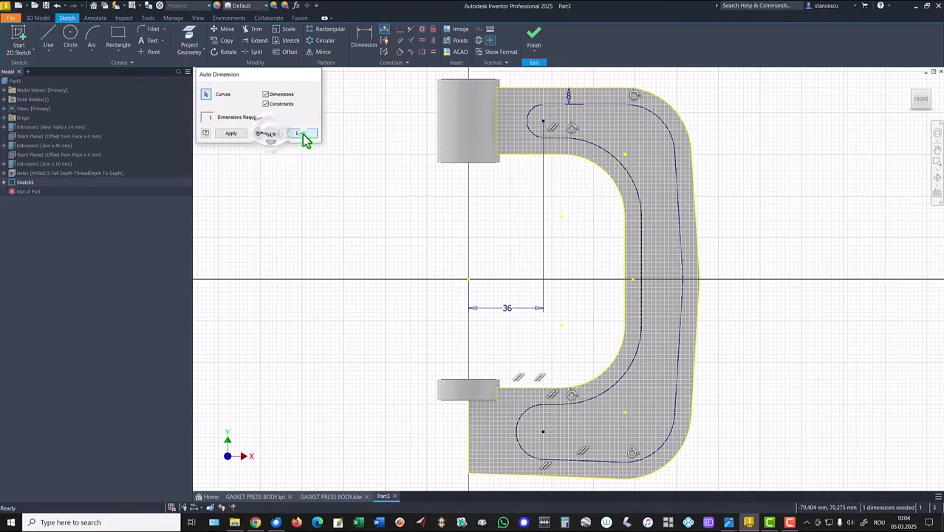
{"action": "left_click", "coordinate": [301, 134]}
- Dimension the gap between the frame's upper inner arc and the pocket profile's arc as 8 mm and finish the sketch
{"action": "left_click", "coordinate": [364, 51]}
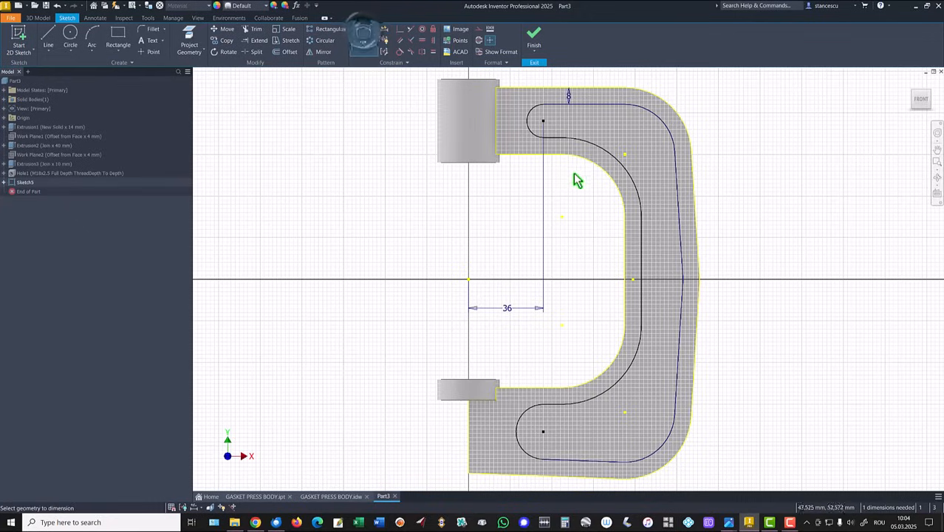
{"action": "left_click", "coordinate": [622, 190]}
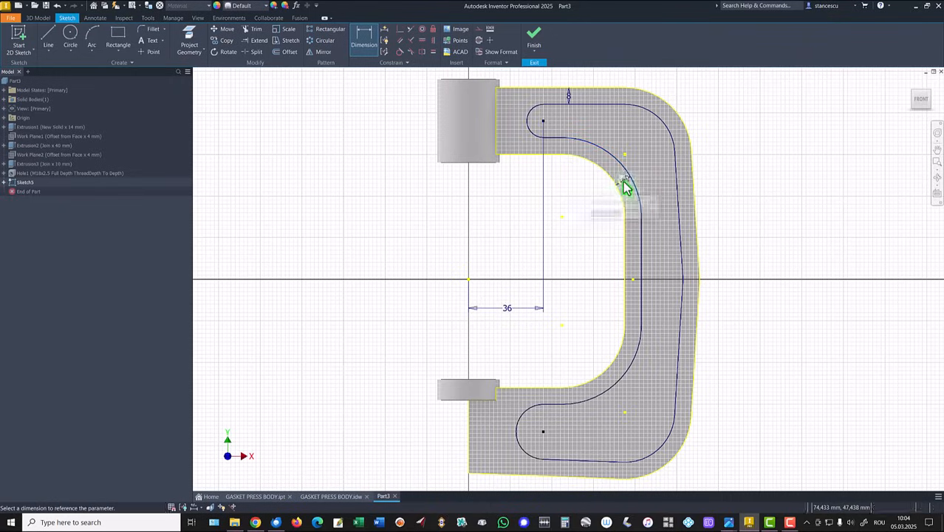
{"action": "left_click", "coordinate": [624, 181]}
{"action": "left_click", "coordinate": [655, 215]}
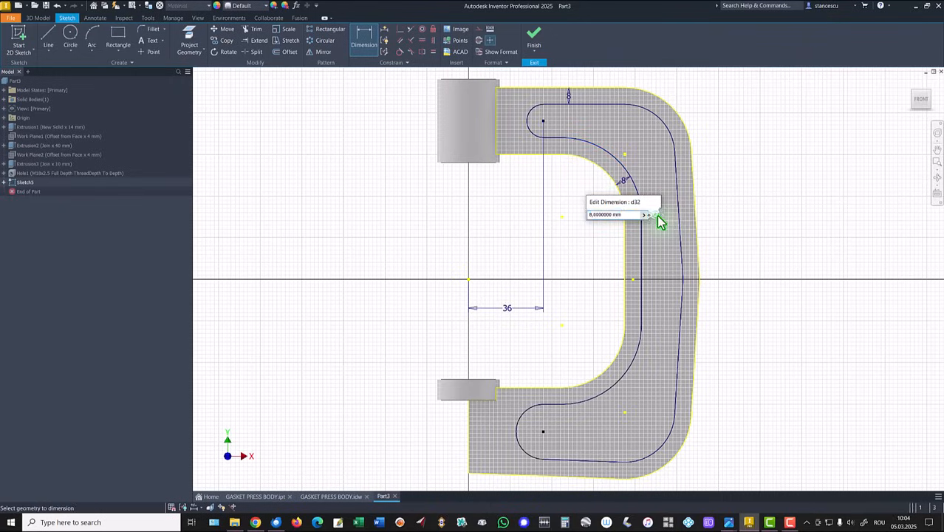
{"action": "left_click", "coordinate": [534, 39]}
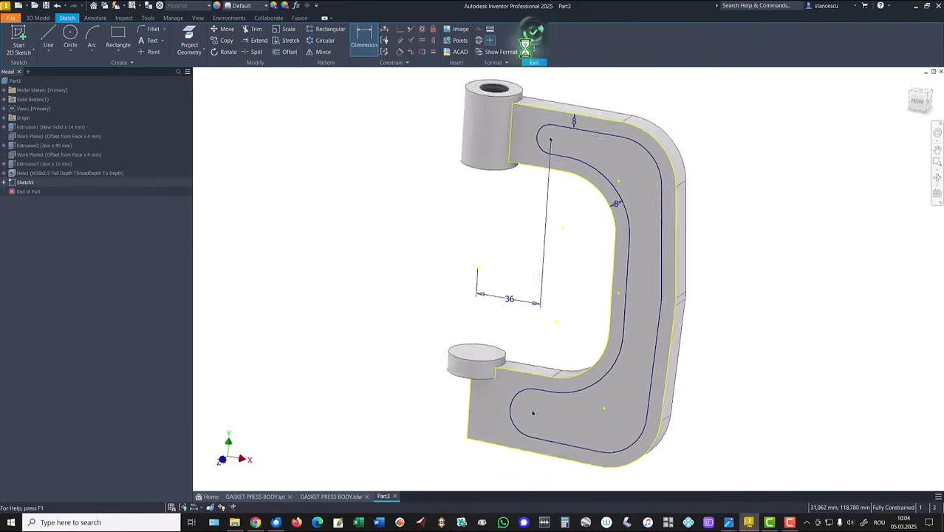
- Check the pocket depth in the GASKET PRESS BODY drawing and cut the pocket profile 3 mm deep into the frame
{"action": "left_click", "coordinate": [311, 499]}
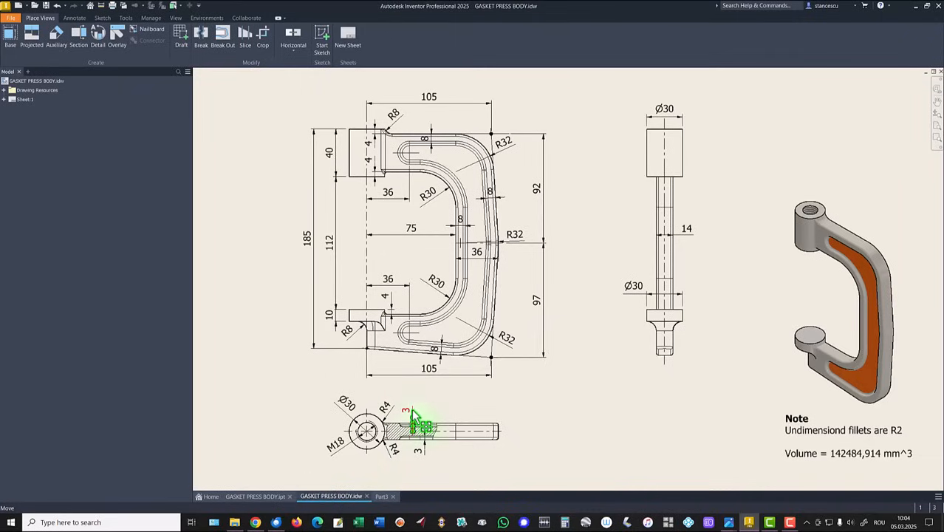
{"action": "left_click", "coordinate": [382, 497]}
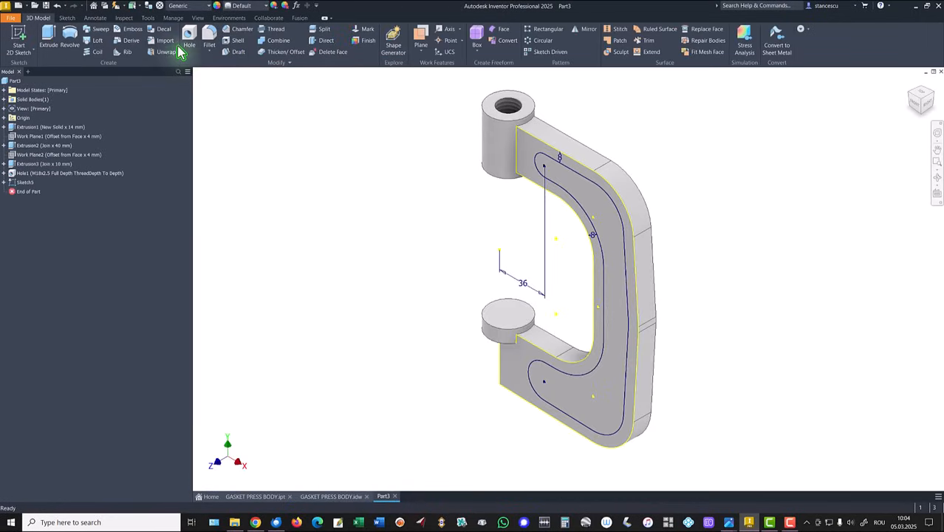
{"action": "left_click", "coordinate": [45, 33]}
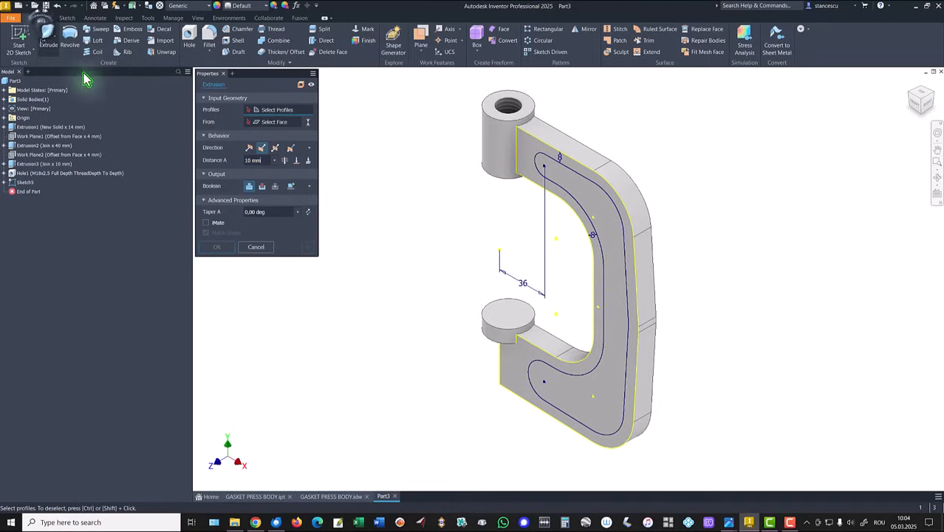
{"action": "left_click", "coordinate": [619, 259]}
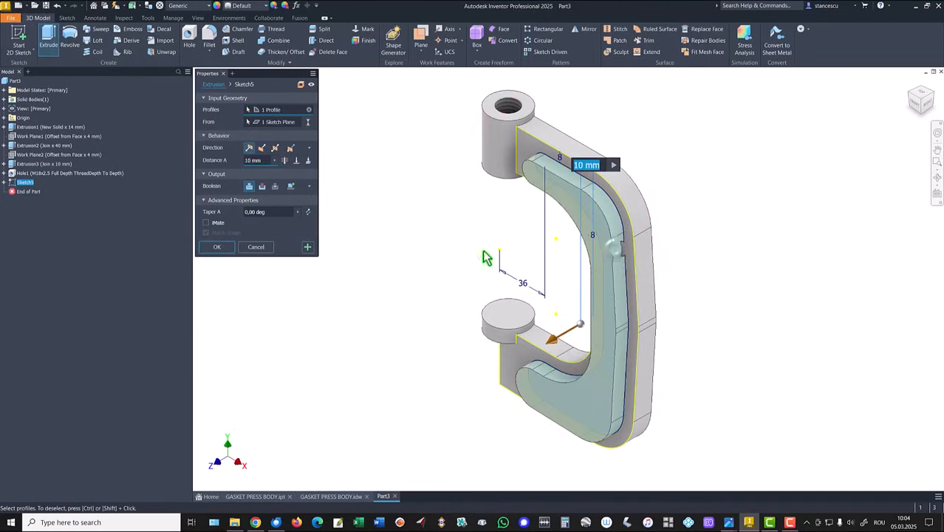
{"action": "left_click", "coordinate": [263, 149]}
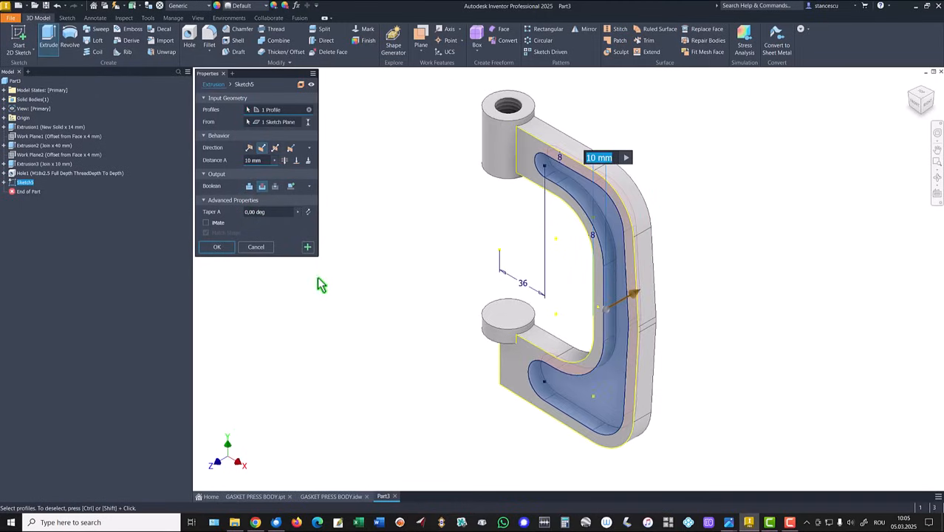
{"action": "type", "text": "3"}
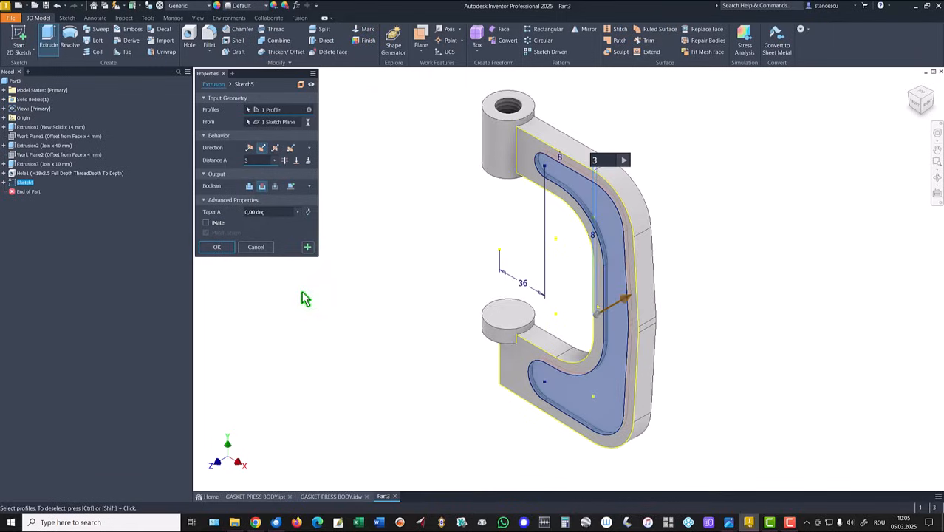
{"action": "left_click", "coordinate": [216, 247]}
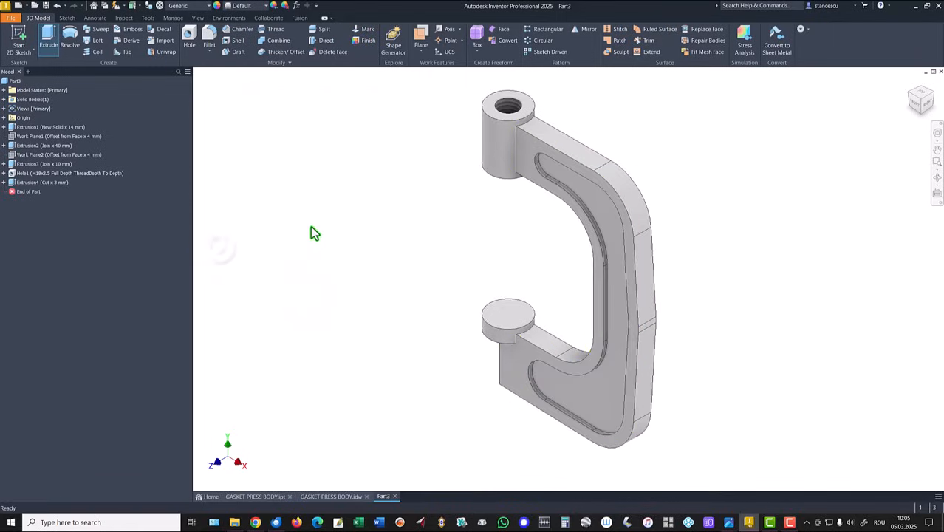
- Fillet the pocket's floor and rim edge loops with a 2 mm radius
{"action": "left_click", "coordinate": [579, 197]}
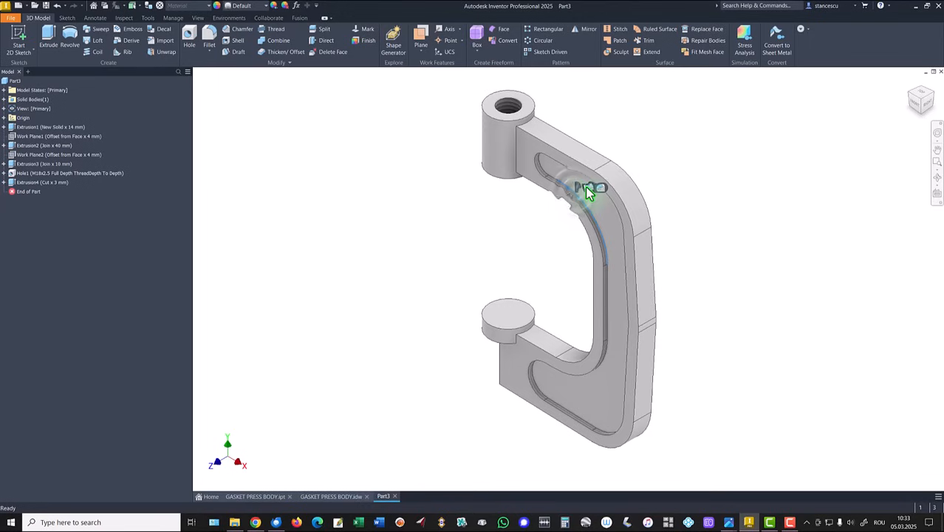
{"action": "left_click", "coordinate": [584, 186]}
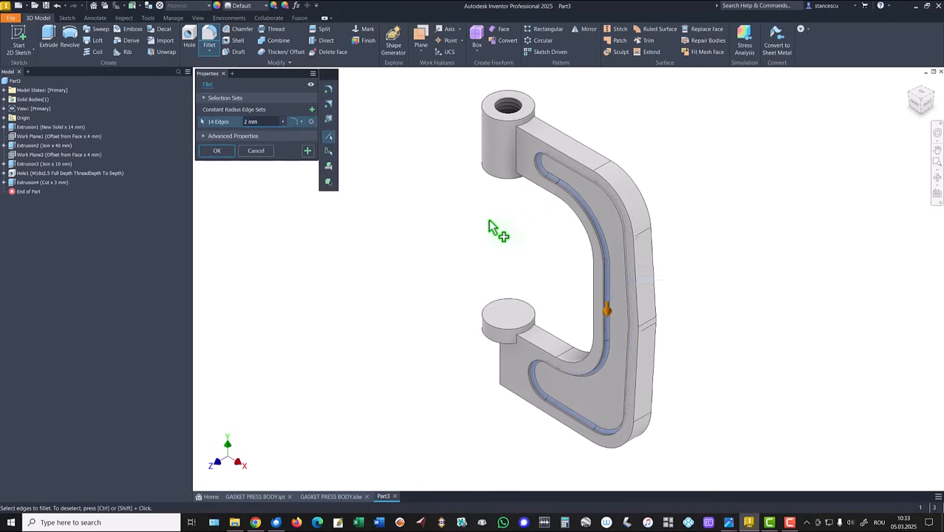
{"action": "scroll", "coordinate": [491, 220], "scroll_direction": "up", "scroll_amount": 2}
{"action": "scroll", "coordinate": [583, 197], "scroll_direction": "up", "scroll_amount": 2}
{"action": "left_click", "coordinate": [588, 189]}
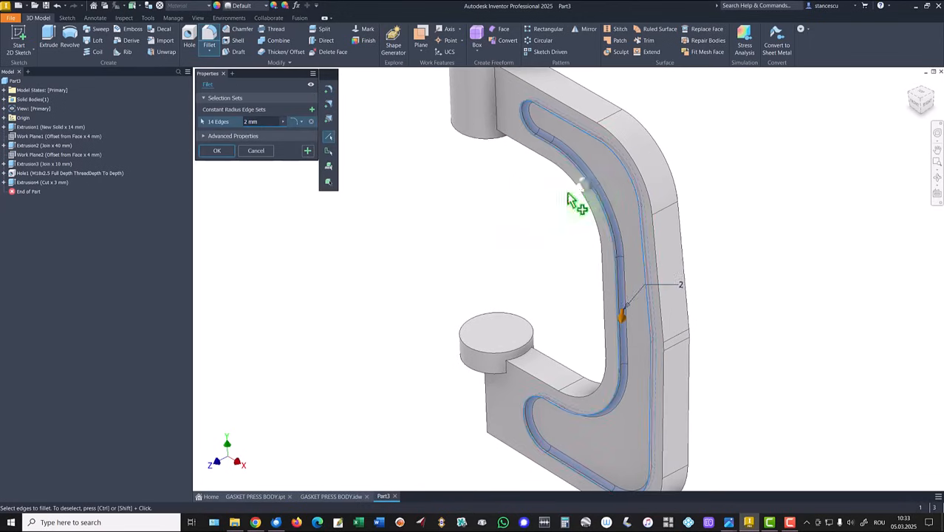
{"action": "left_click", "coordinate": [217, 151]}
{"action": "key", "text": "F6"}
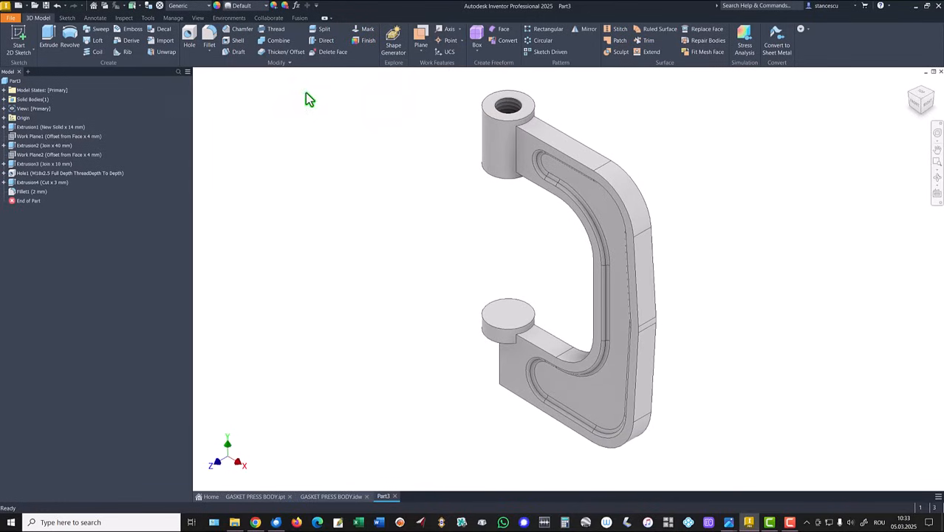
- Mirror the 3 mm pocket cut and its 2 mm fillet about the XY plane onto the frame's opposite side
{"action": "left_click", "coordinate": [586, 29]}
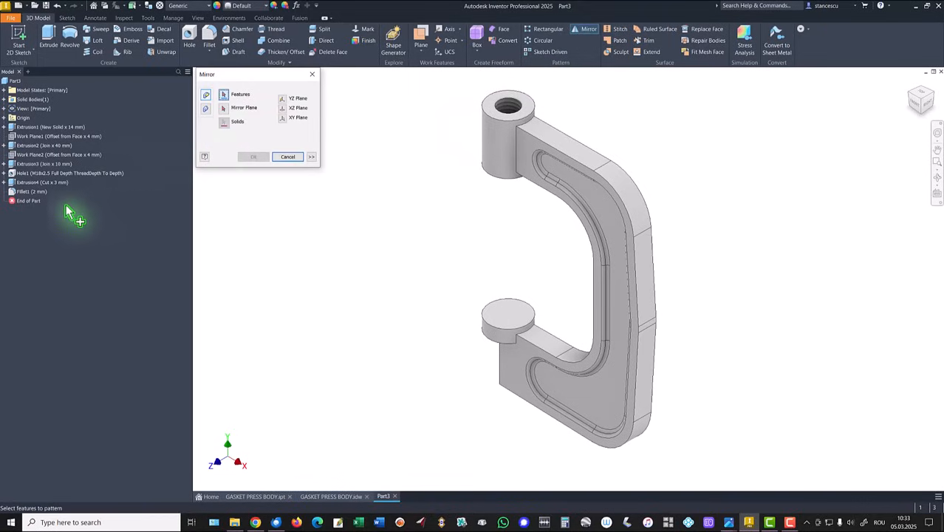
{"action": "left_click", "coordinate": [17, 183]}
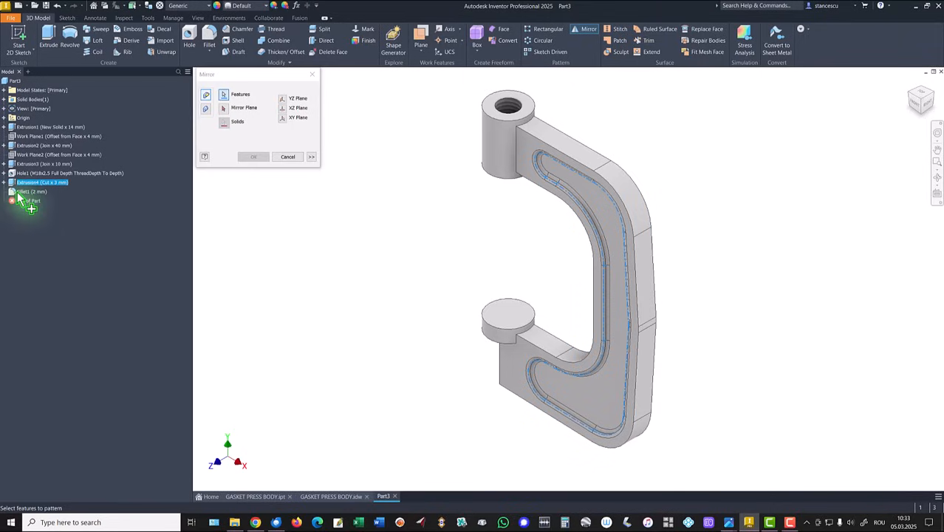
{"action": "left_click", "coordinate": [18, 192], "text": "ctrl"}
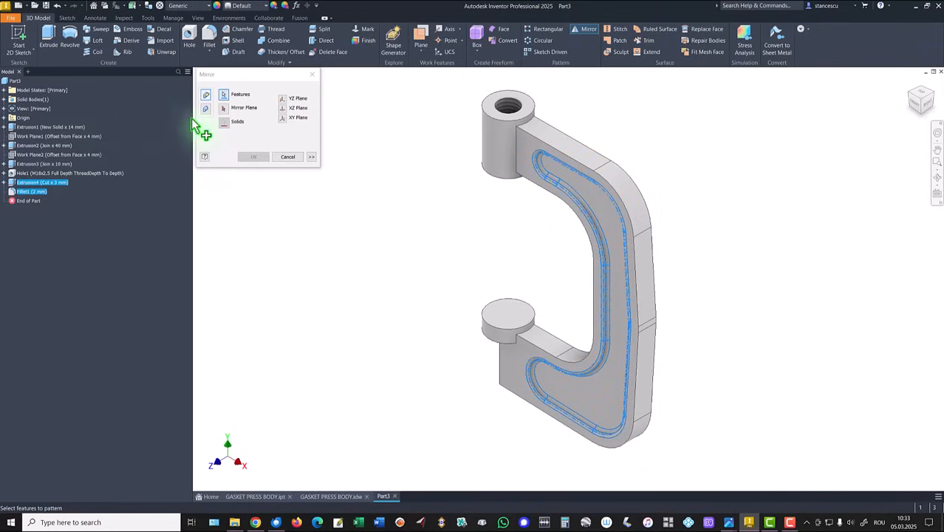
{"action": "left_click", "coordinate": [225, 109]}
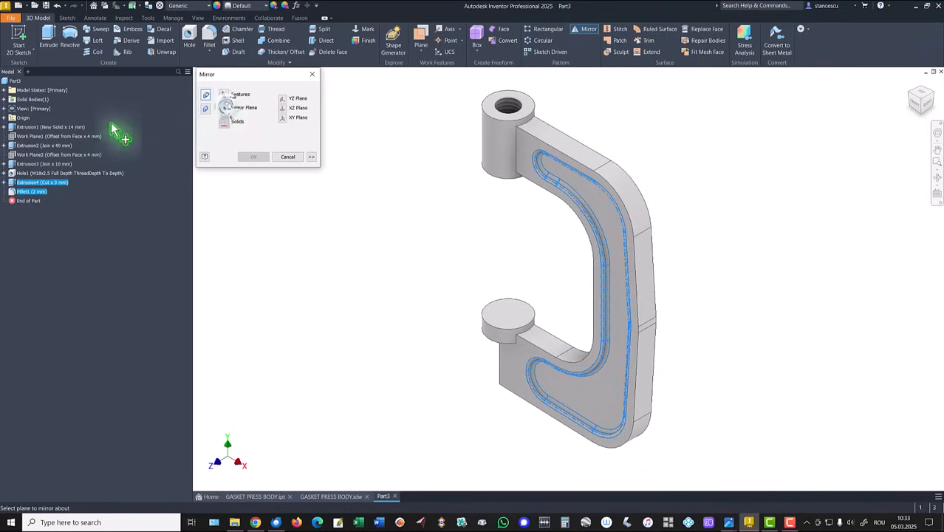
{"action": "left_click", "coordinate": [4, 118]}
{"action": "left_click", "coordinate": [28, 146]}
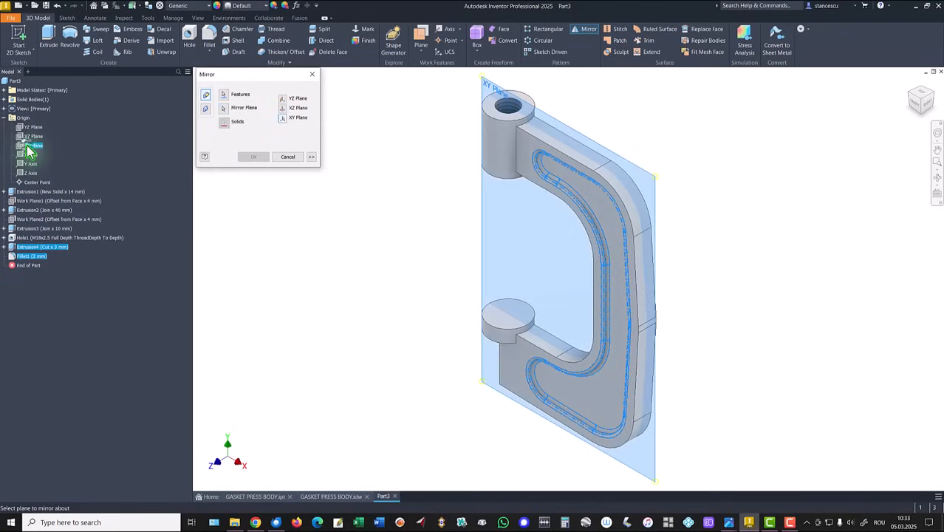
{"action": "middle_click_drag", "start_coordinate": [661, 225], "coordinate": [685, 228], "text": "shift"}
{"action": "middle_click_drag", "start_coordinate": [606, 215], "coordinate": [617, 186], "text": "shift"}
{"action": "scroll", "coordinate": [617, 187], "scroll_direction": "up", "scroll_amount": 3}
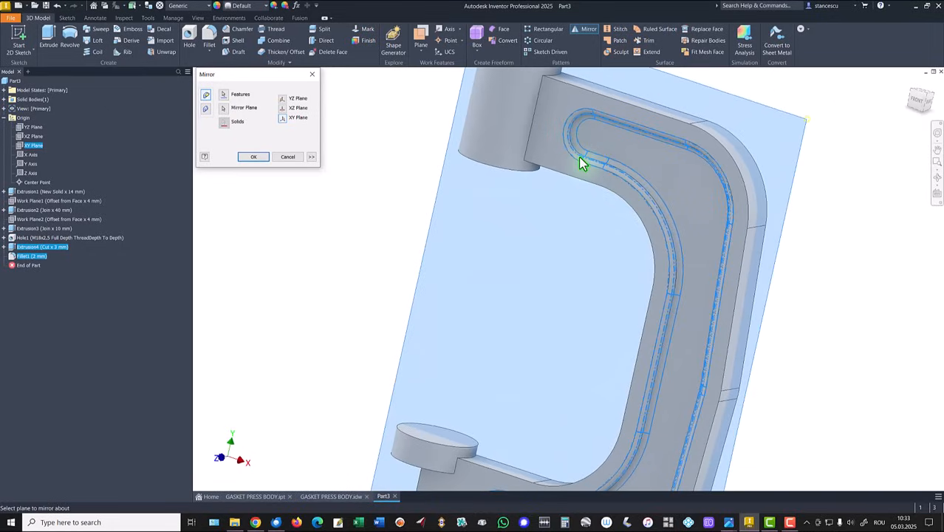
{"action": "middle_click_drag", "start_coordinate": [581, 166], "coordinate": [584, 205], "text": "shift"}
{"action": "middle_click_drag", "start_coordinate": [358, 190], "coordinate": [413, 180]}
{"action": "middle_click_drag", "start_coordinate": [499, 190], "coordinate": [362, 163], "text": "shift"}
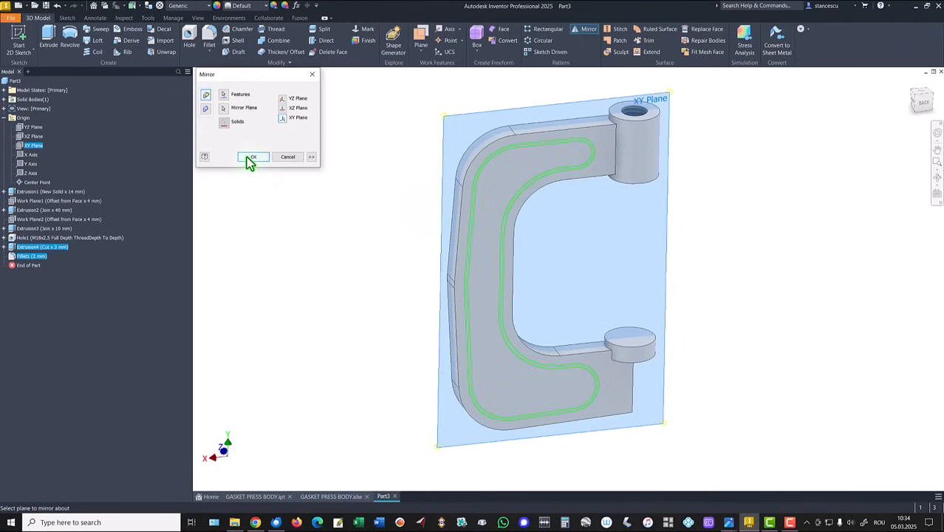
{"action": "left_click", "coordinate": [248, 159]}
- Fillet the mirrored pocket's rim edge loop with a 2 mm radius and return to the home view
{"action": "scroll", "coordinate": [550, 211], "scroll_direction": "up", "scroll_amount": 2}
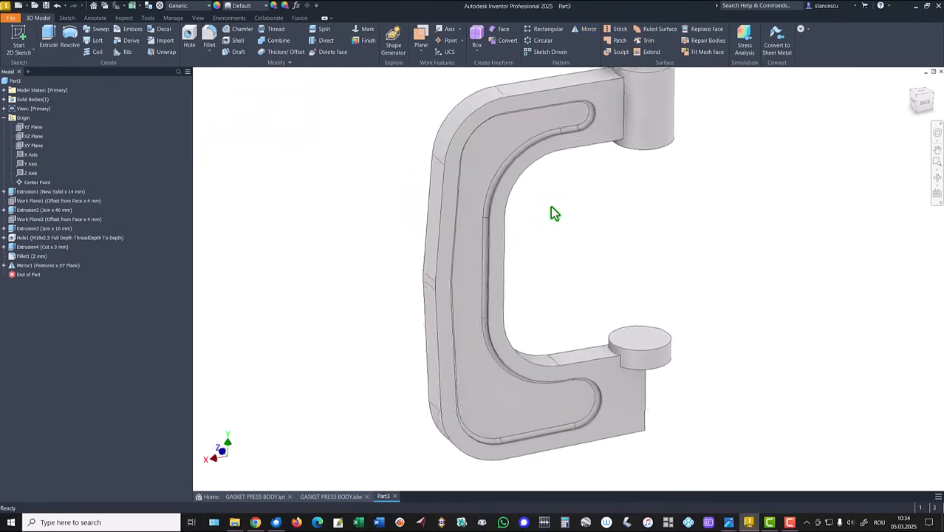
{"action": "middle_click_drag", "start_coordinate": [550, 206], "coordinate": [563, 206], "text": "shift"}
{"action": "scroll", "coordinate": [547, 203], "scroll_direction": "up", "scroll_amount": 1}
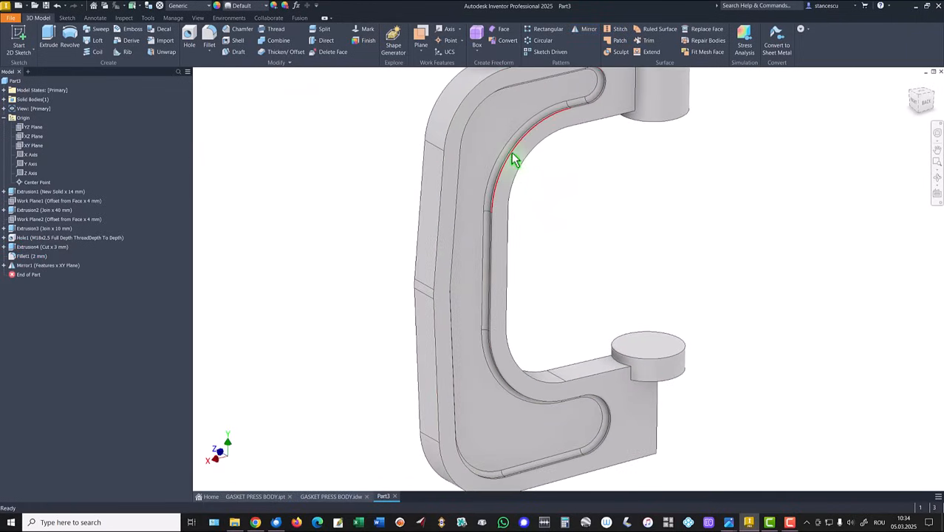
{"action": "left_click", "coordinate": [511, 157]}
{"action": "left_click", "coordinate": [526, 150]}
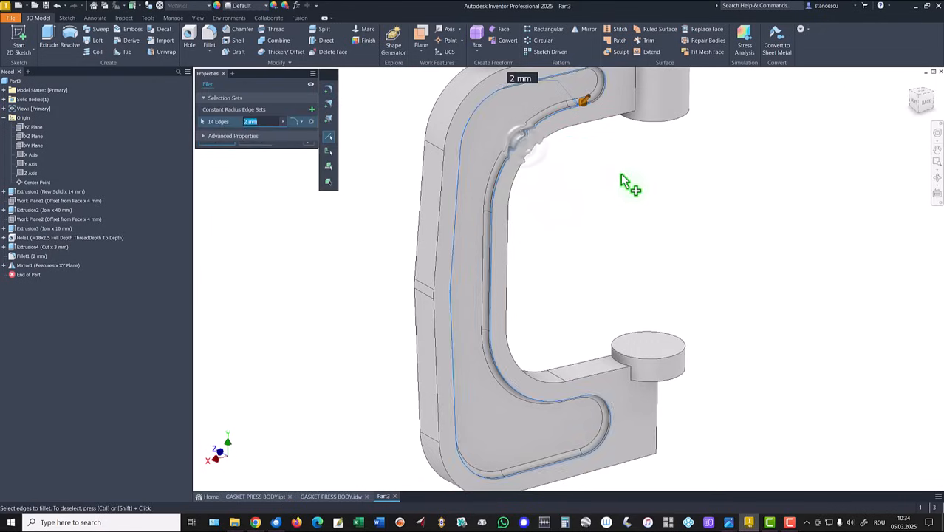
{"action": "left_click", "coordinate": [215, 151]}
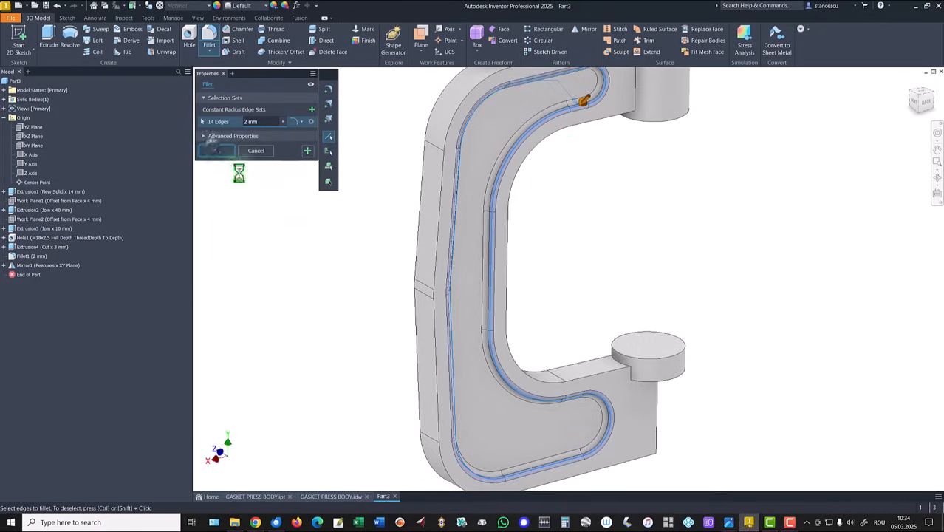
{"action": "key", "text": "F6"}
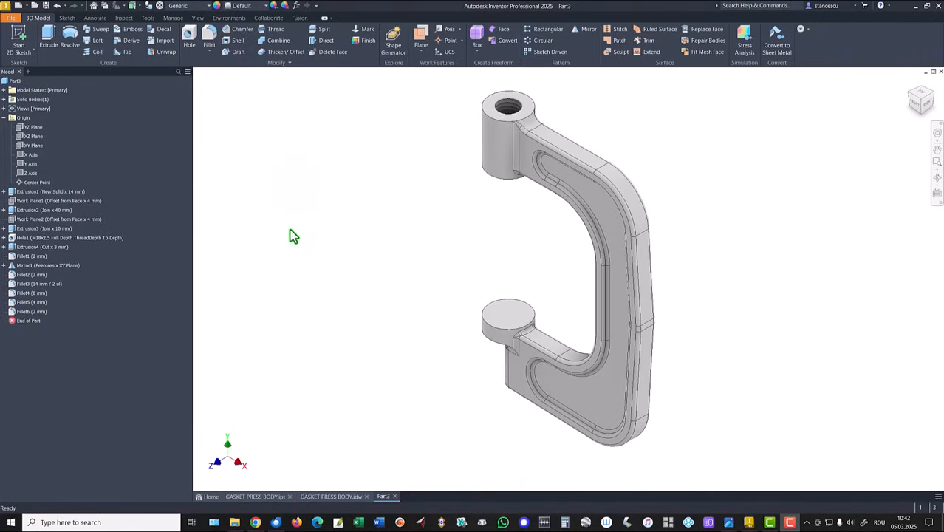
- Reopen the frame's base sketch, check the drawing, and set the overall height dimension to 185-4 mm
{"action": "left_click", "coordinate": [5, 192]}
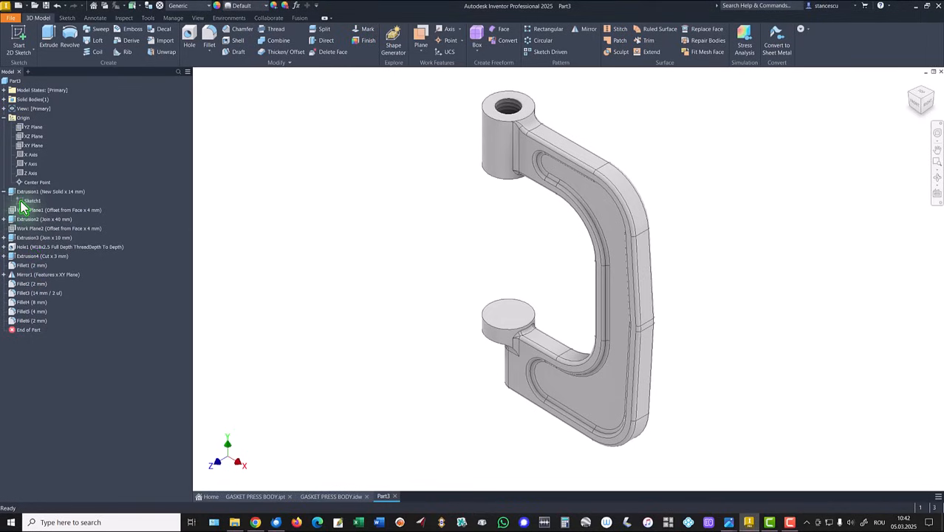
{"action": "double_click", "coordinate": [30, 201]}
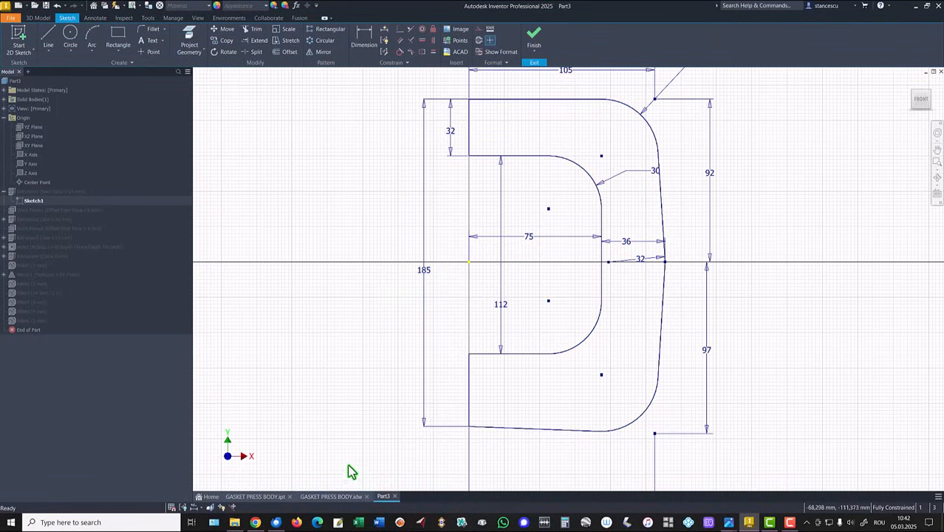
{"action": "left_click", "coordinate": [343, 498]}
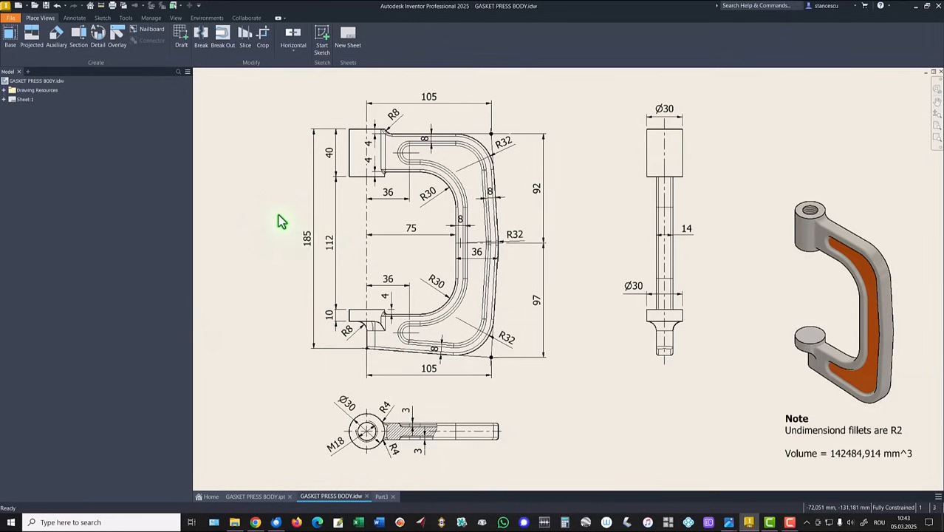
{"action": "left_click", "coordinate": [381, 498]}
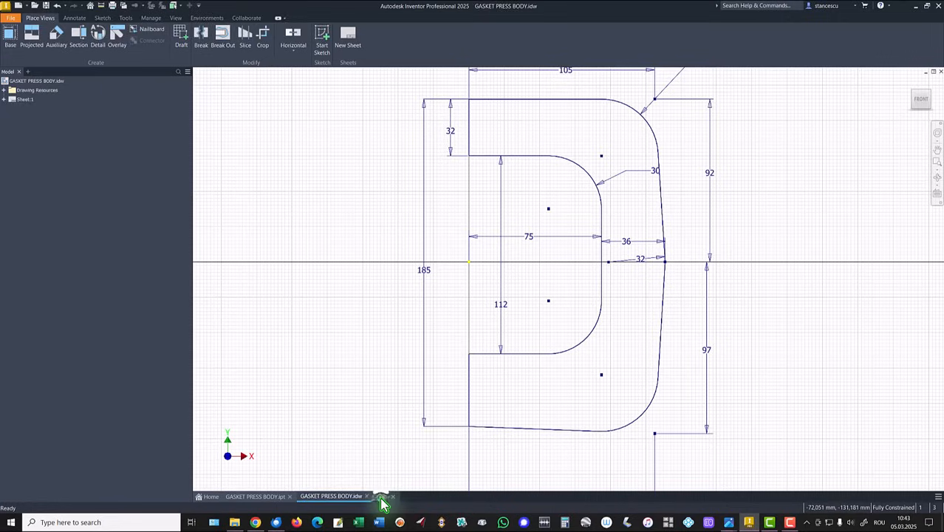
{"action": "double_click", "coordinate": [424, 272]}
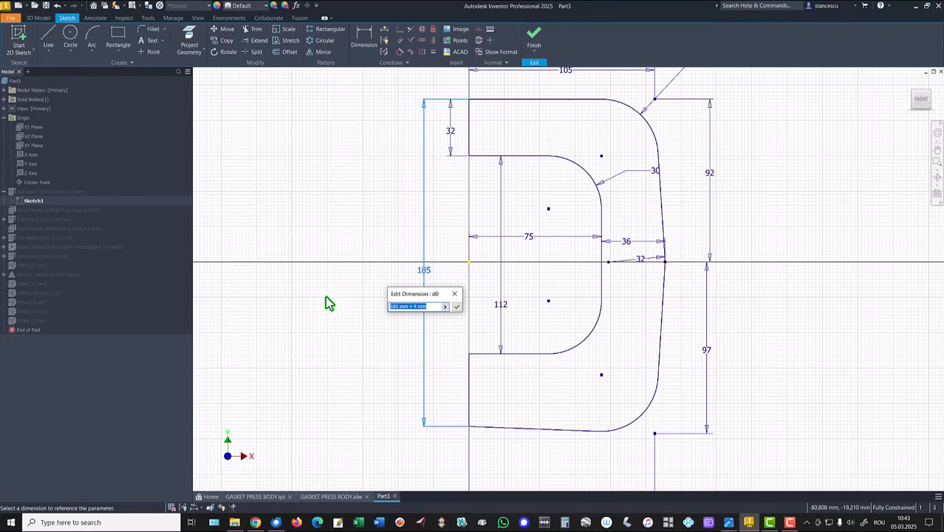
{"action": "type", "text": "185-4"}
{"action": "key", "text": "Return"}
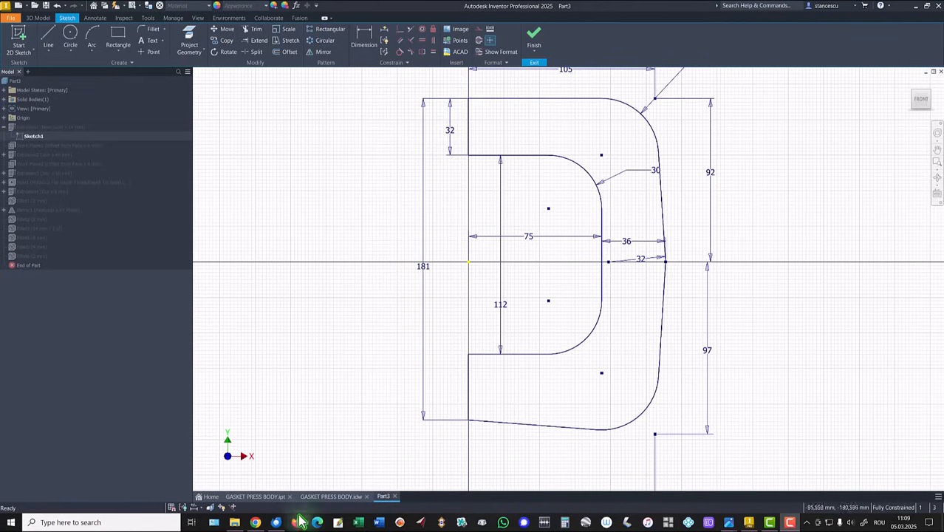
- Check the throat opening in the drawing, set its sketch dimension to 112+2*4 mm, and finish the sketch
{"action": "left_click", "coordinate": [325, 497]}
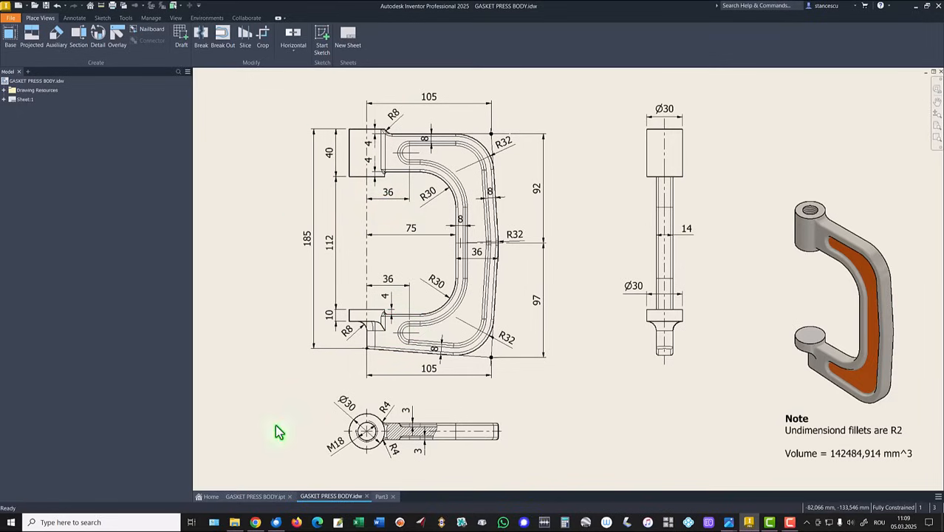
{"action": "left_click", "coordinate": [380, 496]}
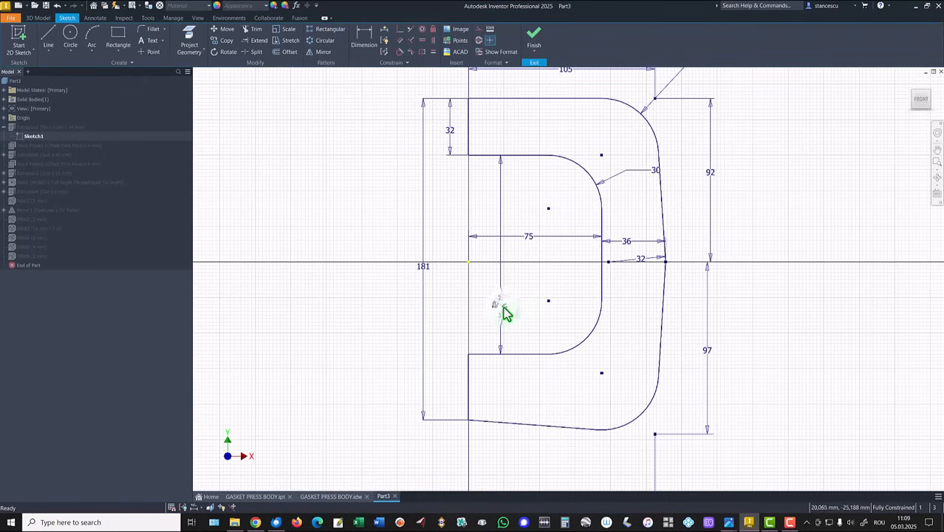
{"action": "double_click", "coordinate": [501, 305]}
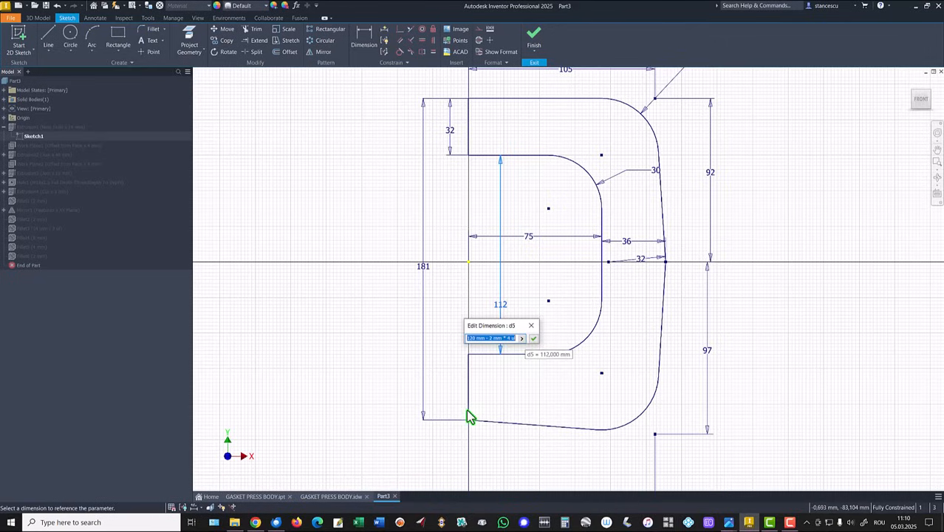
{"action": "type", "text": "112+2*4"}
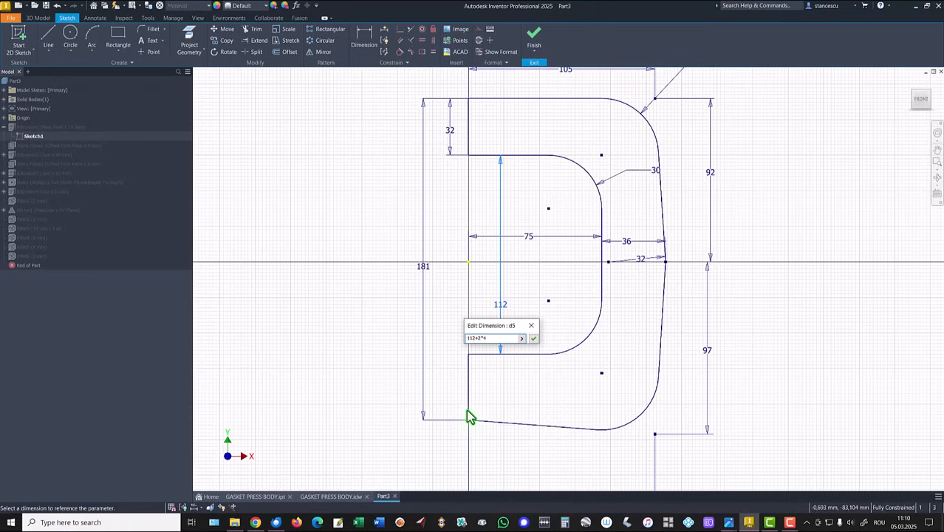
{"action": "left_click", "coordinate": [534, 339]}
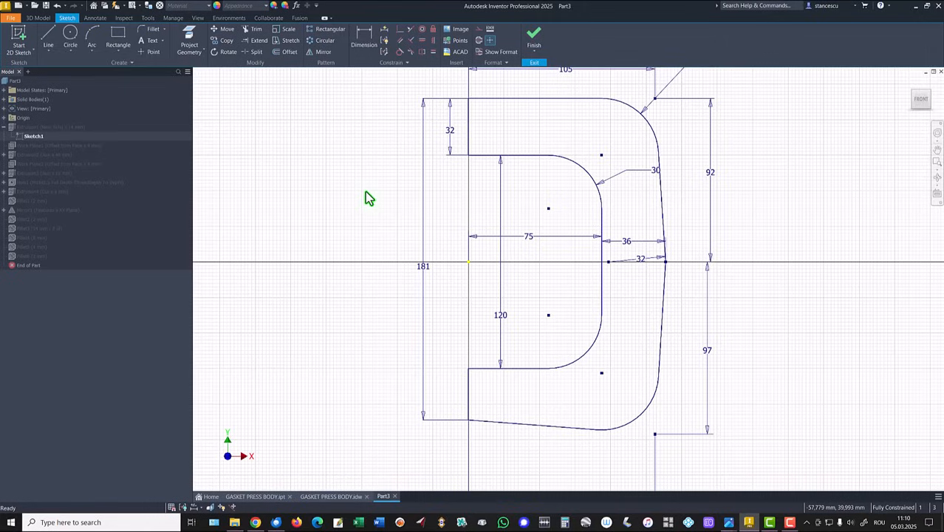
{"action": "left_click", "coordinate": [534, 37]}
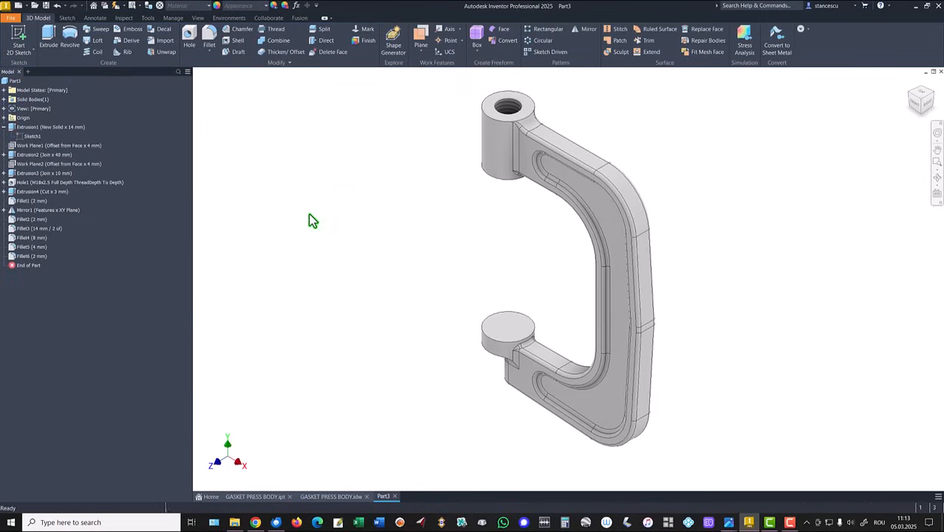
{"action": "left_click", "coordinate": [4, 127]}
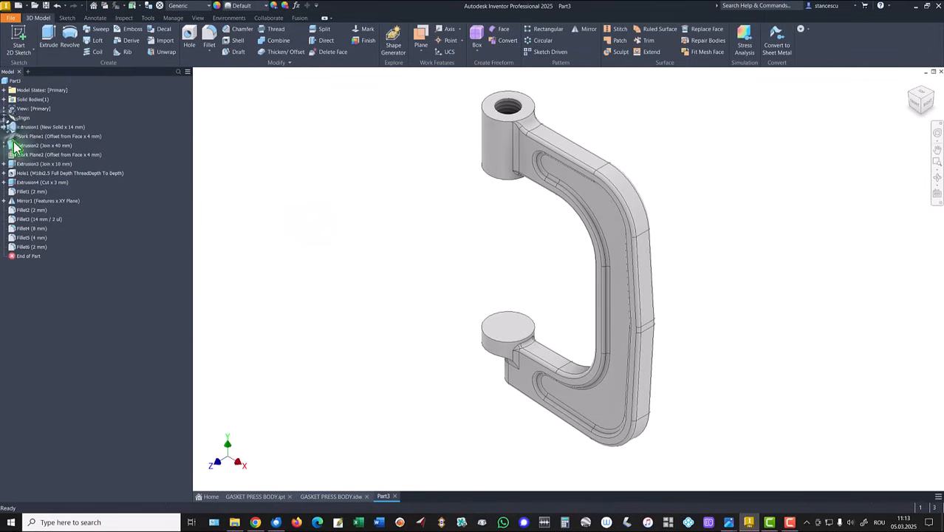
{"action": "left_click", "coordinate": [297, 146]}
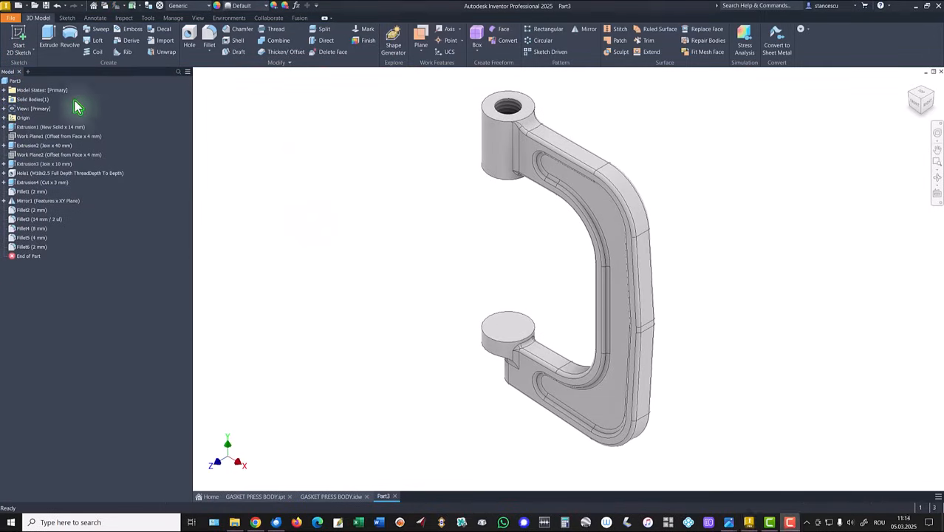
- Update the part's physical properties in iProperties and copy its volume value
{"action": "left_click", "coordinate": [11, 81]}
{"action": "right_click", "coordinate": [10, 87]}
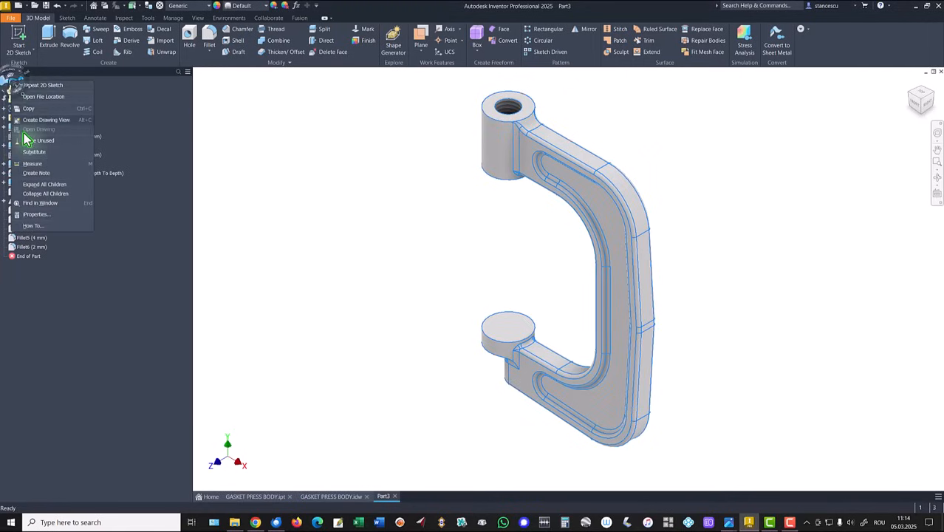
{"action": "left_click", "coordinate": [33, 209]}
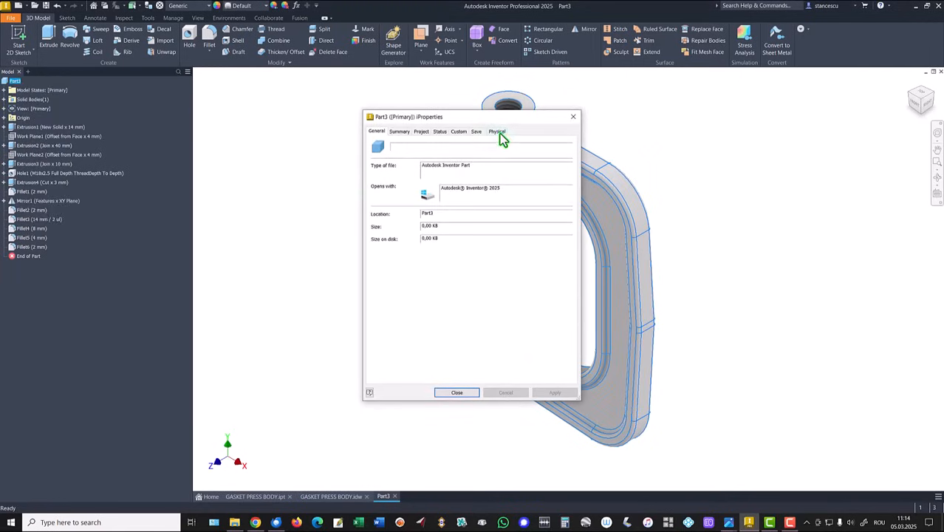
{"action": "left_click", "coordinate": [497, 132]}
{"action": "left_click", "coordinate": [546, 153]}
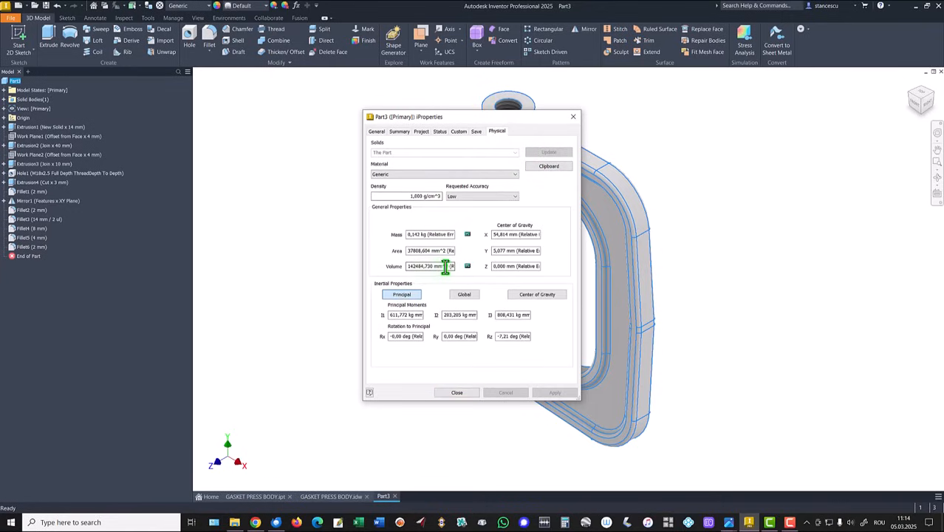
{"action": "left_click_drag", "start_coordinate": [449, 266], "coordinate": [326, 269]}
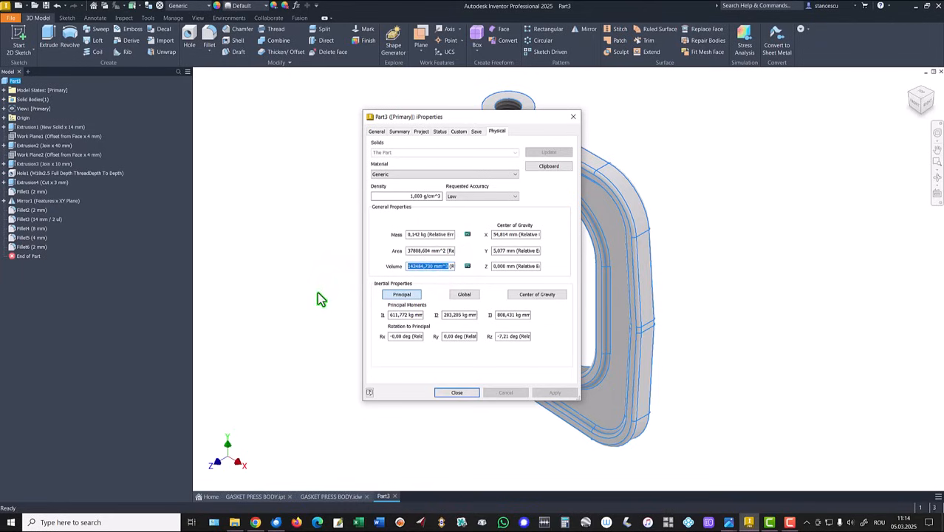
{"action": "key", "text": "ctrl+c"}
{"action": "left_click", "coordinate": [453, 393]}
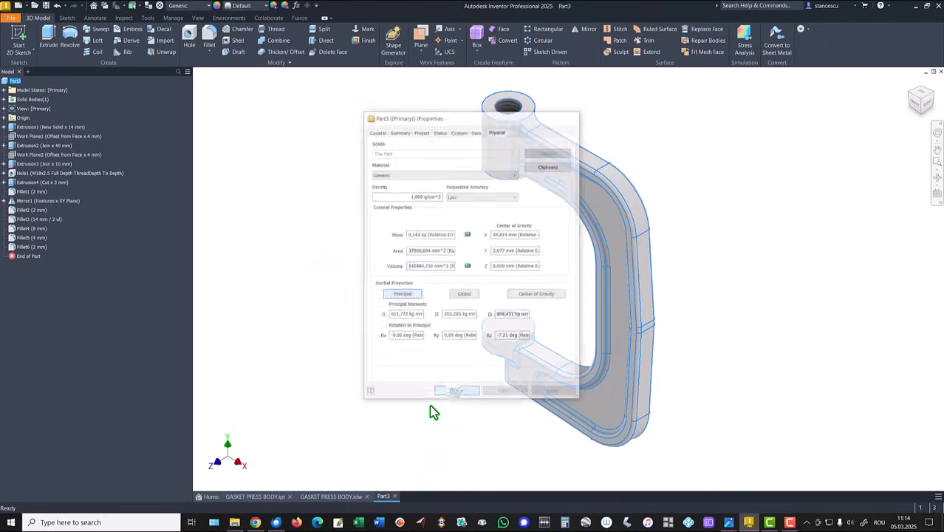
- Replace the volume value in the GASKET PRESS BODY.idw drawing note with the copied 142484,730 mm^3
{"action": "left_click", "coordinate": [336, 497]}
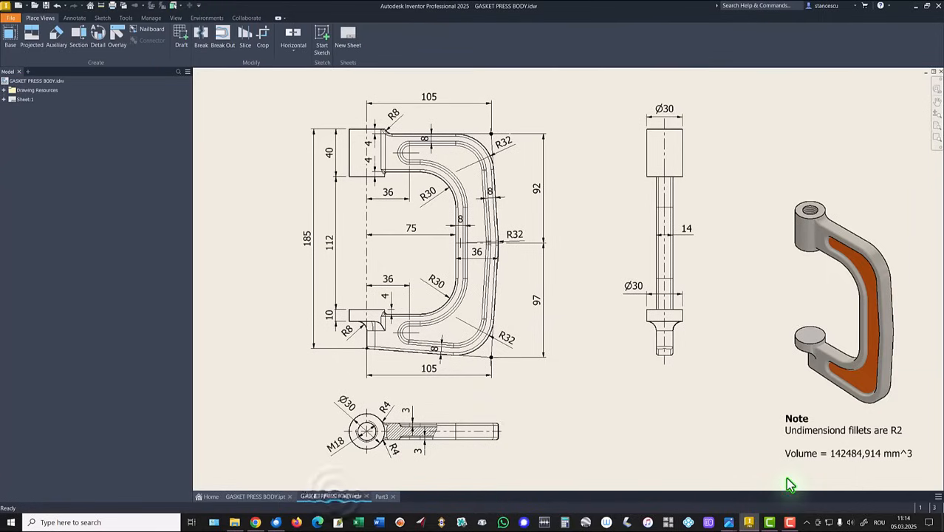
{"action": "double_click", "coordinate": [851, 454]}
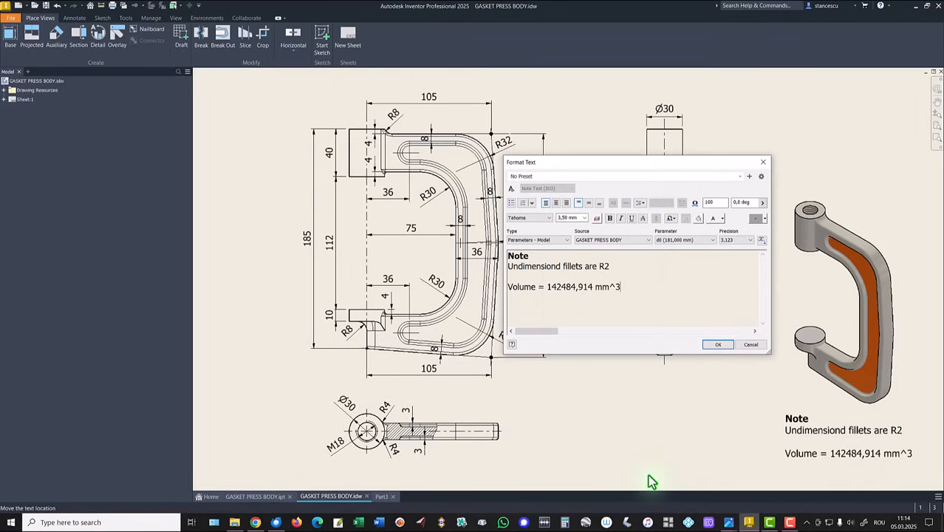
{"action": "key", "text": "Return"}
{"action": "key", "text": "ctrl+v"}
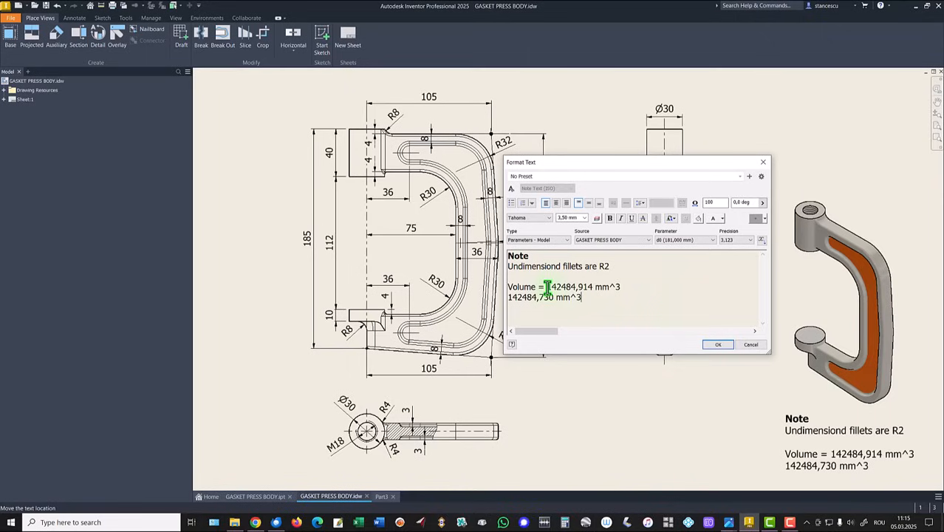
{"action": "left_click_drag", "start_coordinate": [547, 286], "coordinate": [628, 287]}
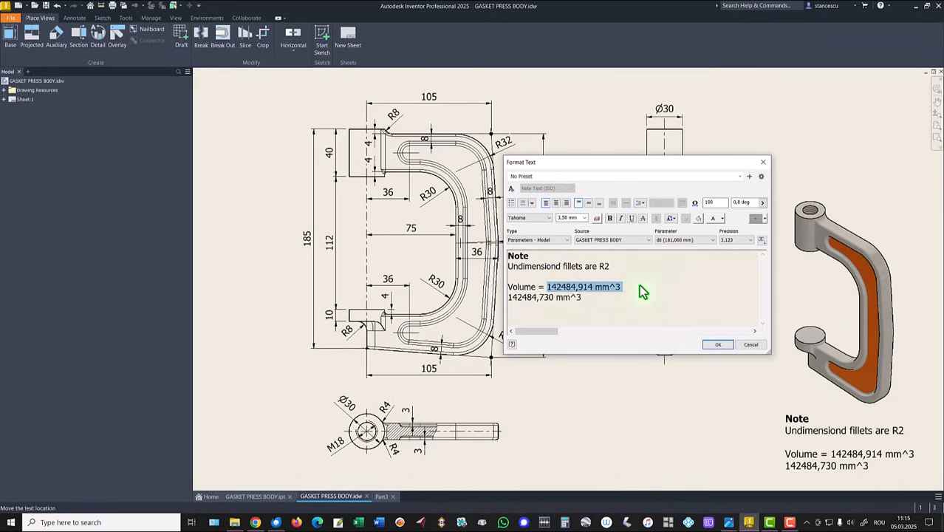
{"action": "key", "text": "Delete"}
{"action": "key", "text": "Delete"}
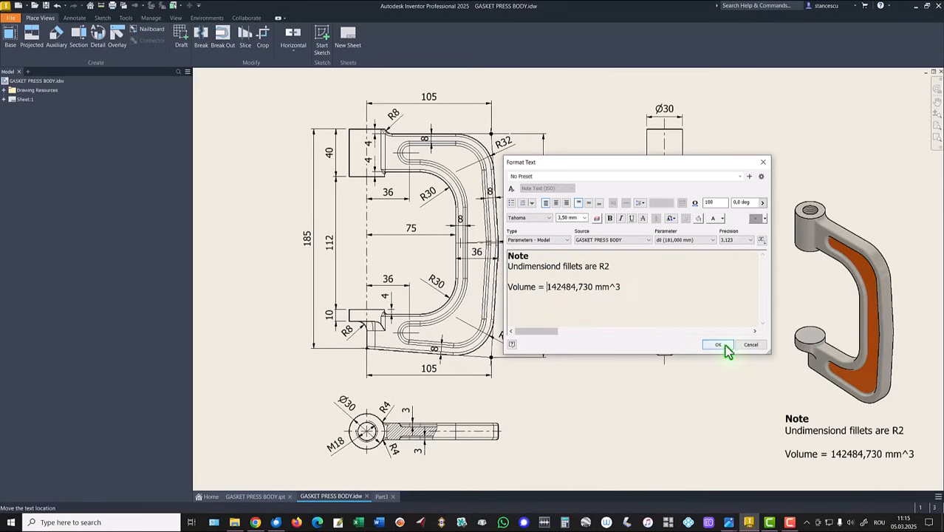
{"action": "left_click", "coordinate": [722, 348]}
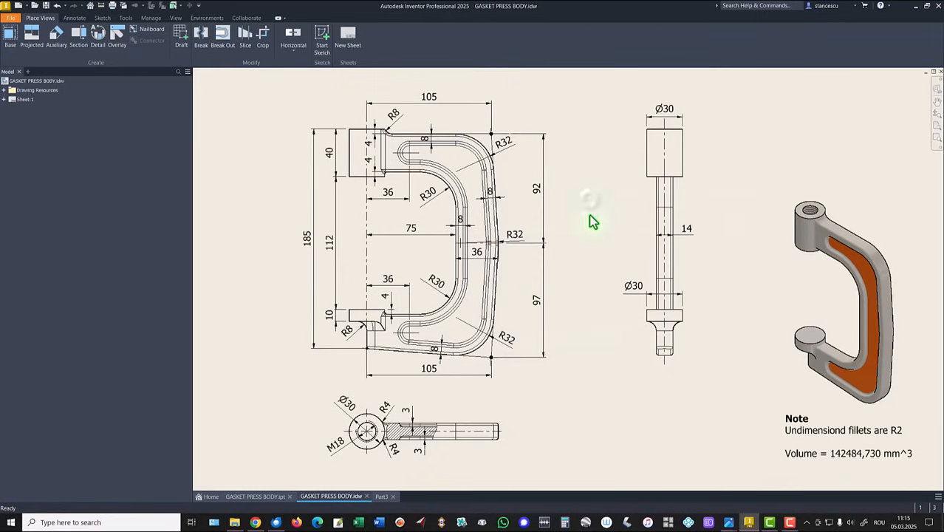
- Return to Part3, assign the Steel, Carbon material, and set the part's appearance to Steel - Cast
{"action": "left_click", "coordinate": [379, 497]}
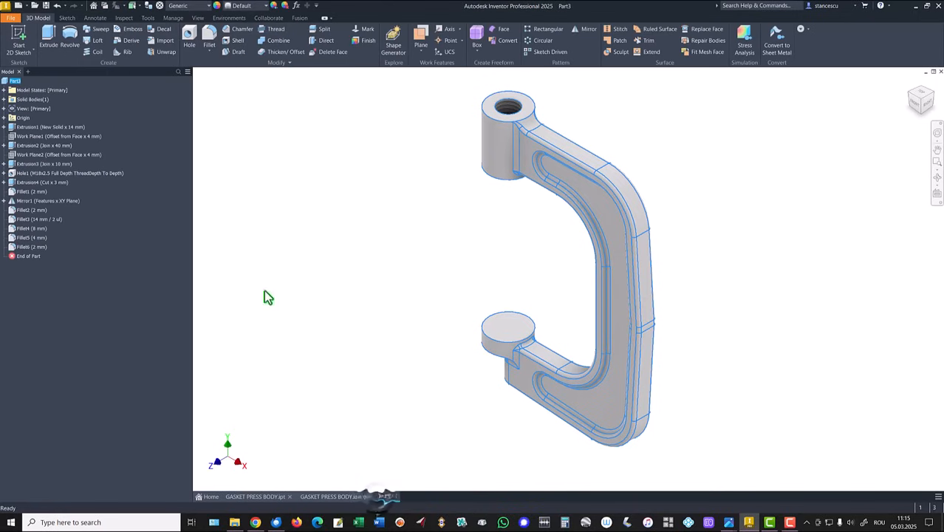
{"action": "left_click", "coordinate": [181, 6]}
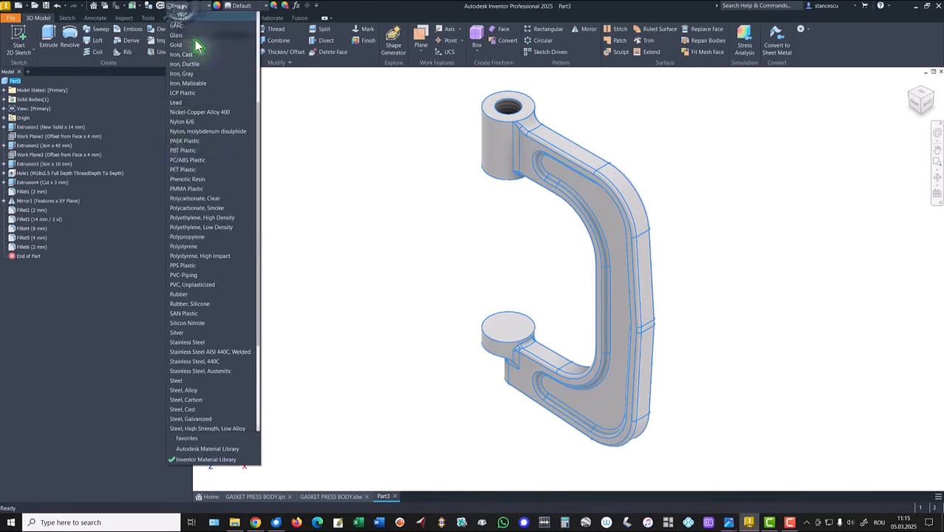
{"action": "left_click", "coordinate": [188, 399]}
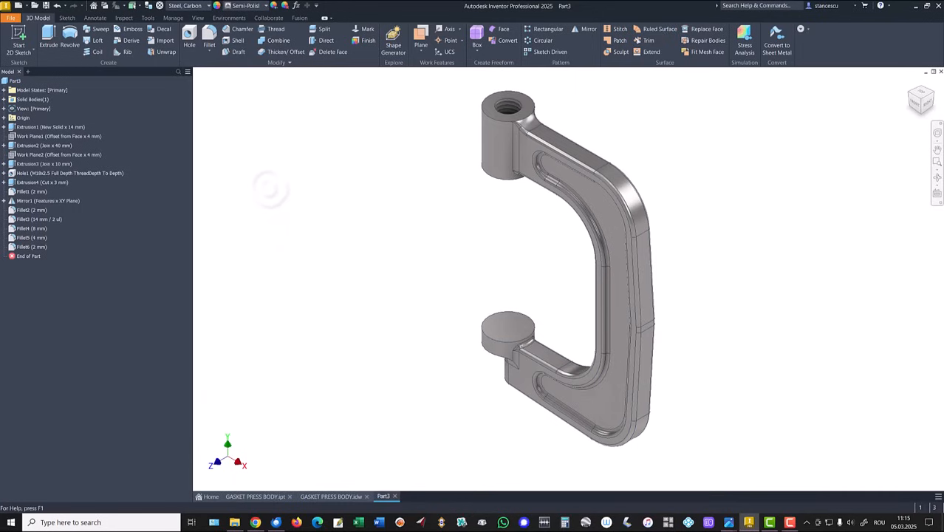
{"action": "left_click", "coordinate": [254, 6]}
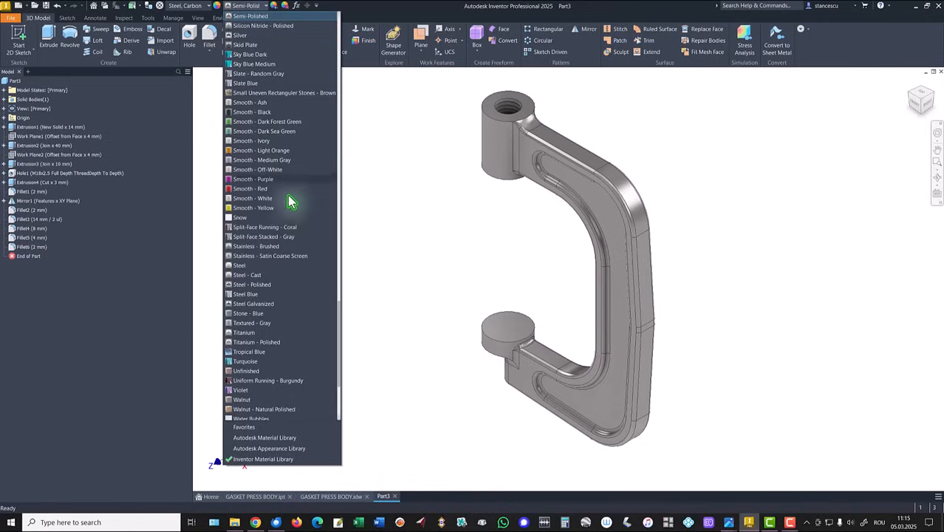
{"action": "left_click", "coordinate": [253, 275]}
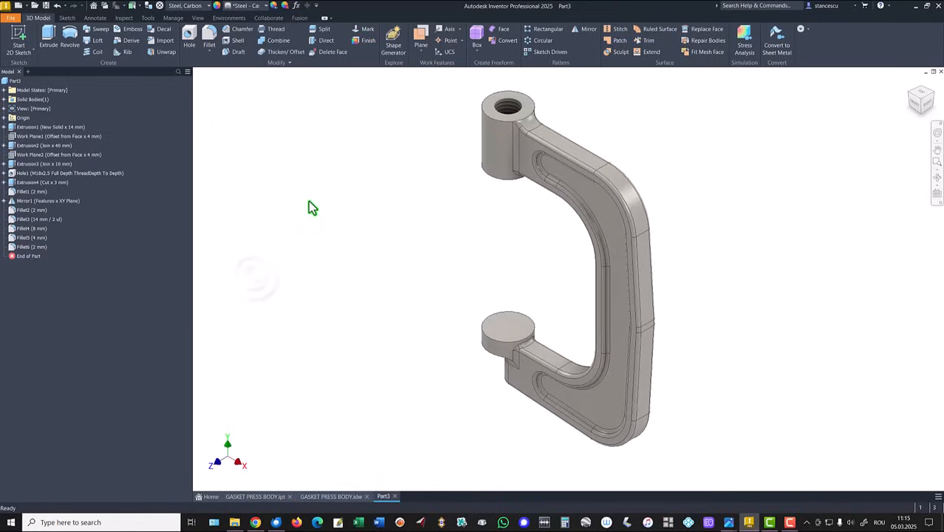
- Apply the Smooth - Light Orange appearance to the pocket floor faces on both sides of the frame and restore the home view
{"action": "left_click", "coordinate": [597, 204]}
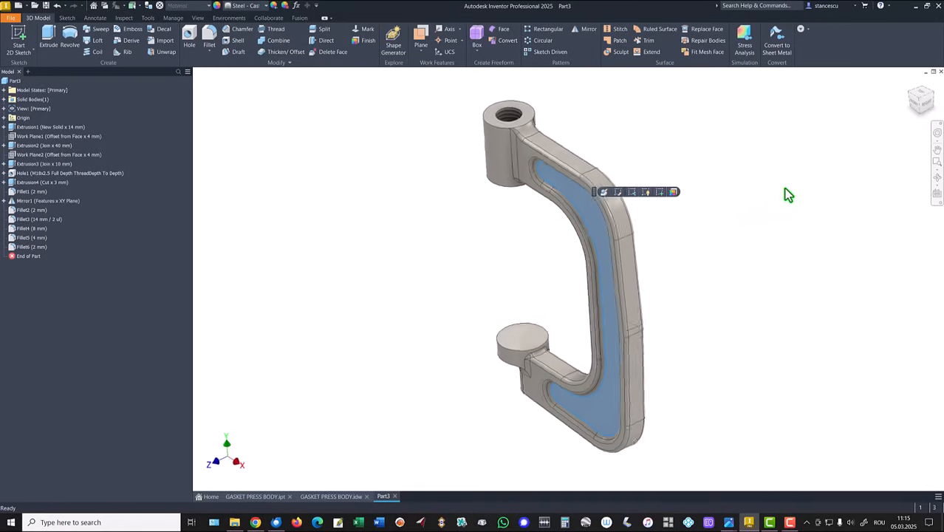
{"action": "middle_click_drag", "start_coordinate": [785, 188], "coordinate": [688, 214], "text": "shift"}
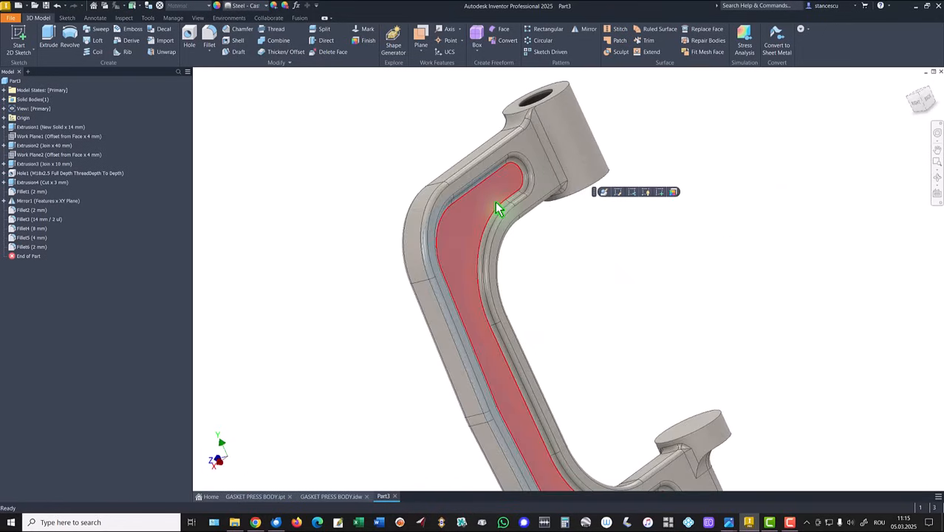
{"action": "left_click", "coordinate": [244, 6]}
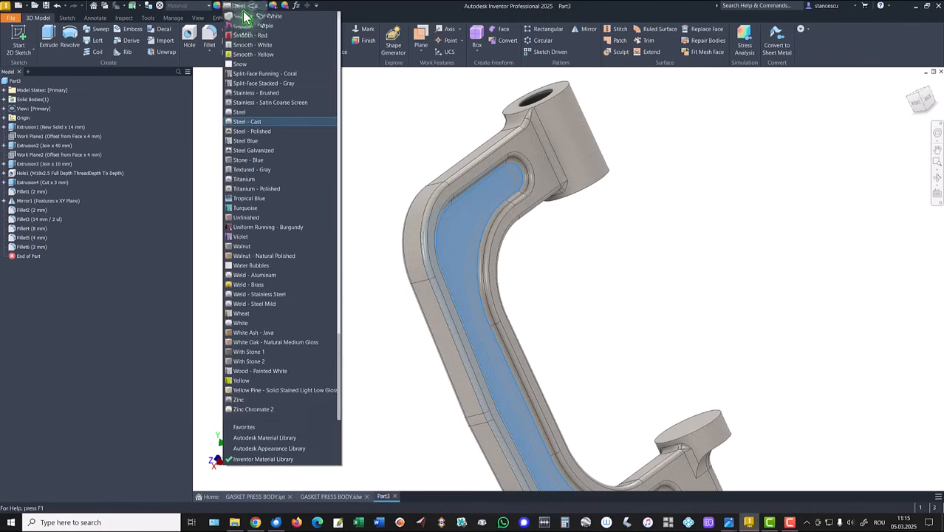
{"action": "scroll", "coordinate": [275, 102], "scroll_direction": "up", "scroll_amount": 1}
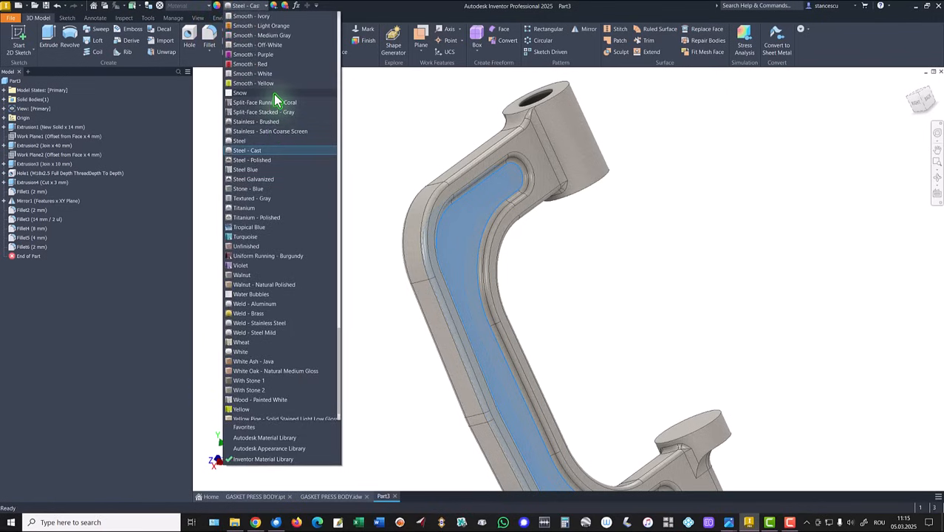
{"action": "scroll", "coordinate": [274, 102], "scroll_direction": "up", "scroll_amount": 1}
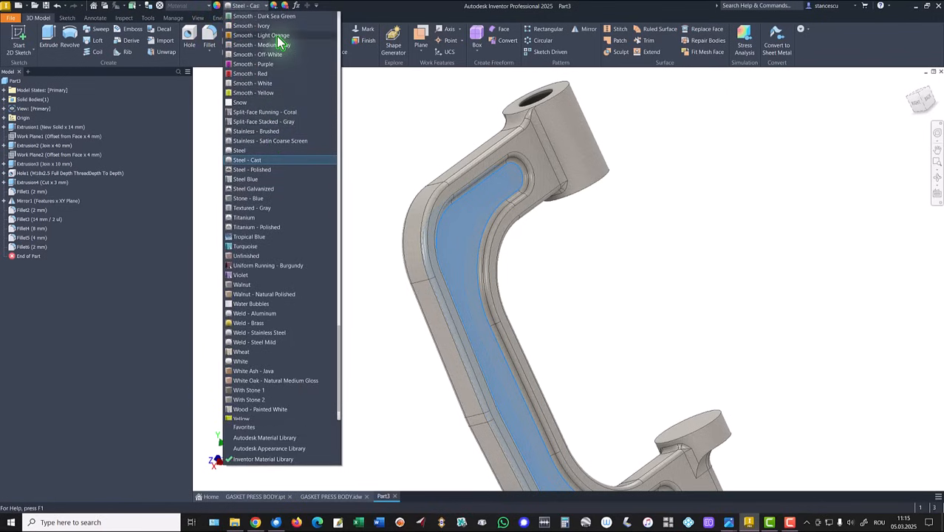
{"action": "left_click", "coordinate": [276, 36]}
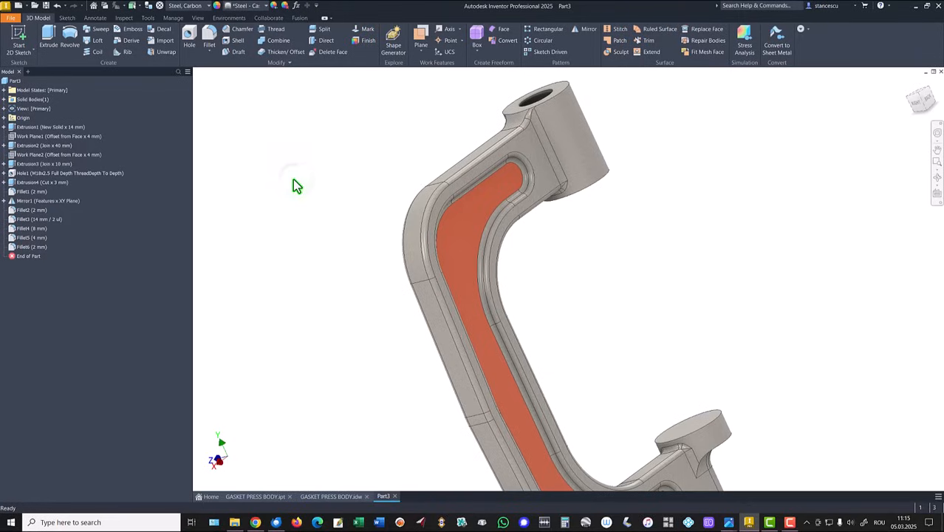
{"action": "key", "text": "F6"}
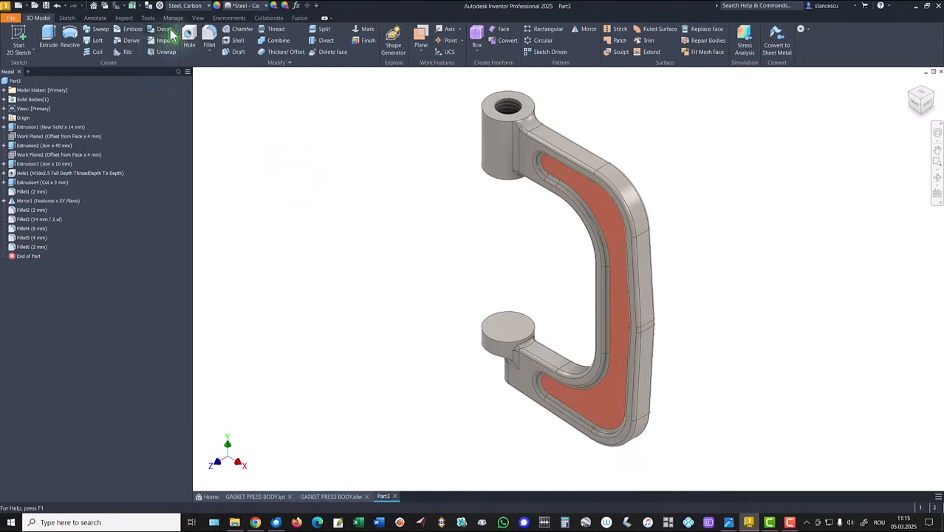
- Display the part shaded without visible edges and set the lighting style to Default Lights
{"action": "left_click", "coordinate": [197, 18]}
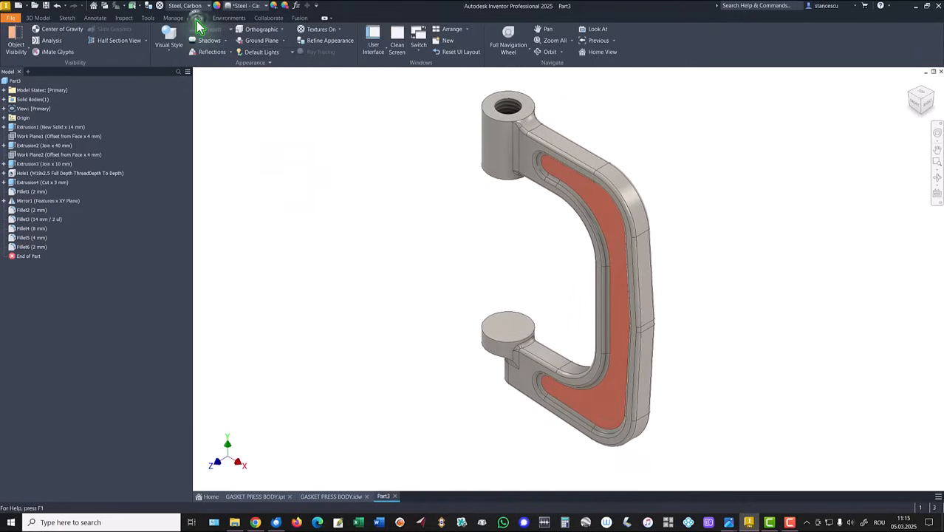
{"action": "left_click", "coordinate": [165, 52]}
{"action": "left_click", "coordinate": [186, 77]}
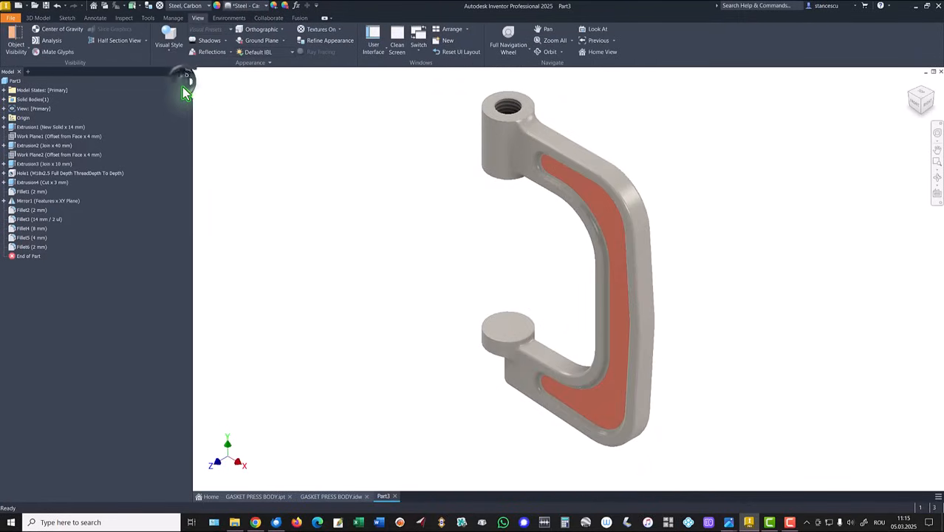
{"action": "left_click", "coordinate": [247, 128]}
{"action": "left_click", "coordinate": [265, 55]}
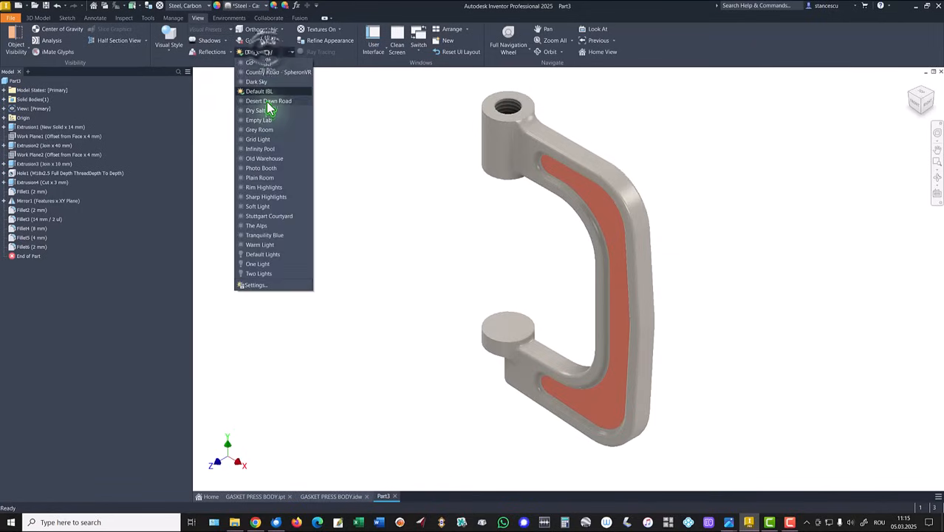
{"action": "left_click", "coordinate": [268, 262]}
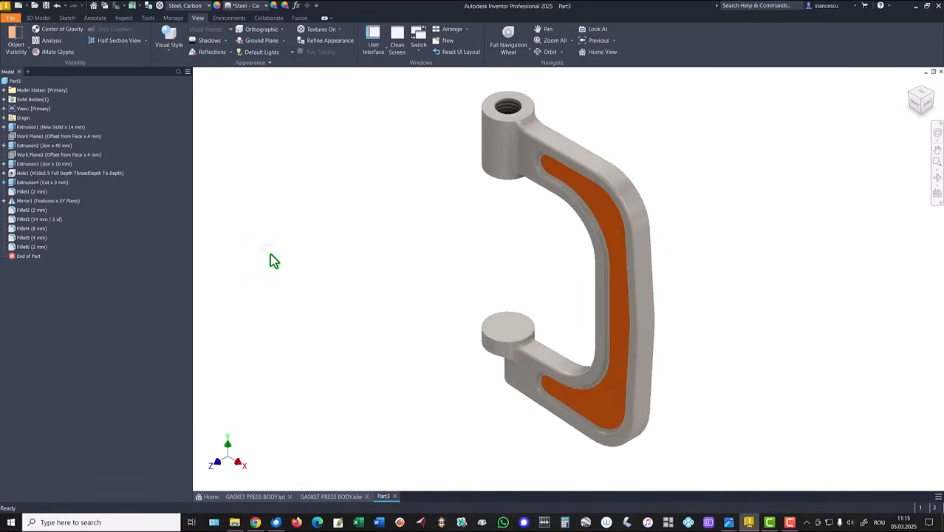
- Apply the Steel - Polished appearance to the top face of the lower round pad
{"action": "left_click", "coordinate": [521, 332]}
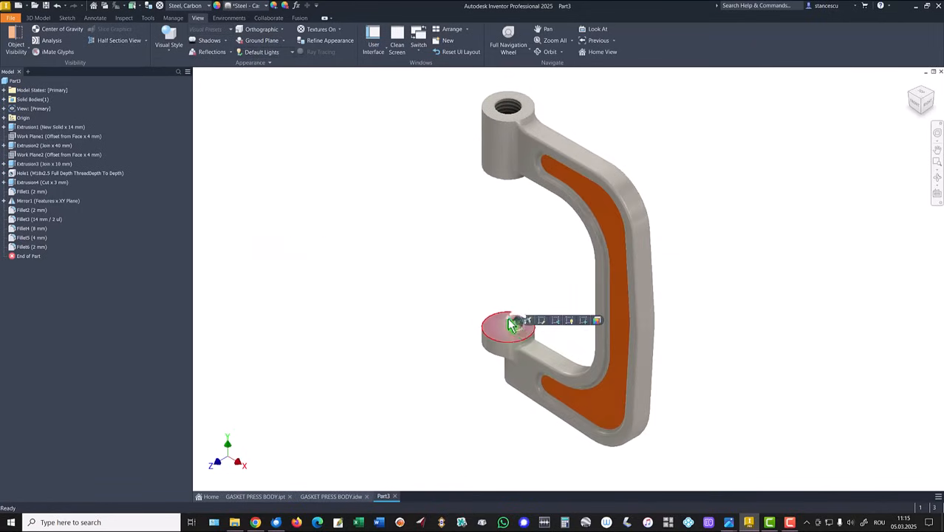
{"action": "left_click", "coordinate": [260, 7]}
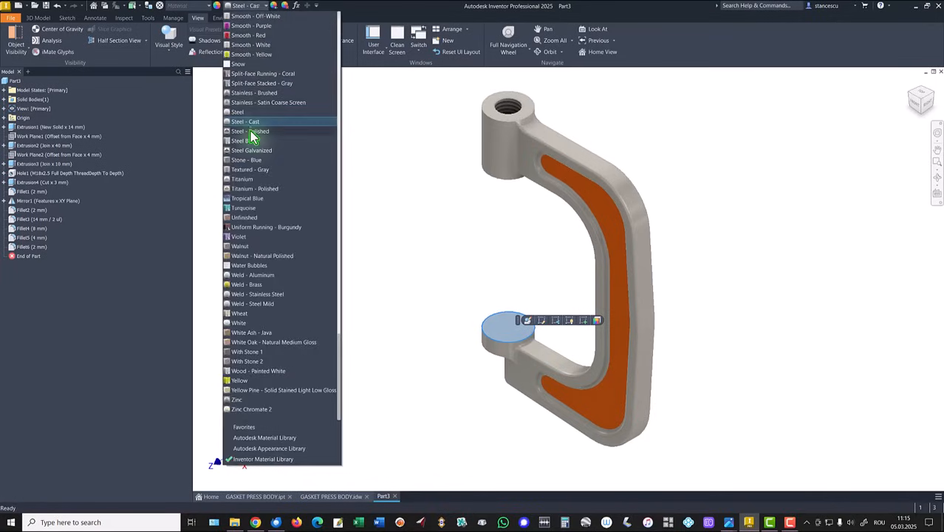
{"action": "left_click", "coordinate": [252, 135]}
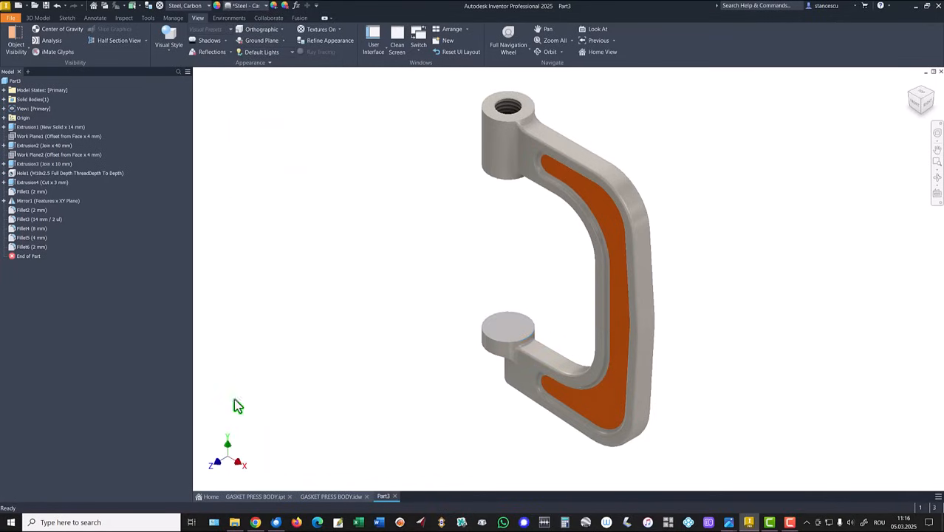
- Compare the finished Part3 model with the reference model in GASKET PRESS BODY.ipt
{"action": "left_click", "coordinate": [254, 497]}
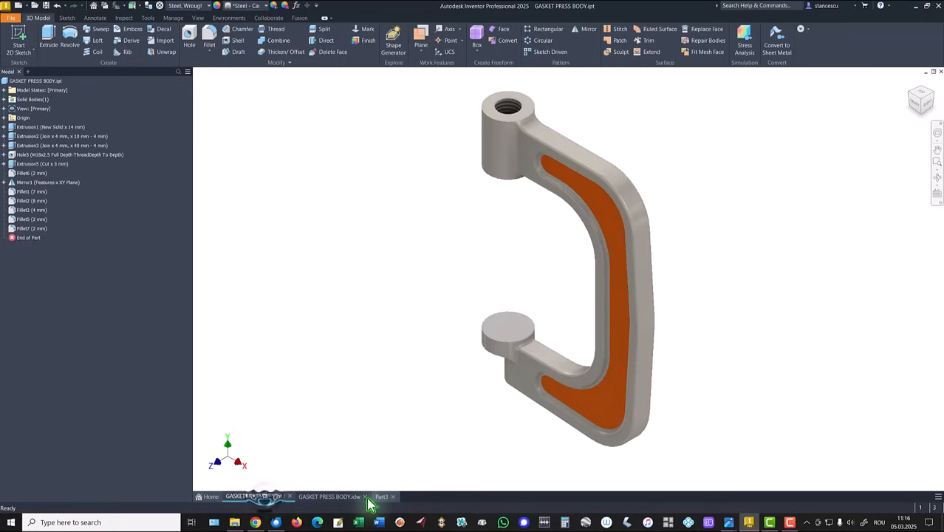
{"action": "left_click", "coordinate": [329, 496]}
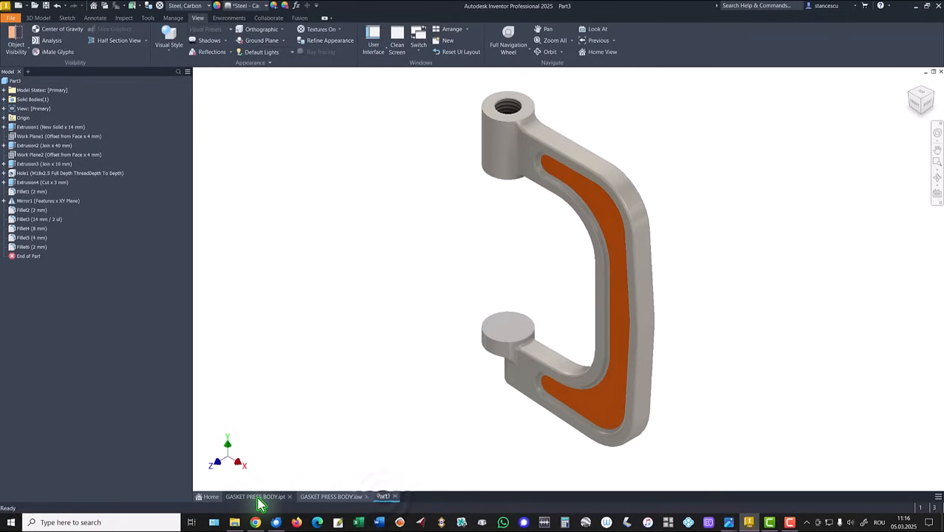
{"action": "left_click", "coordinate": [257, 496]}
{"action": "left_click", "coordinate": [381, 496]}
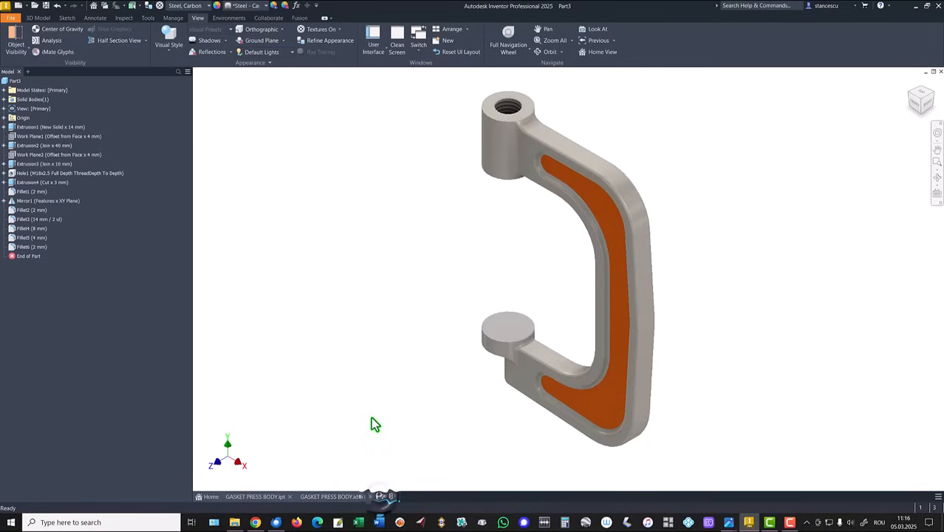